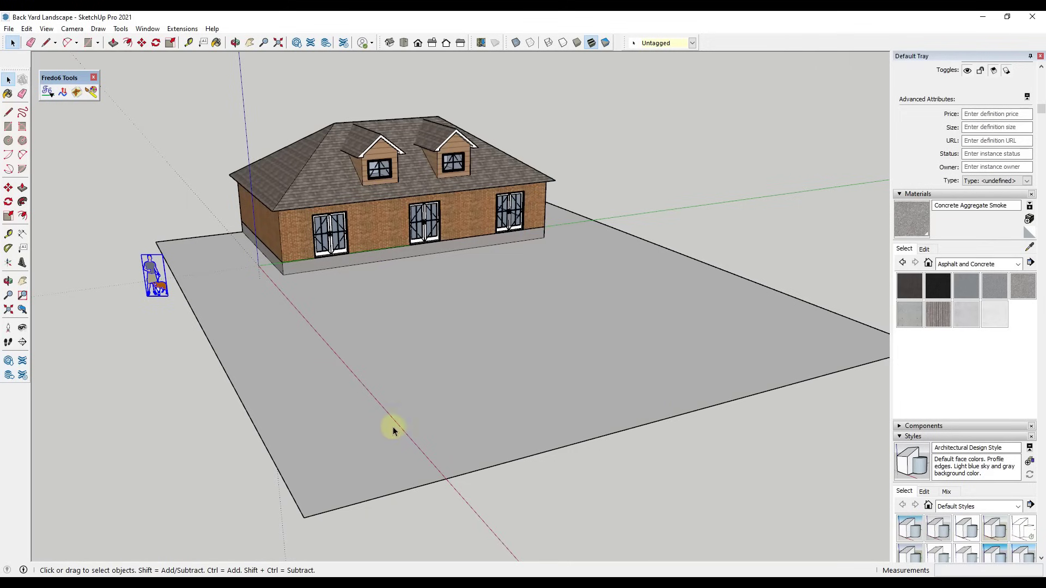
middle_click_drag(475, 366, 531, 365)
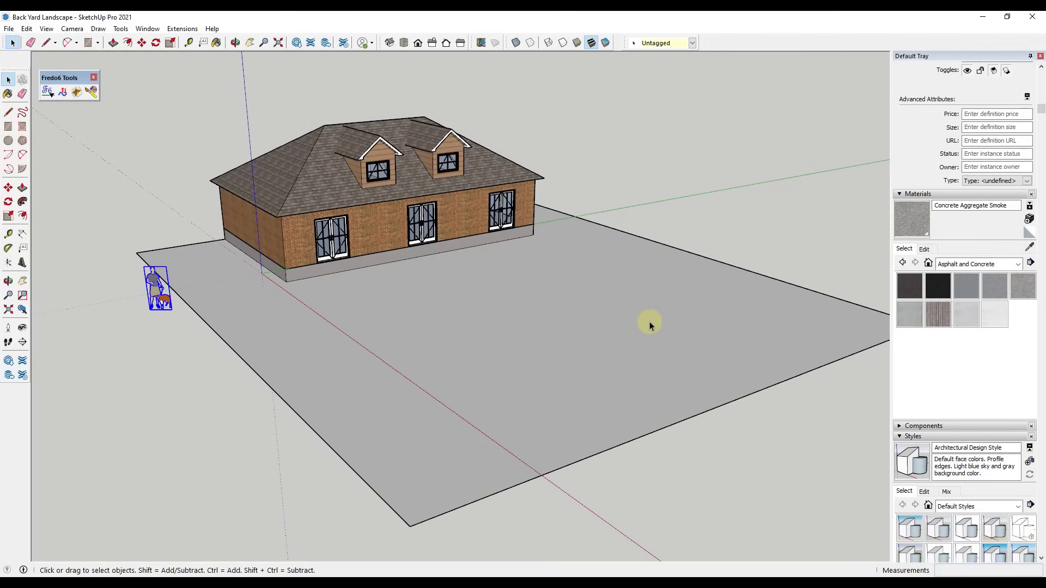
middle_click_drag(567, 329, 566, 340)
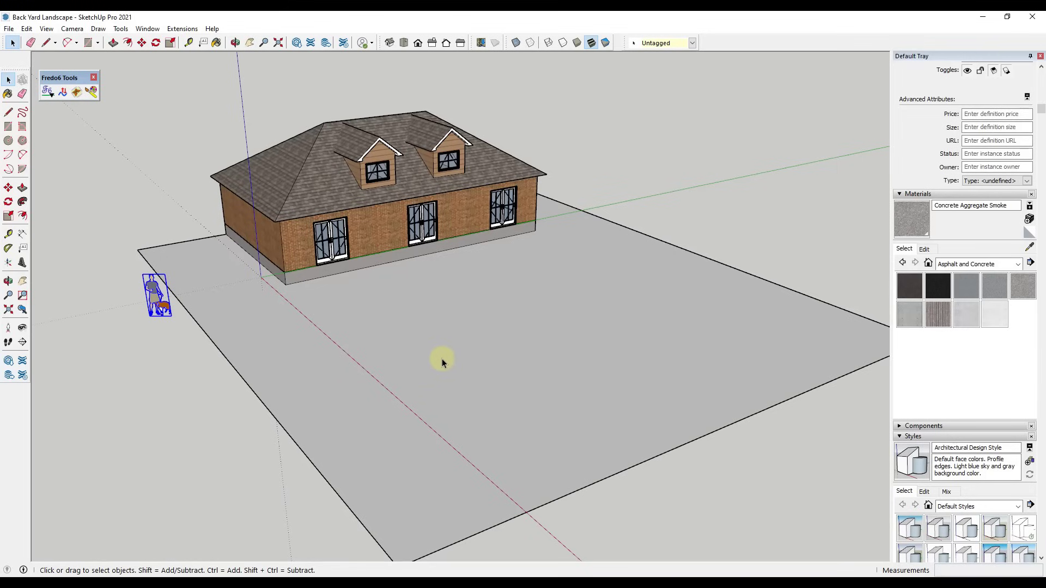
middle_click_drag(381, 314, 420, 315)
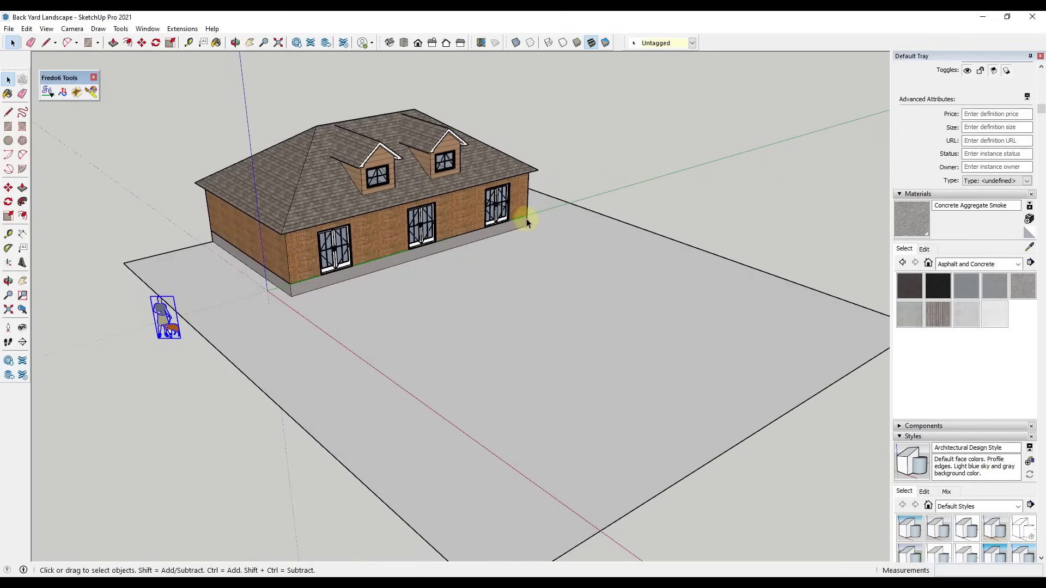
Step: Select the foundation faces around the base of the house and make them a group
scroll(333, 273, "up", 2)
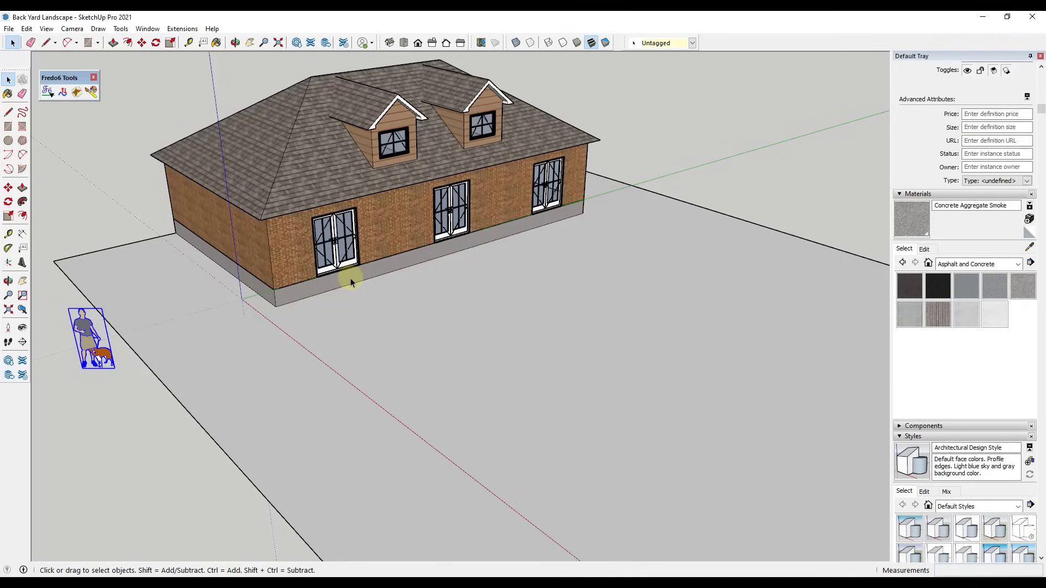
left_click(352, 274)
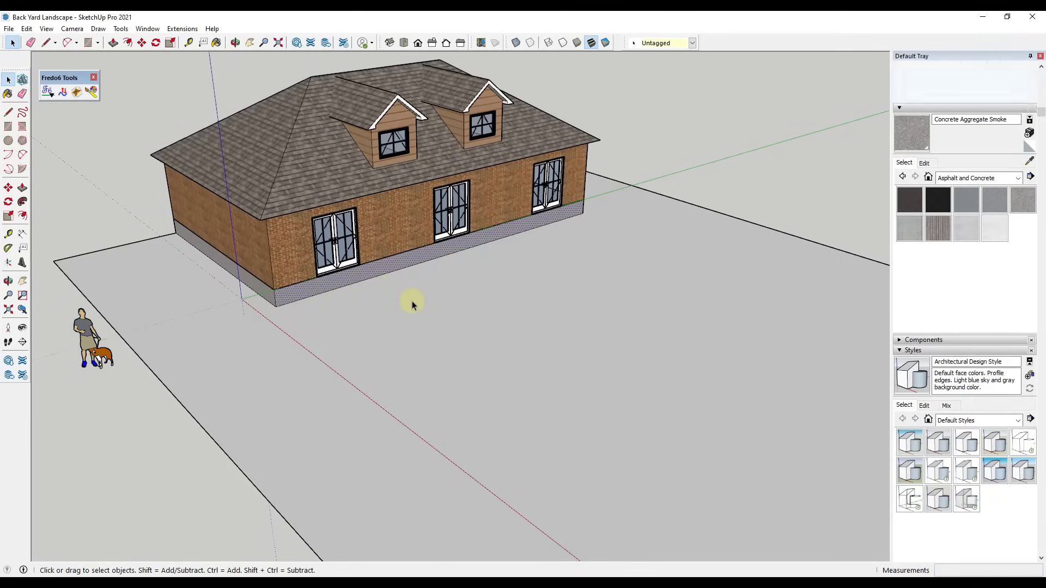
scroll(458, 284, "down", 4)
middle_click_drag(434, 292, 523, 225)
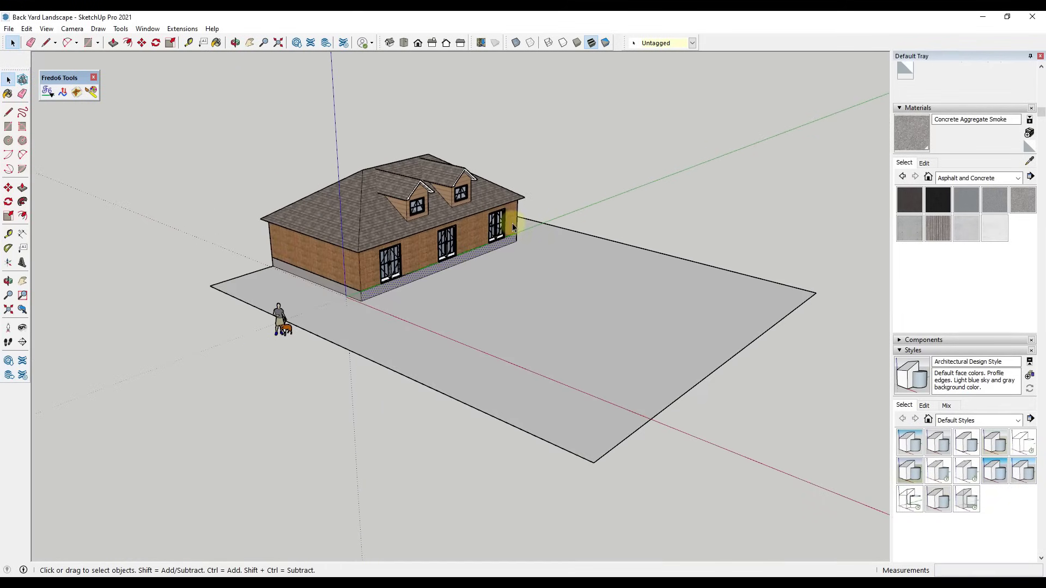
scroll(402, 292, "up", 8)
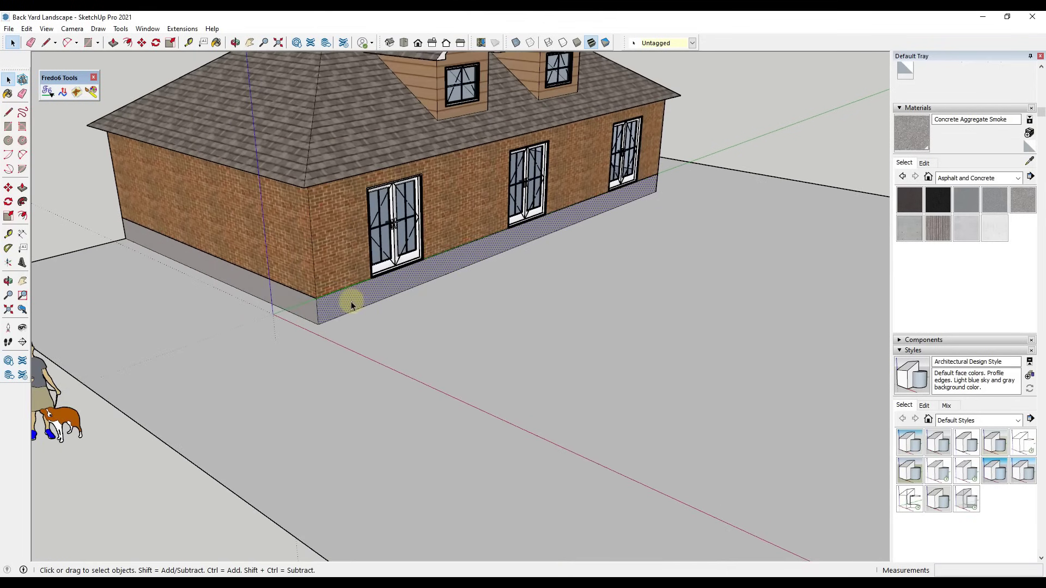
left_click(298, 301)
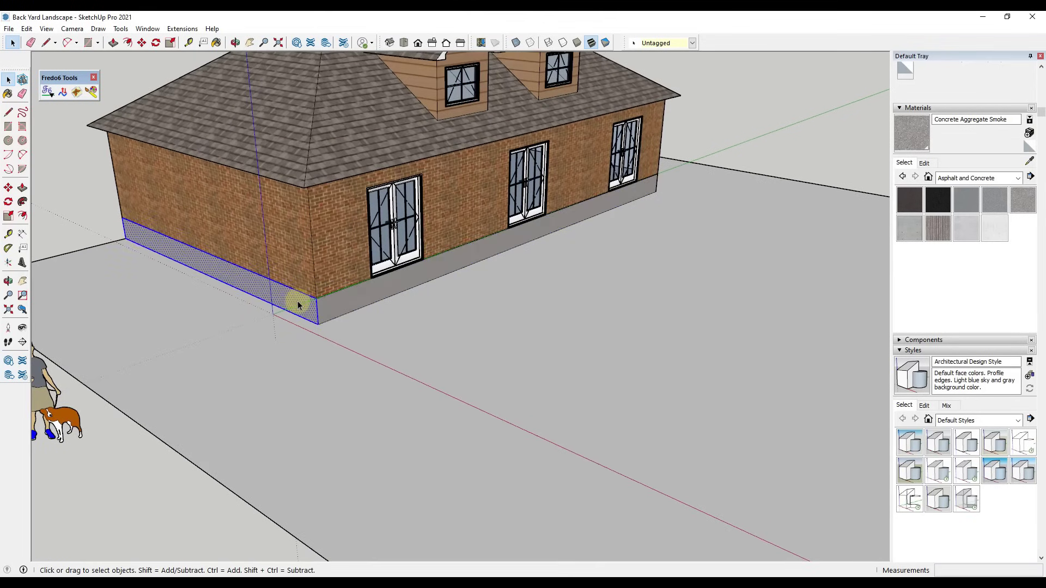
mouse_move(428, 279)
middle_mouse_down()
mouse_move(393, 222)
mouse_move(312, 271)
middle_mouse_up()
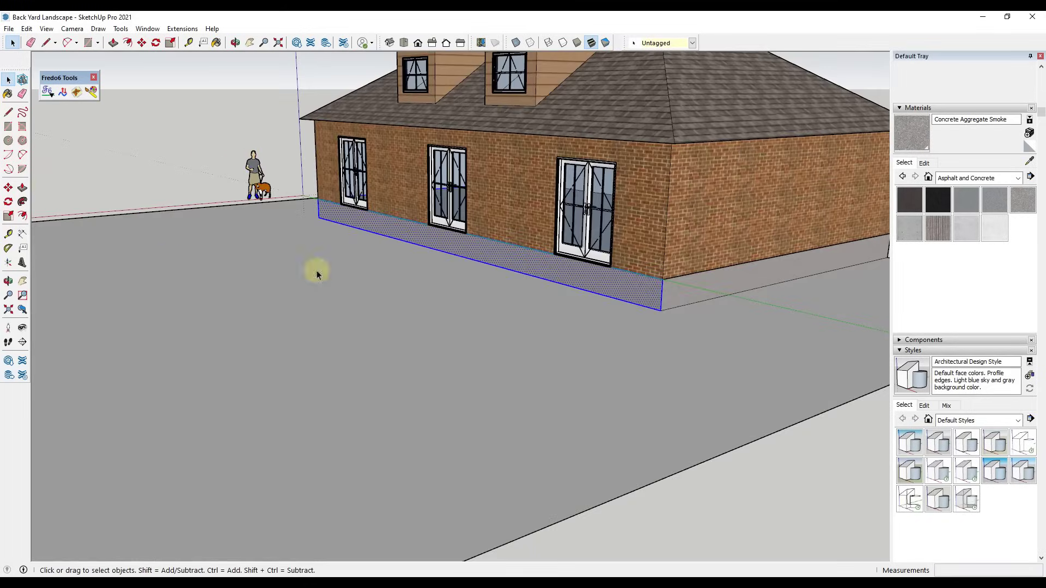
right_click(678, 292)
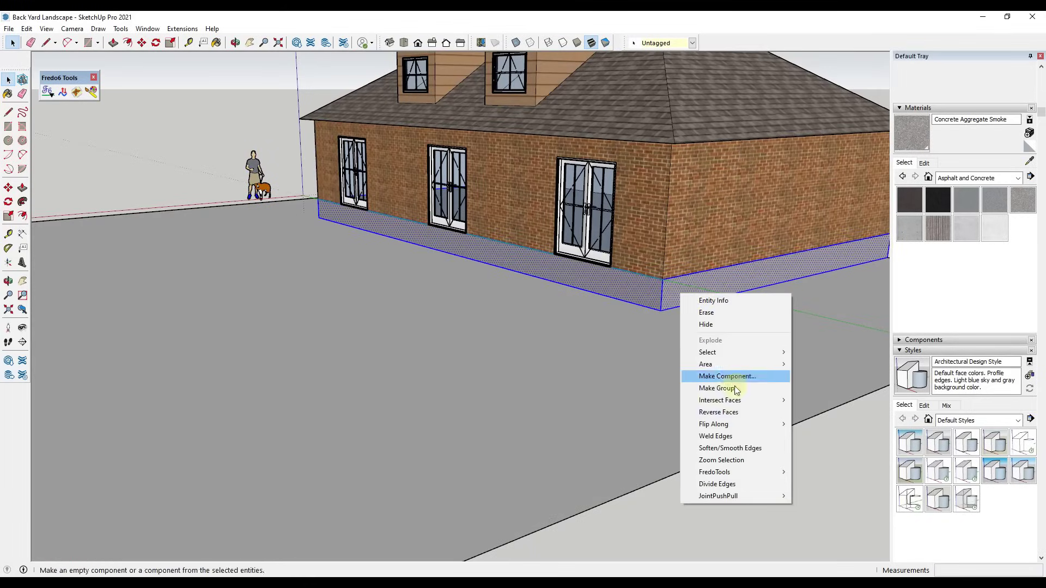
left_click(716, 388)
Step: Draw a rectangular patio outline on the ground along the house's rear foundation, extending 10' out and spanning the full wall length
middle_click_drag(731, 390, 544, 259)
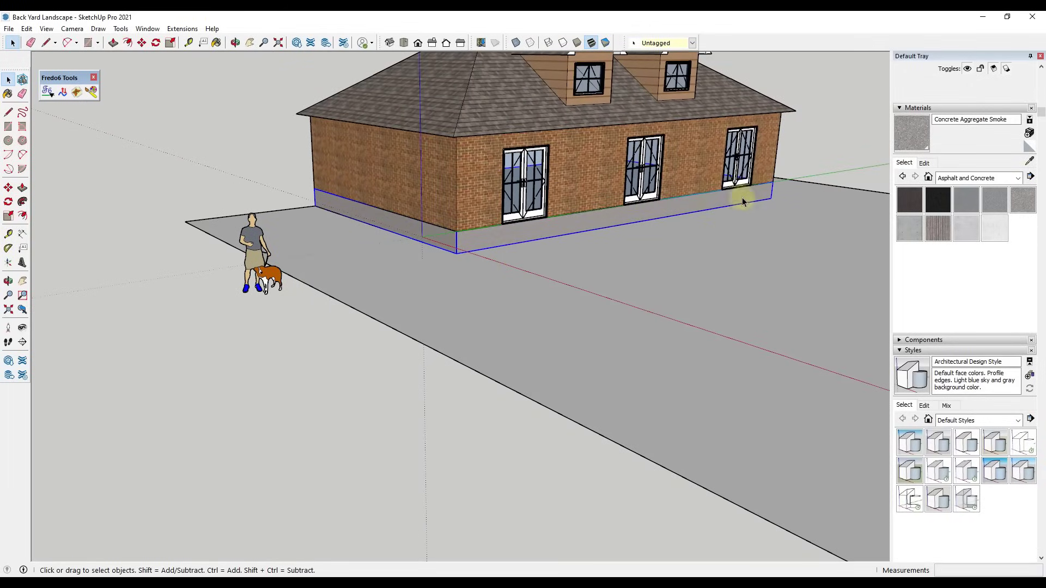
middle_click_drag(562, 205, 563, 227)
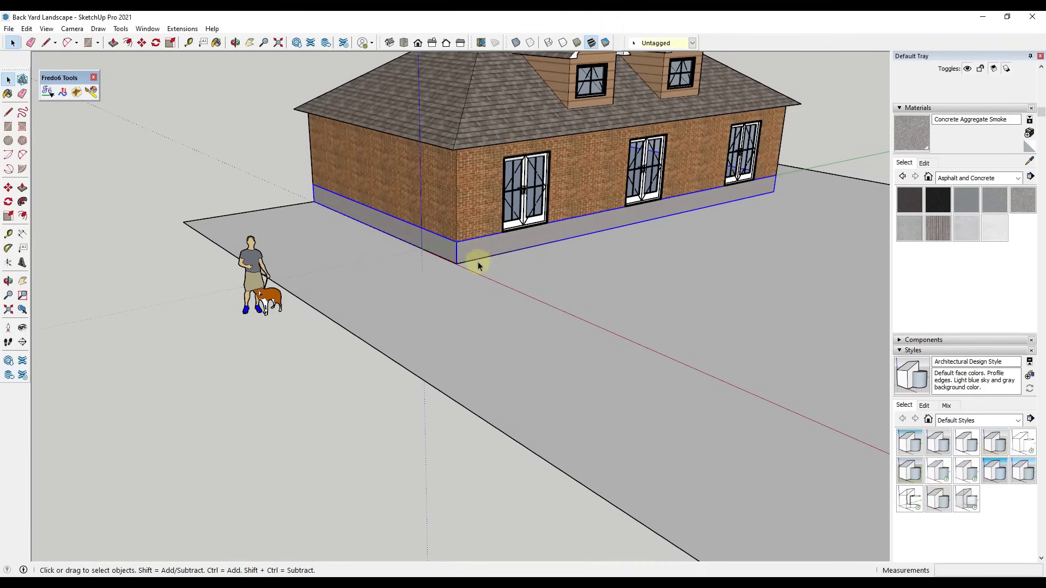
key("l")
left_click(456, 264)
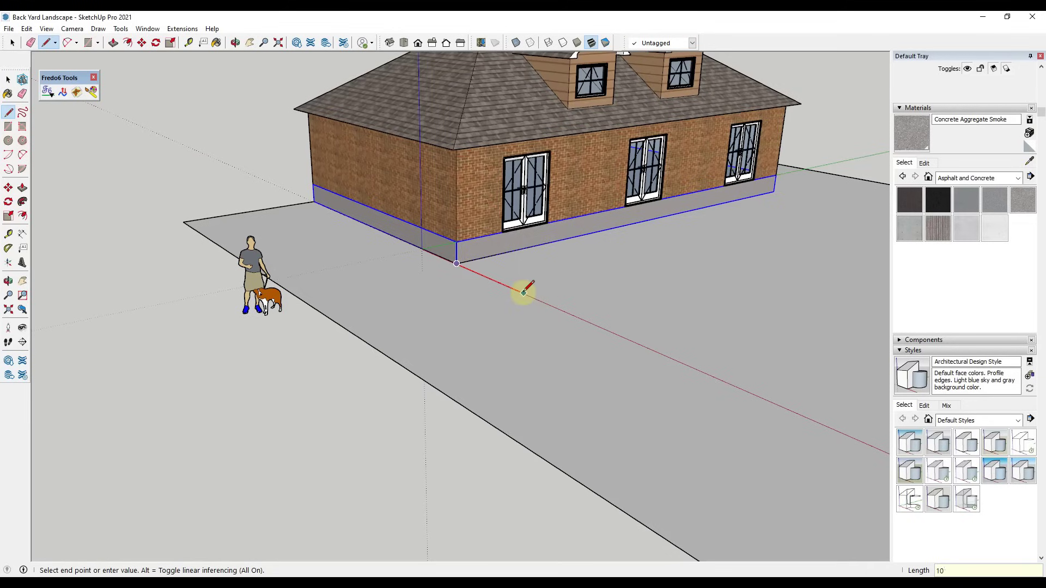
left_click(530, 296)
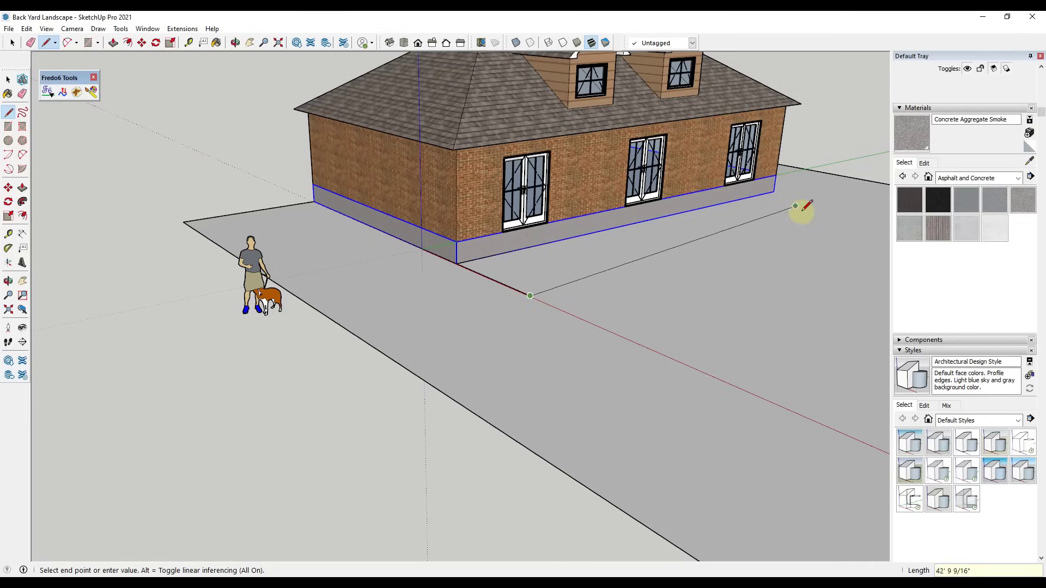
key("shift")
left_click(776, 190)
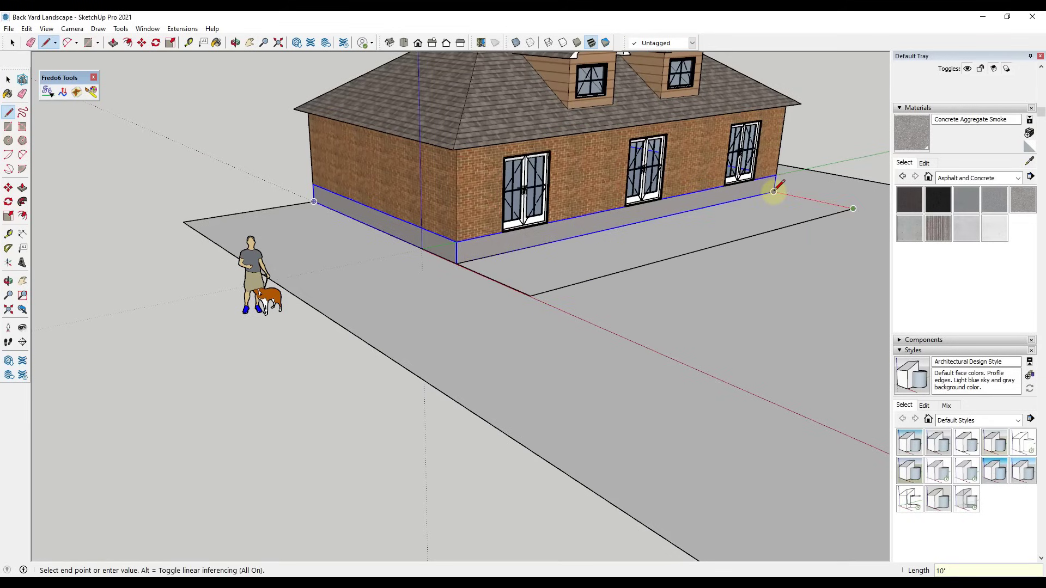
left_click(773, 191)
key("space")
Step: Push/Pull the patio face up to the top of the house foundation
left_click(669, 241)
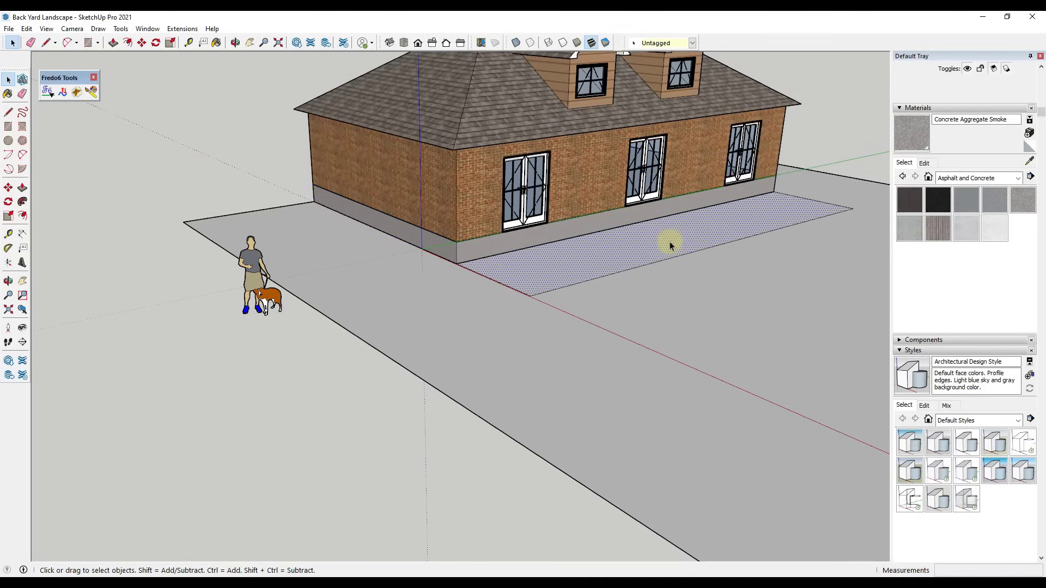
middle_click_drag(500, 262, 584, 257)
scroll(583, 257, "up", 1)
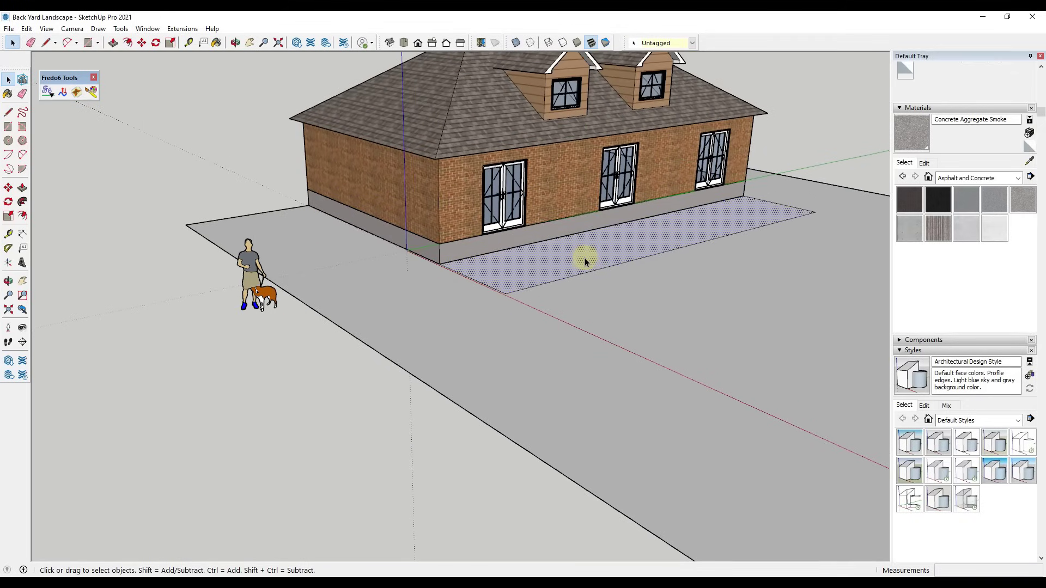
key("p")
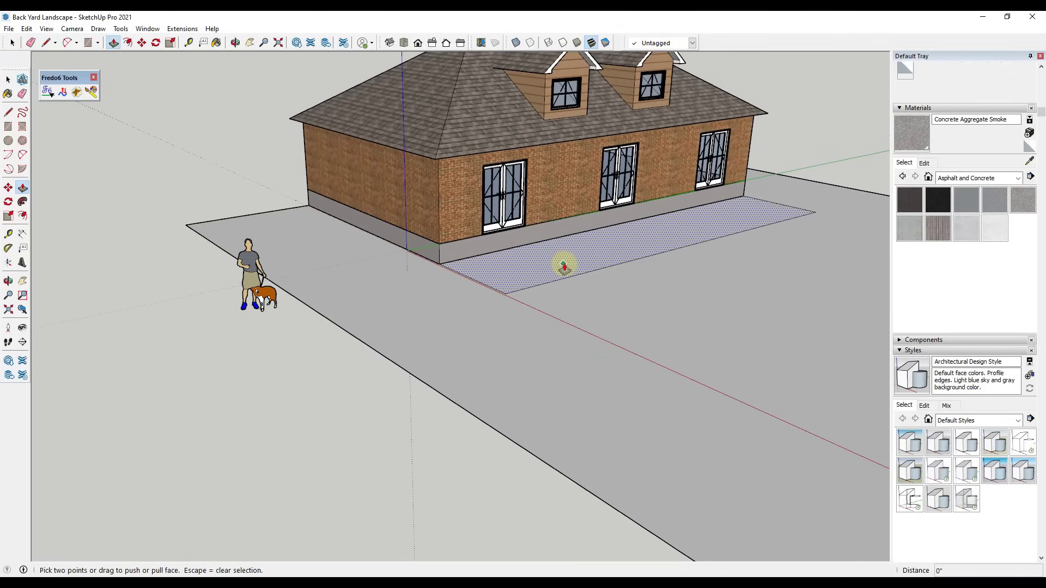
left_click_drag(562, 264, 442, 243)
key("space")
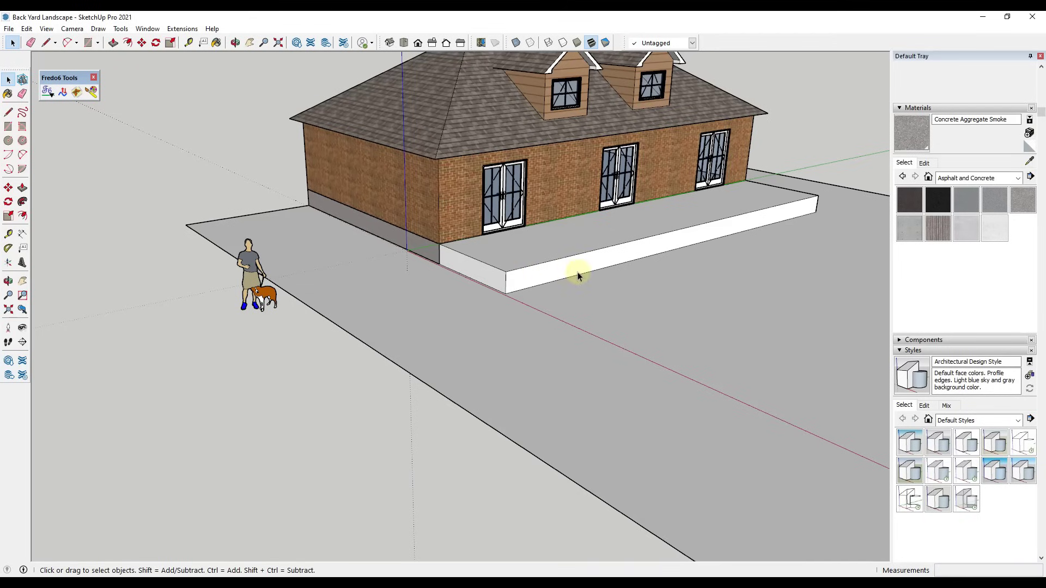
Step: Paint the raised patio's top and side faces with the Concrete Aggregate Smoke material
left_click(910, 132)
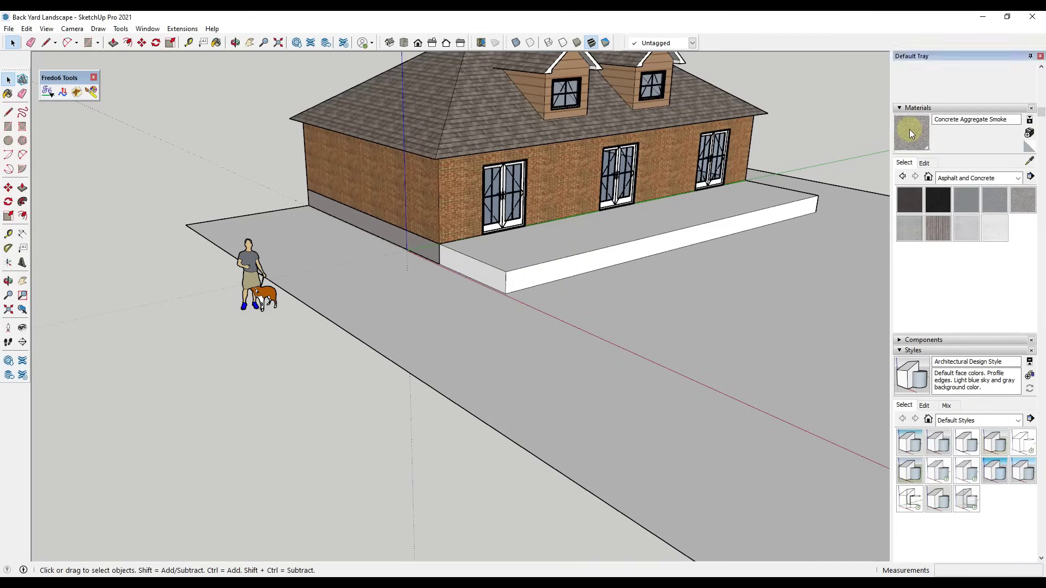
left_click(495, 265)
left_click(518, 271)
left_click(528, 235)
mouse_move(698, 216)
middle_mouse_down()
mouse_move(416, 221)
mouse_move(171, 163)
mouse_move(665, 304)
middle_mouse_up()
left_click(714, 326)
middle_click_drag(357, 278, 829, 315)
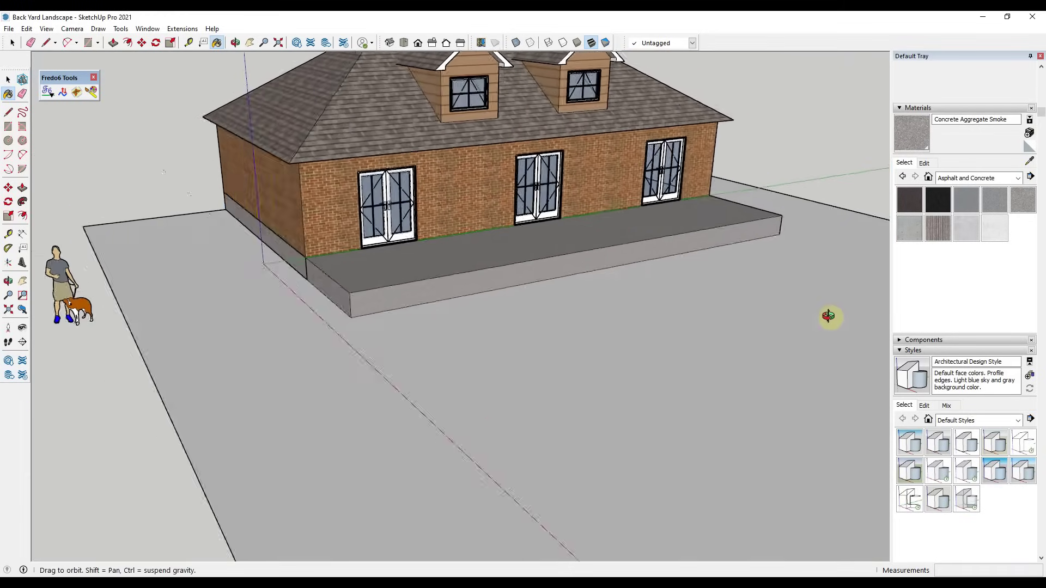
scroll(583, 217, "up", 3)
key("space")
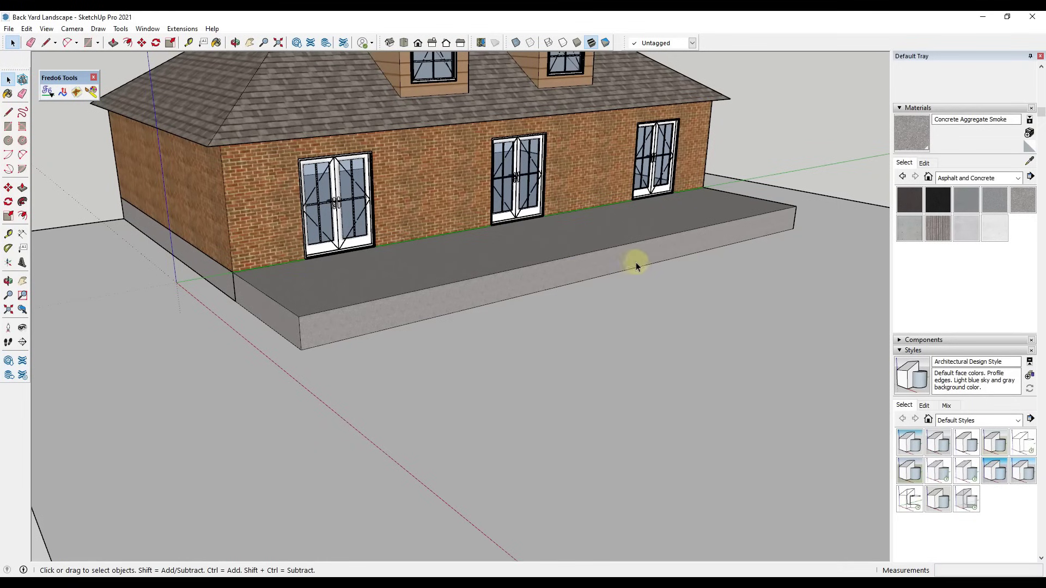
Step: Divide the vertical edge at the patio's near front corner into 4 segments
scroll(626, 260, "down", 3)
scroll(572, 299, "up", 2)
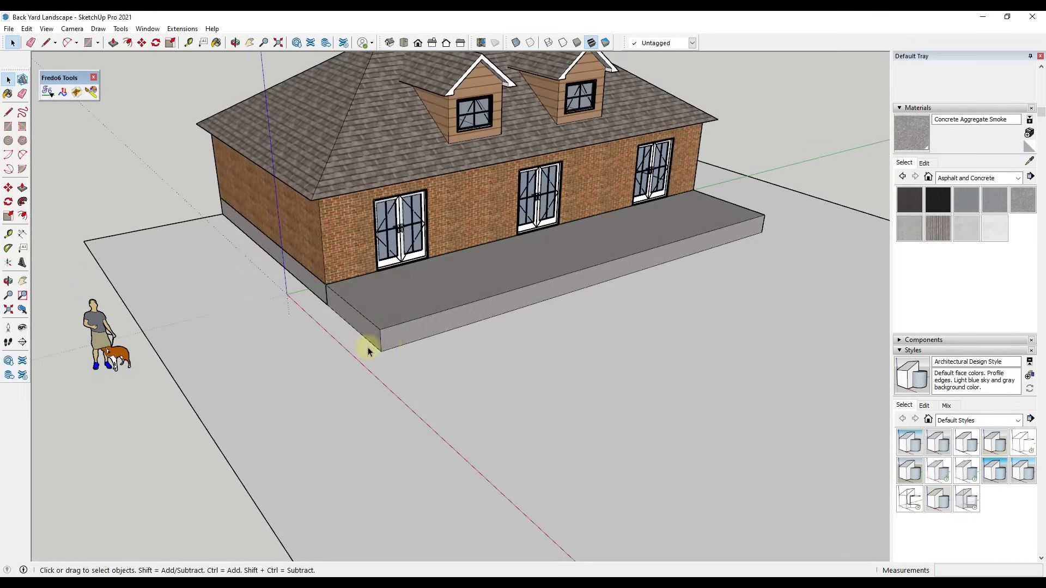
left_click(400, 335)
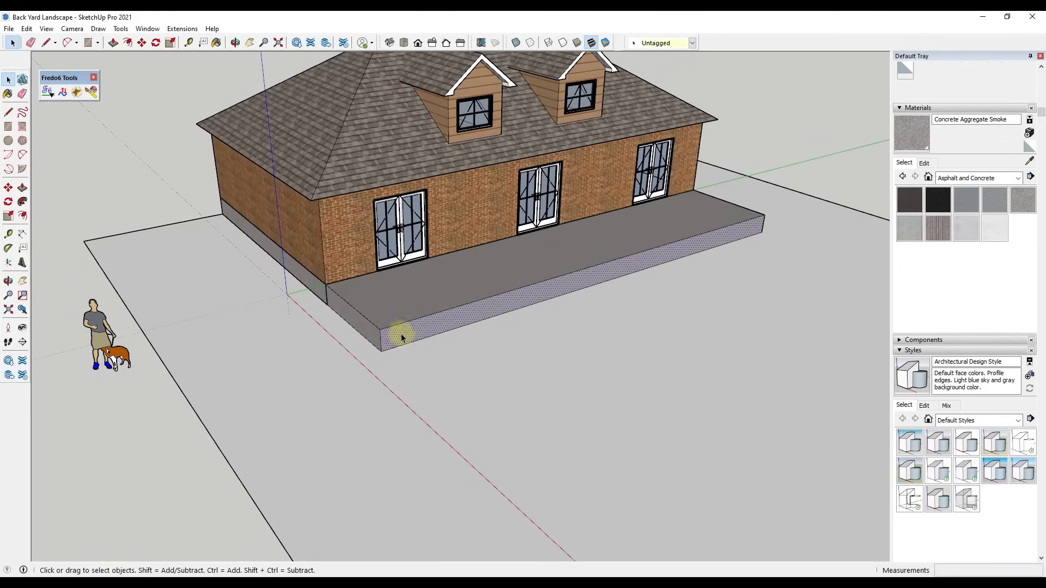
scroll(403, 343, "up", 4)
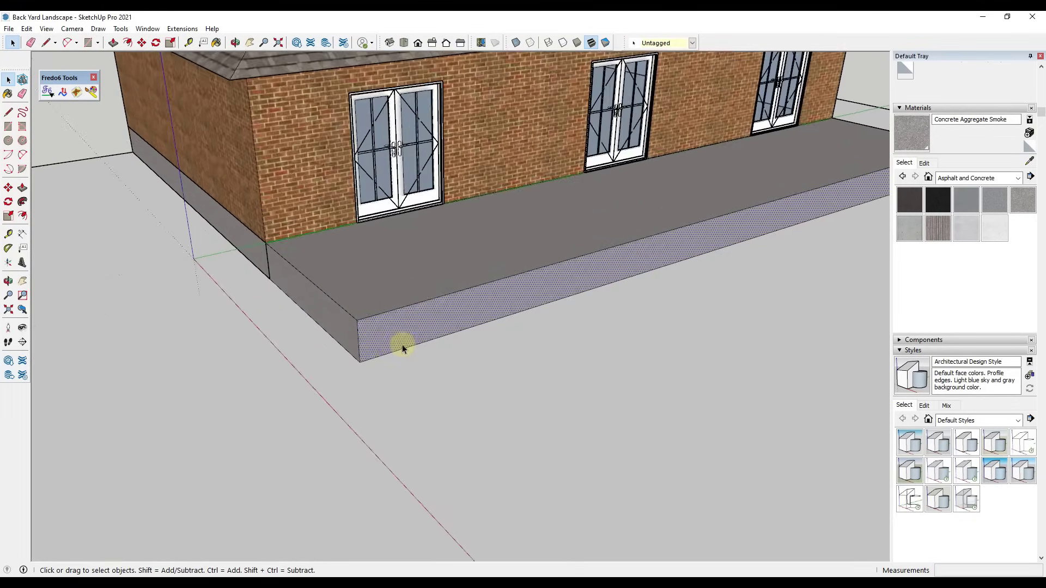
left_click(358, 345)
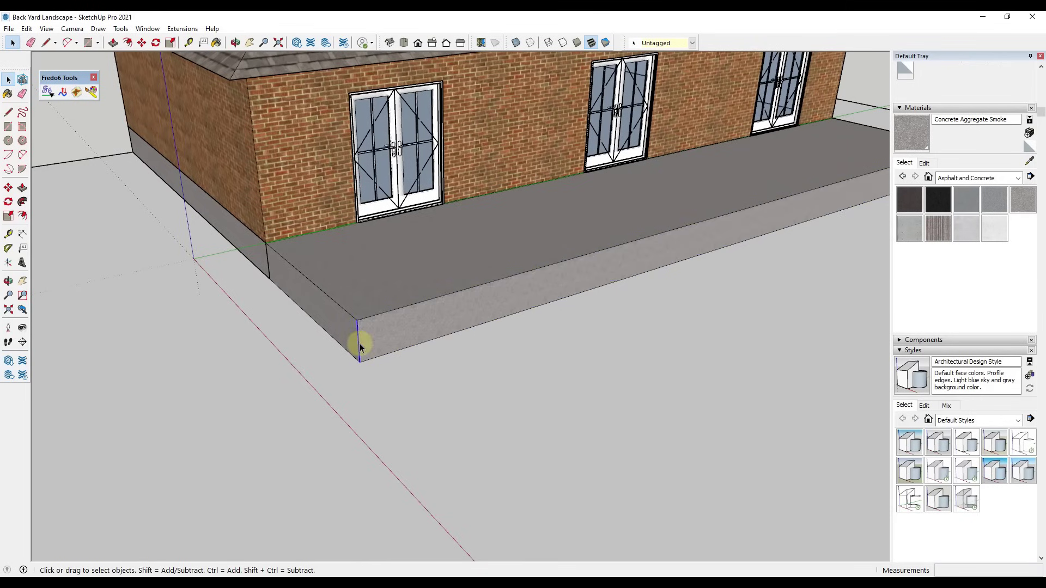
right_click(359, 344)
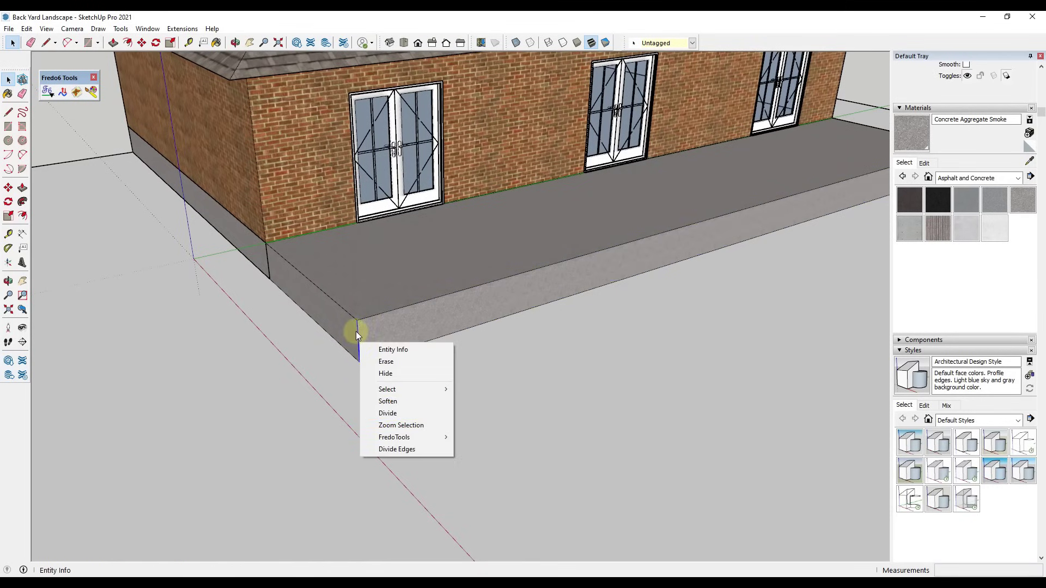
left_click(402, 414)
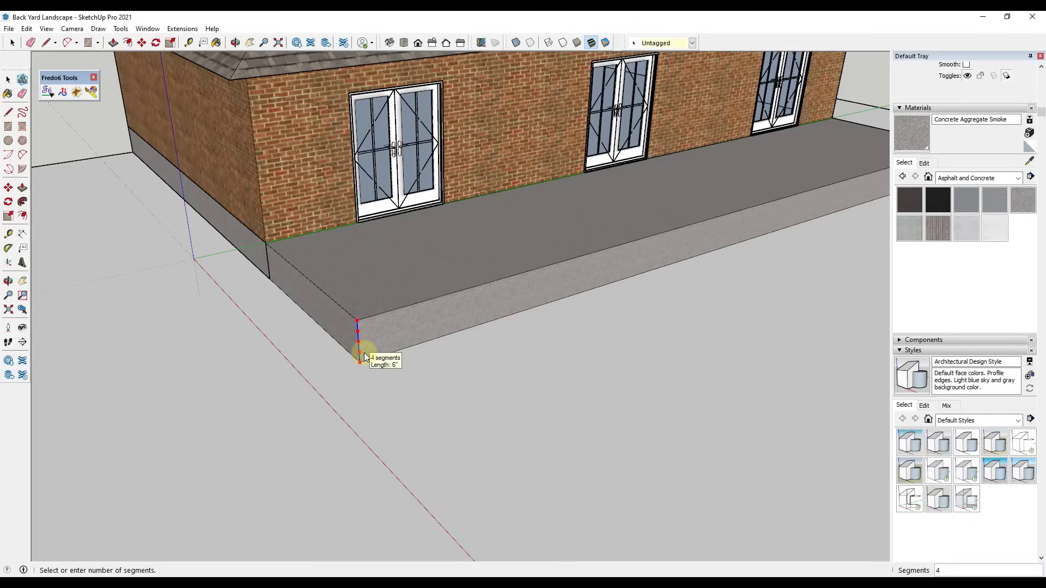
left_click(364, 352)
Step: Draw a 15' line along the patio's front face from the lowest division point and close it down to the bottom edge
key("l")
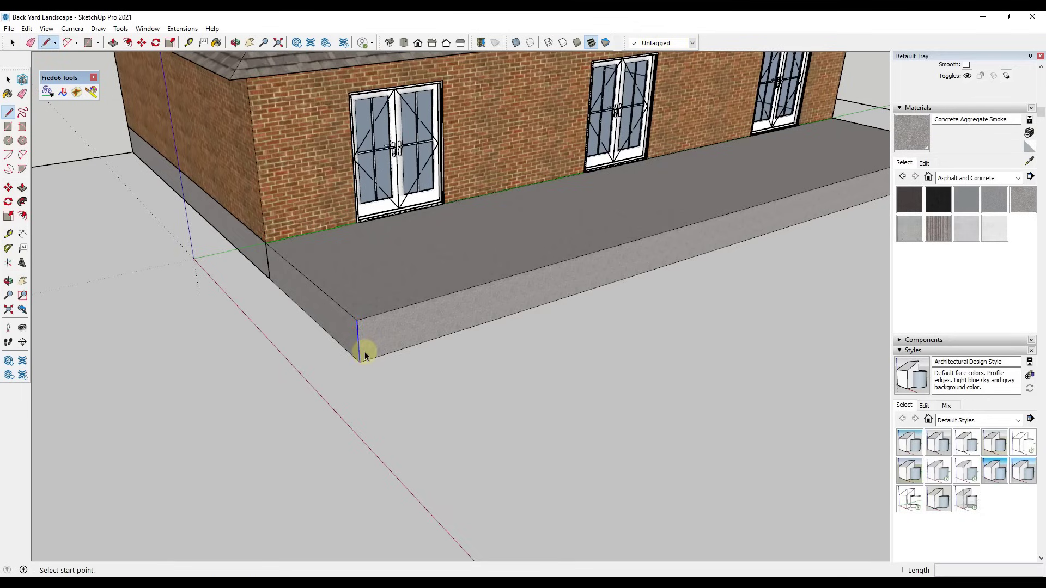
left_click(360, 352)
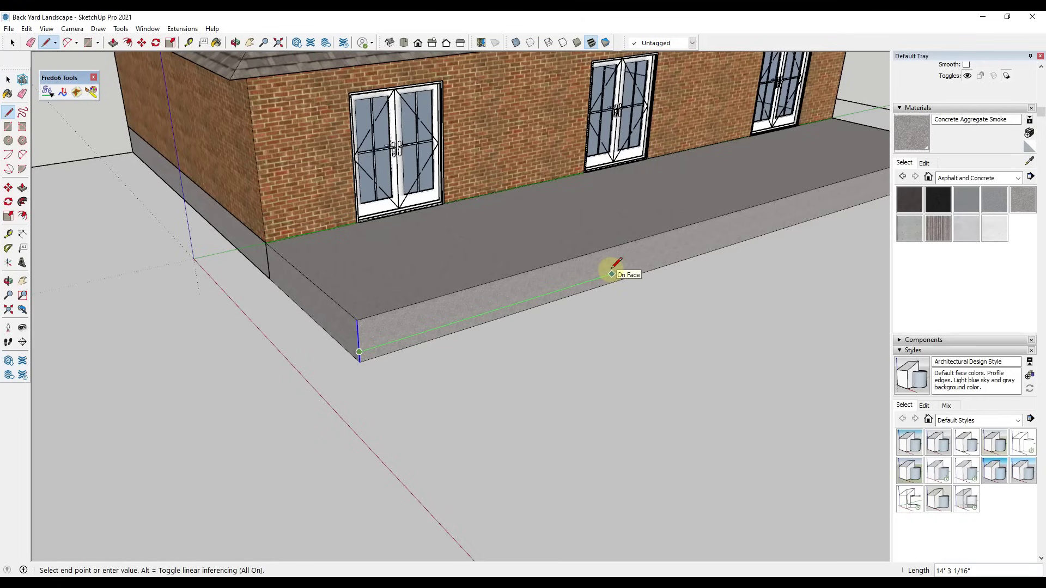
type("15'")
key("Return")
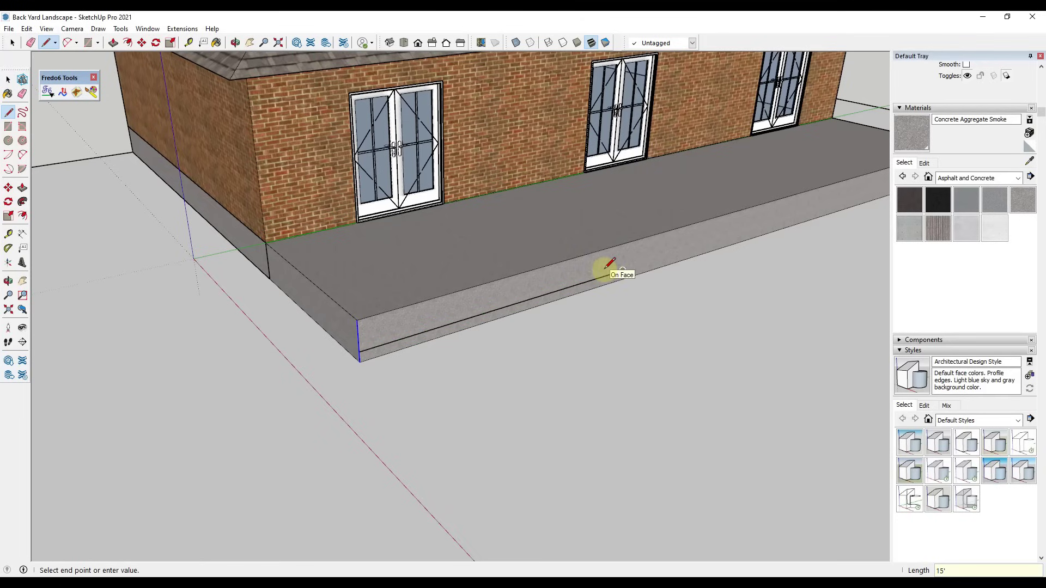
left_click(624, 275)
key("space")
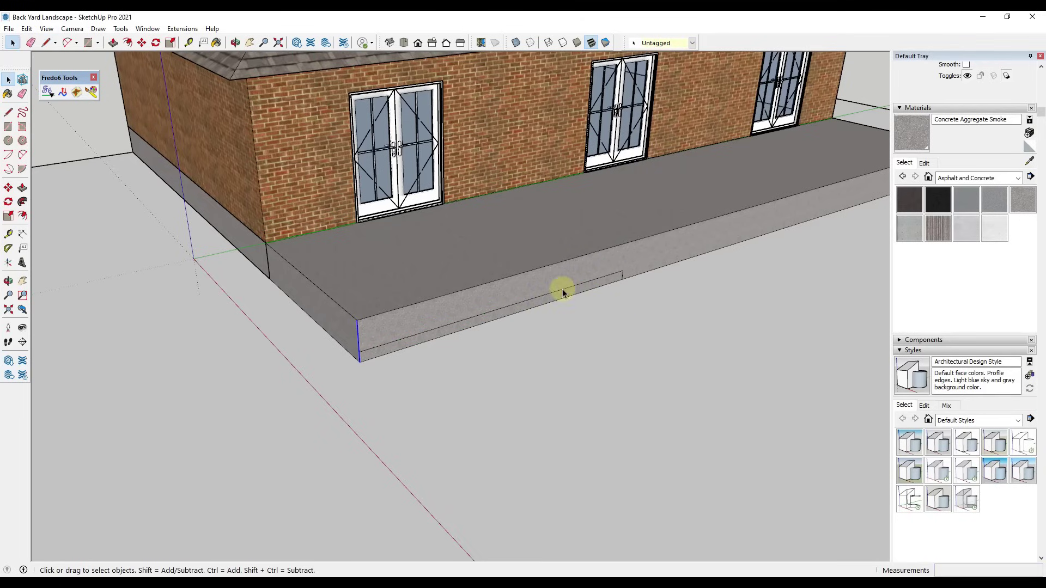
Step: Copy the step outline on the patio's front face upward 6" and repeat it for three copies up to the top edge
left_click(416, 339)
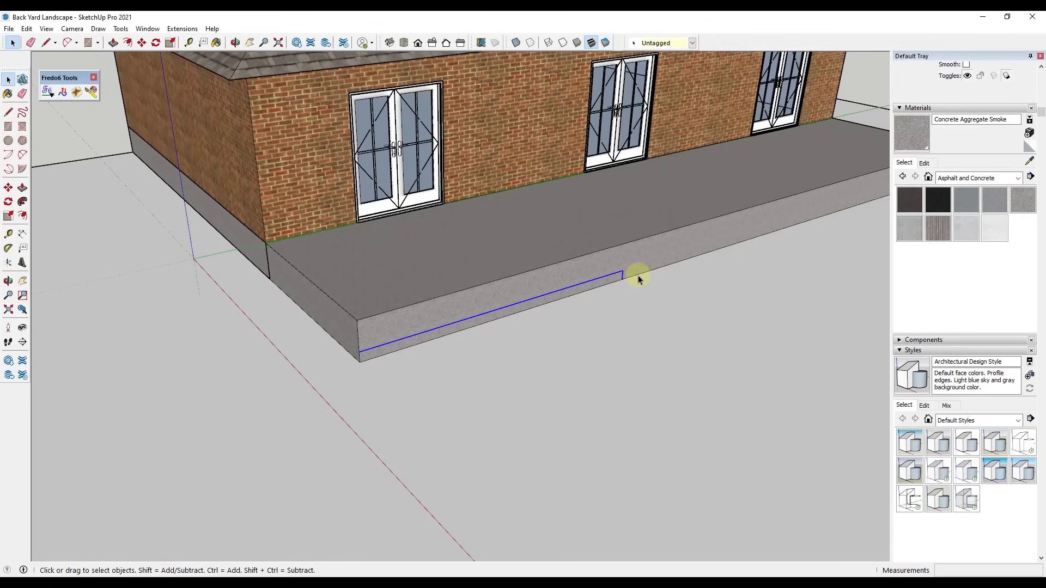
key("m")
scroll(638, 269, "up", 2)
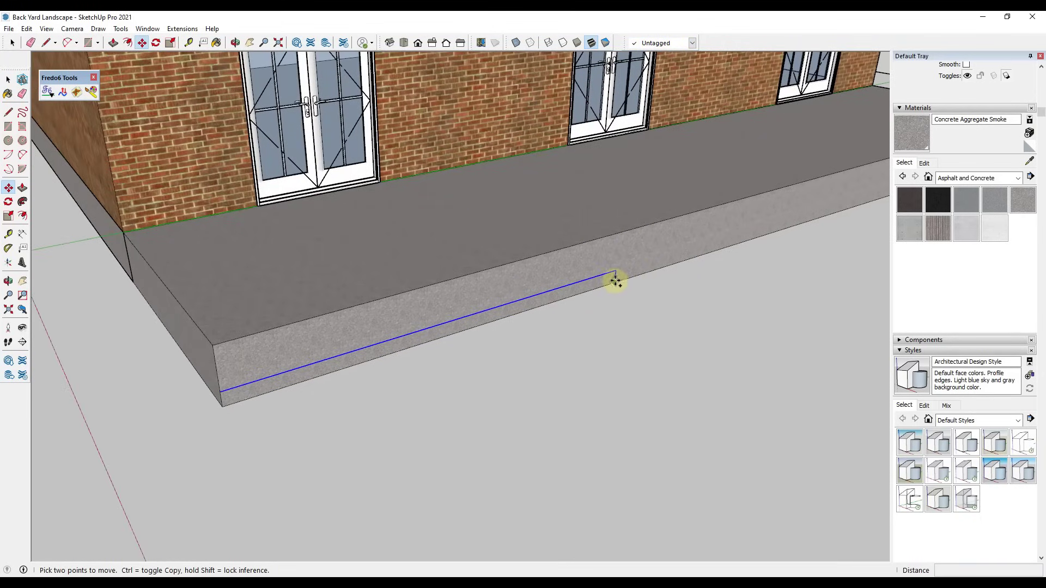
left_click(616, 281)
key("ctrl")
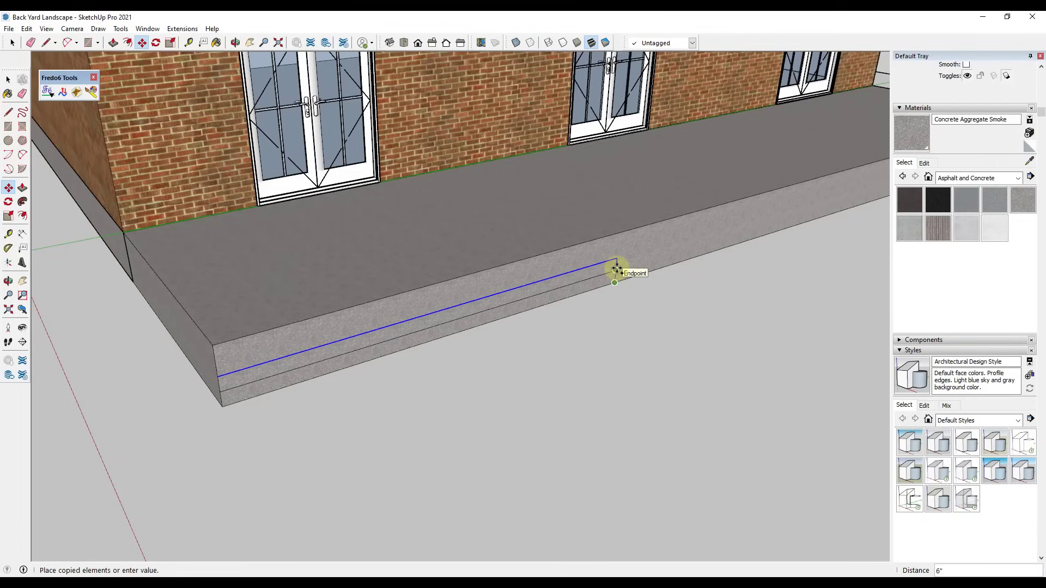
left_click(616, 270)
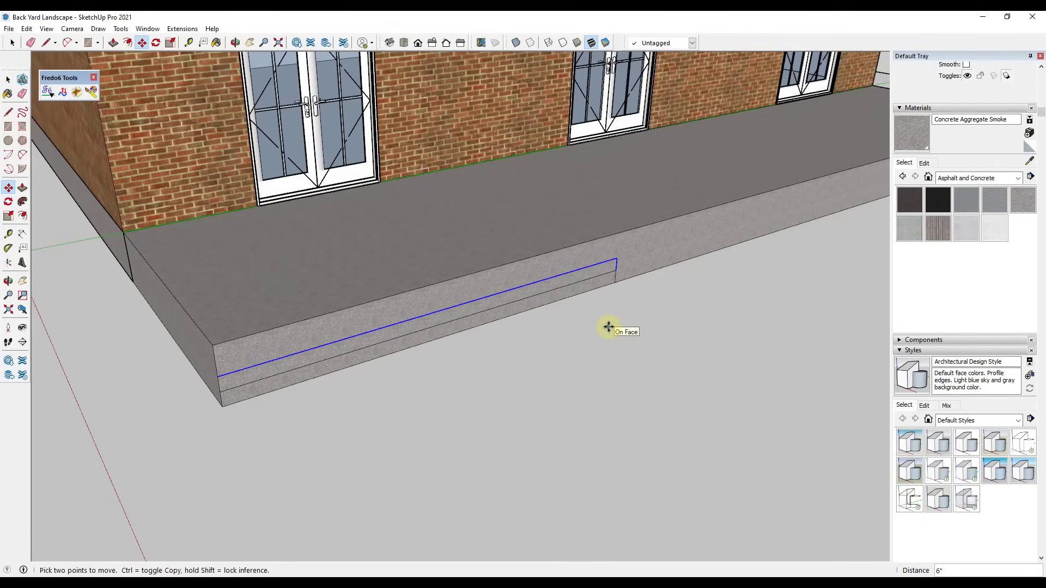
key("ctrl+t")
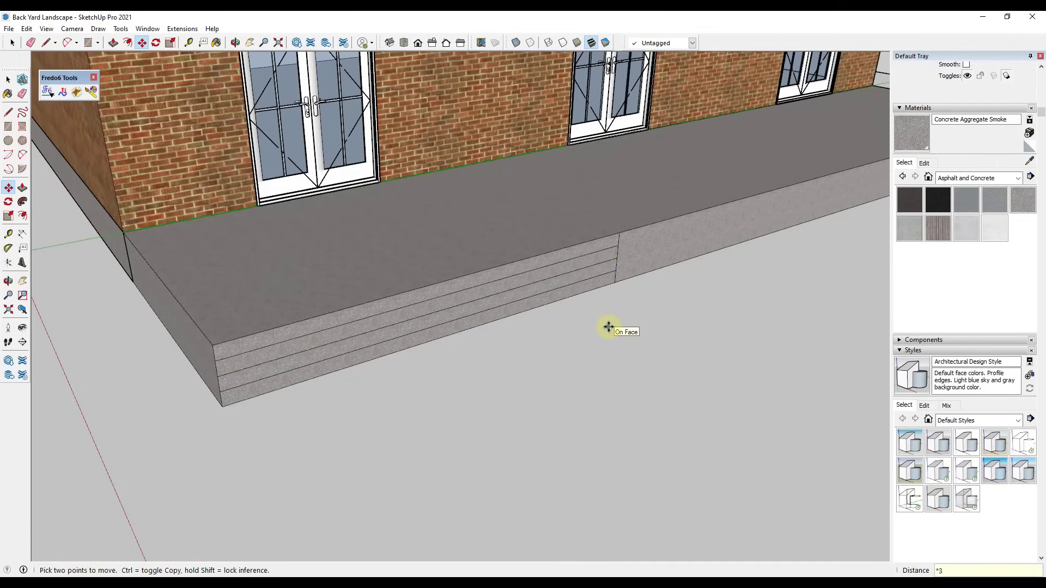
Step: Push/Pull the lowest strip on the patio's front face outward 4' to form the bottom step
key("space")
scroll(504, 358, "down", 6)
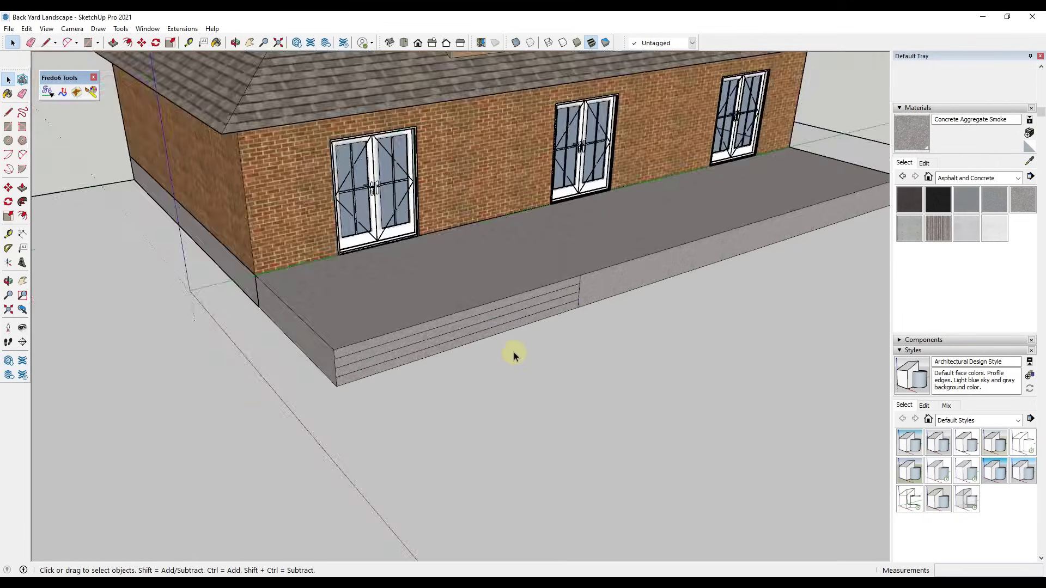
middle_click_drag(518, 341, 438, 356)
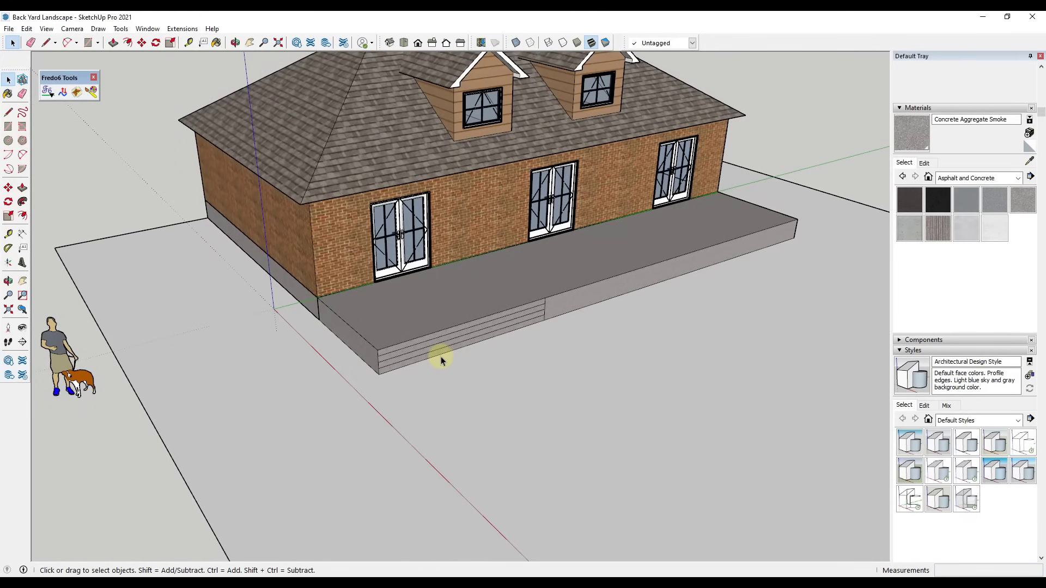
key("p")
left_click(440, 360)
left_click(442, 360)
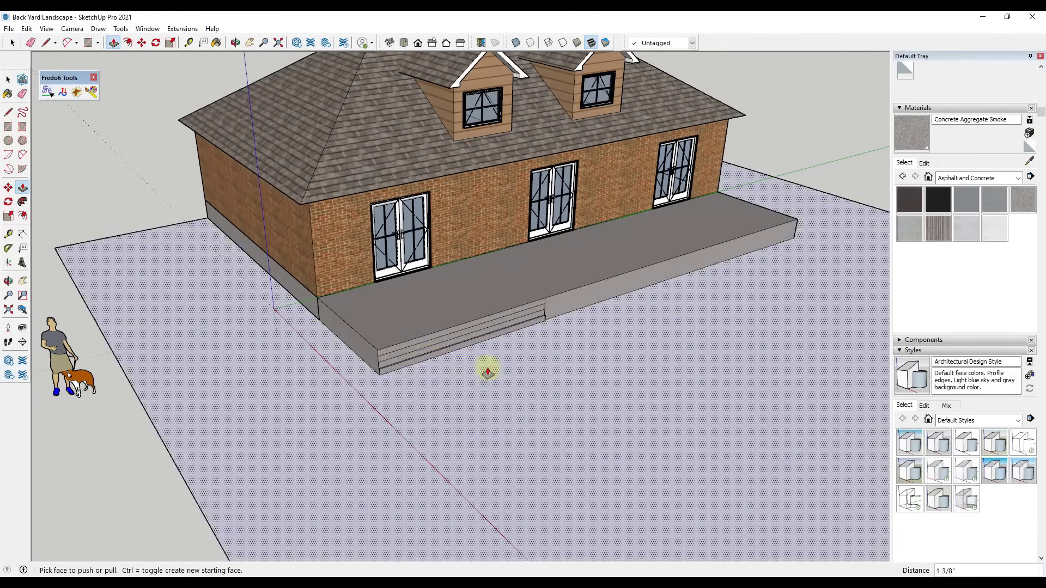
left_click(392, 365)
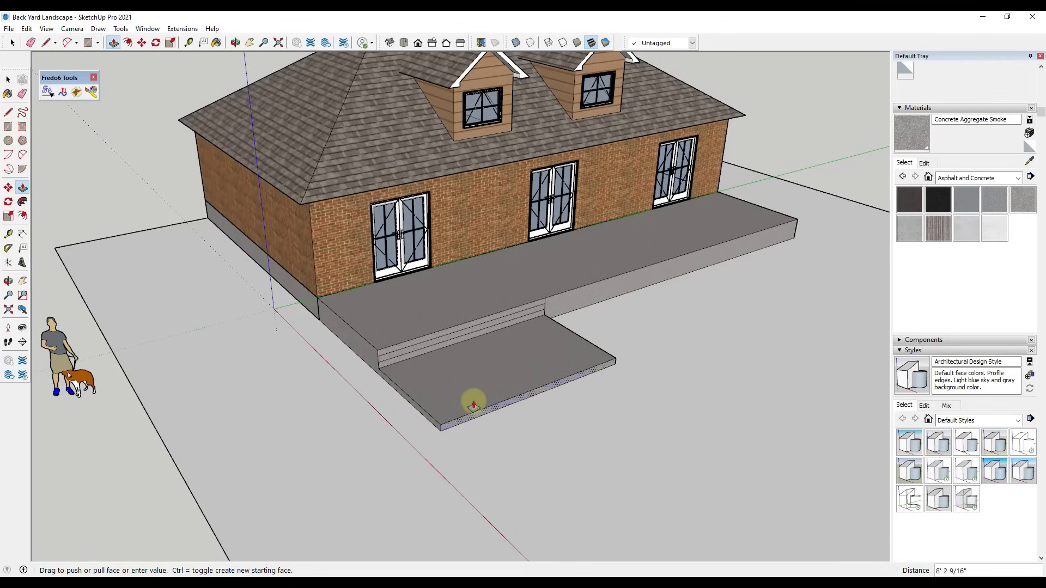
type("4'")
key("Return")
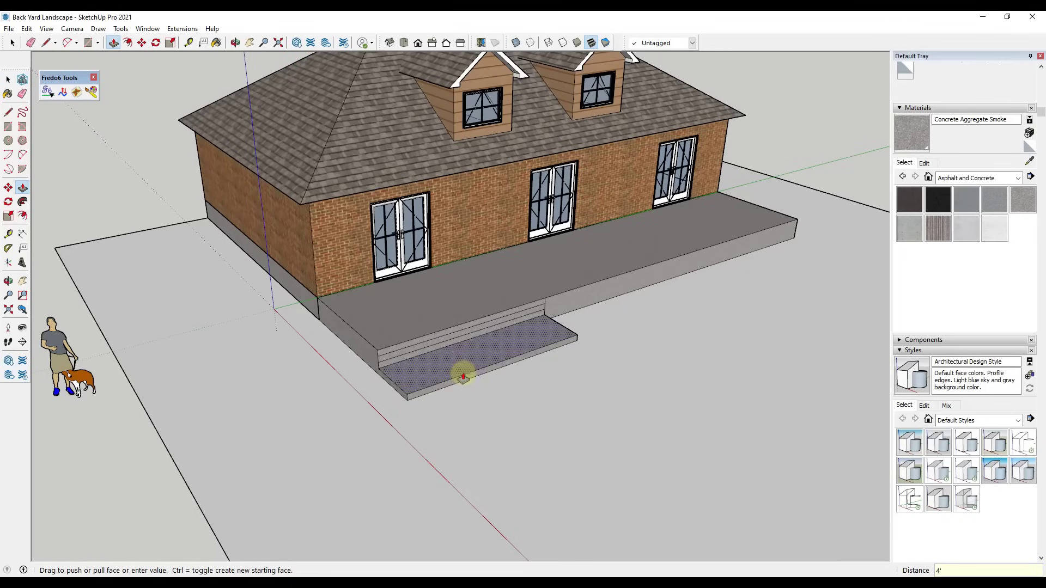
Step: Try to Push/Pull the second strip from the bottom outward 3' 6" and extend the third strip
scroll(465, 371, "up", 5)
left_click(402, 348)
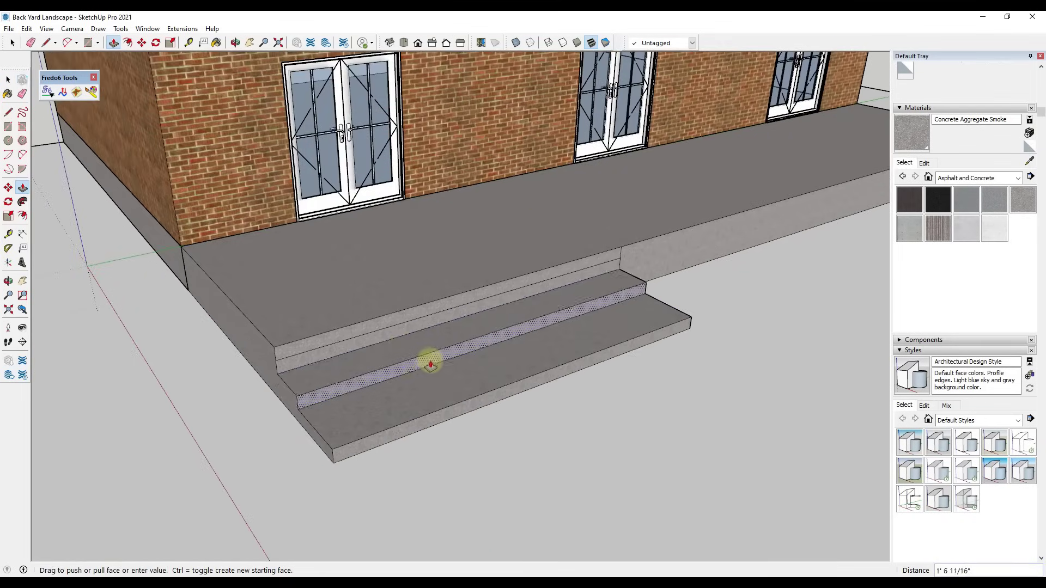
type("3'")
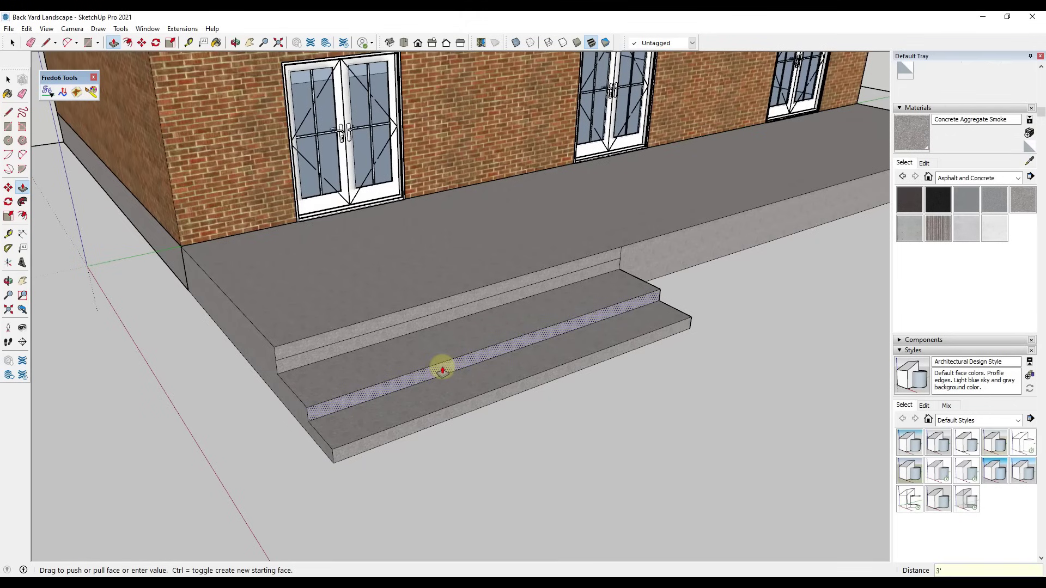
type(" 6\"")
key("Return")
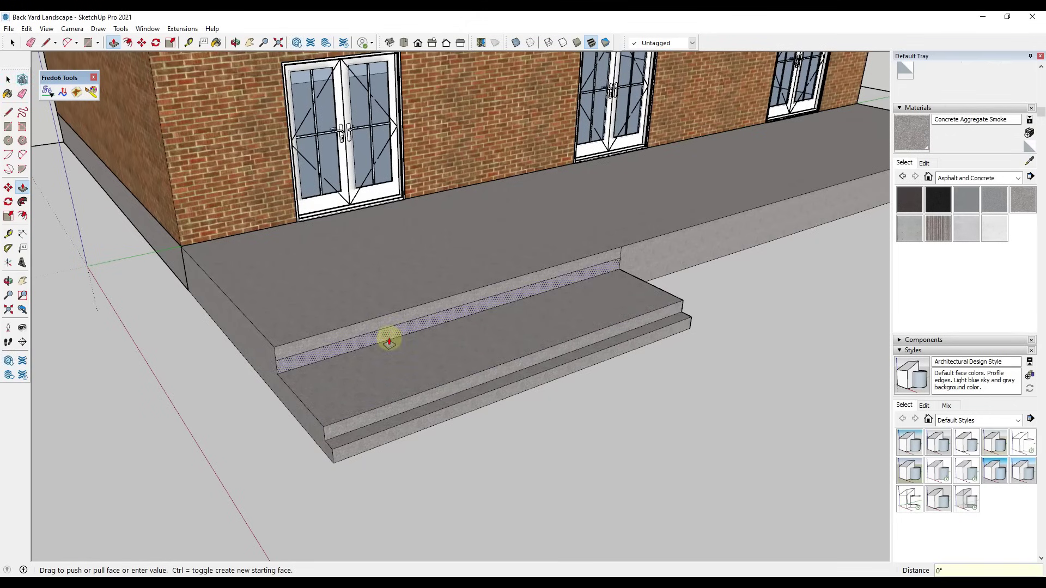
left_click(389, 342)
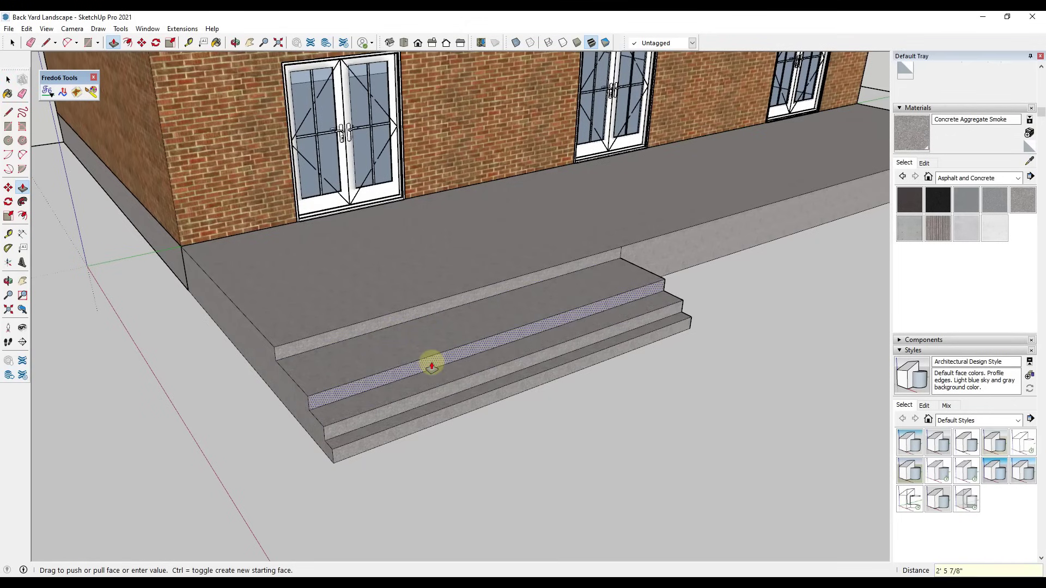
key("Escape")
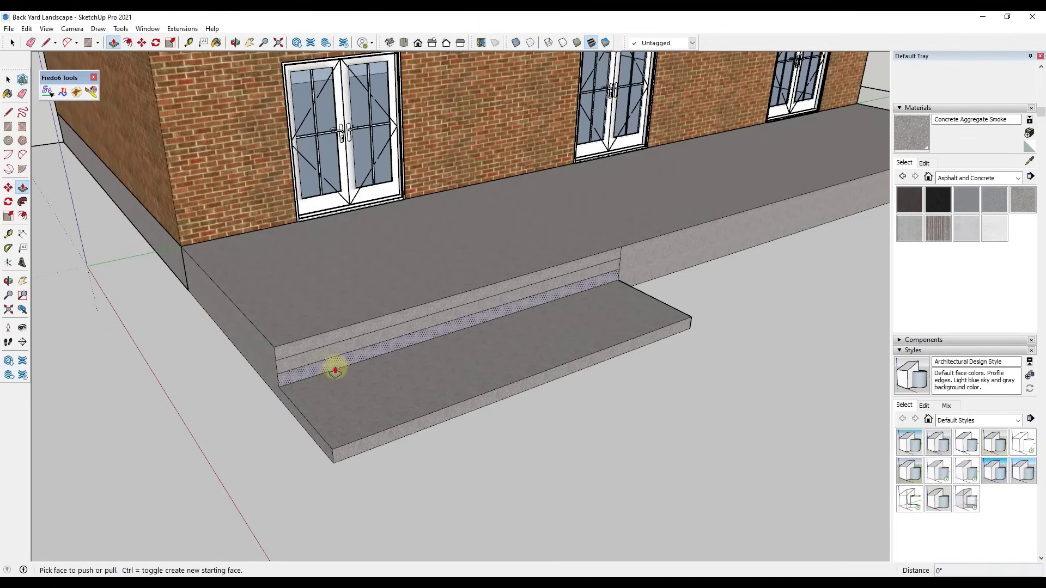
Step: Push/Pull the remaining strips outward as steps: the second 3', the third 2' and the top one about 1'
left_click(357, 376)
key("Return")
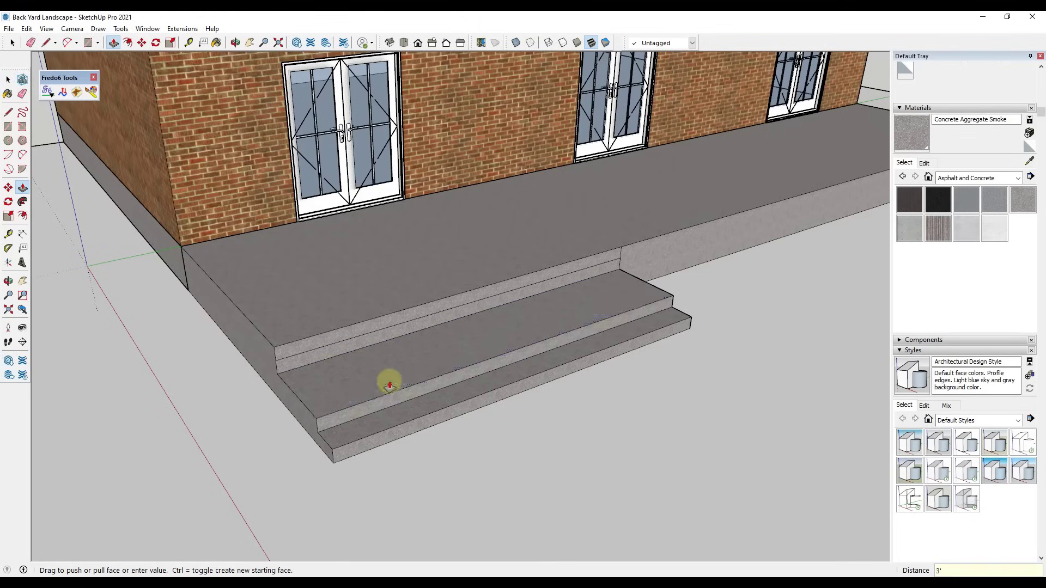
left_click(342, 356)
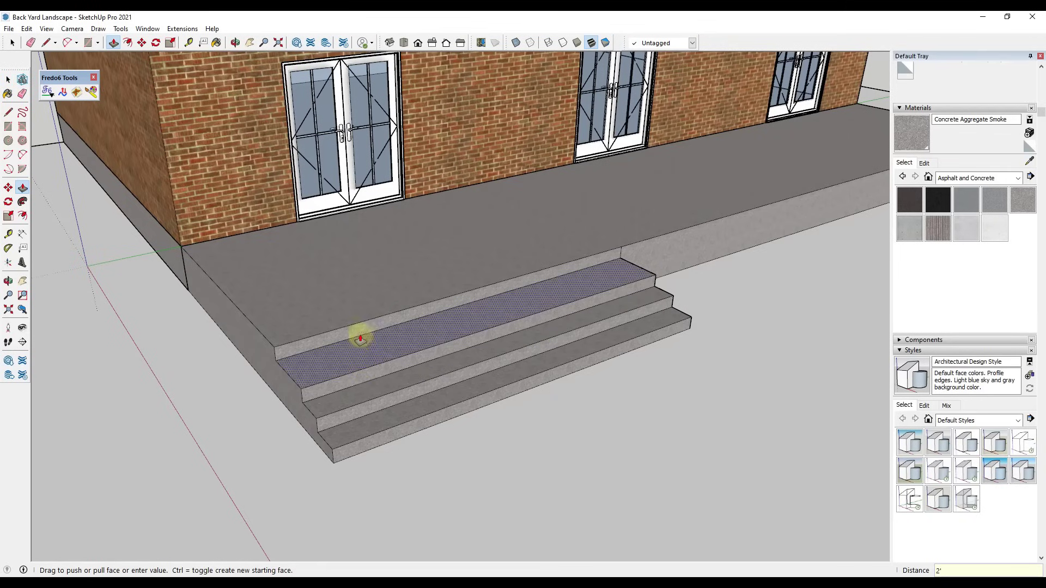
left_click(362, 334)
left_click(370, 338)
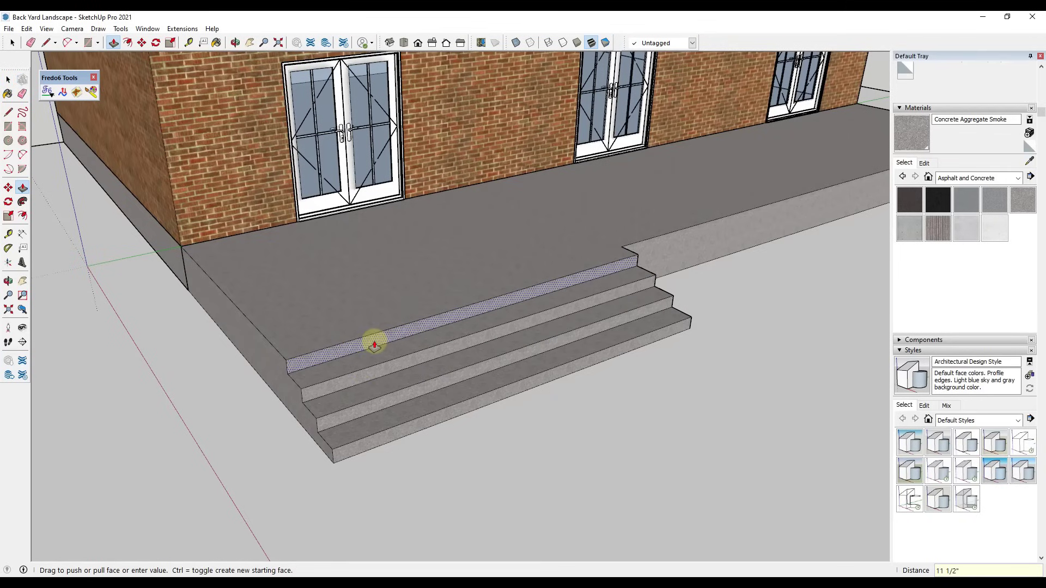
Step: Group the patio and its steps, leaving the surrounding ground face and its edges out of the group
middle_click_drag(381, 343, 476, 310)
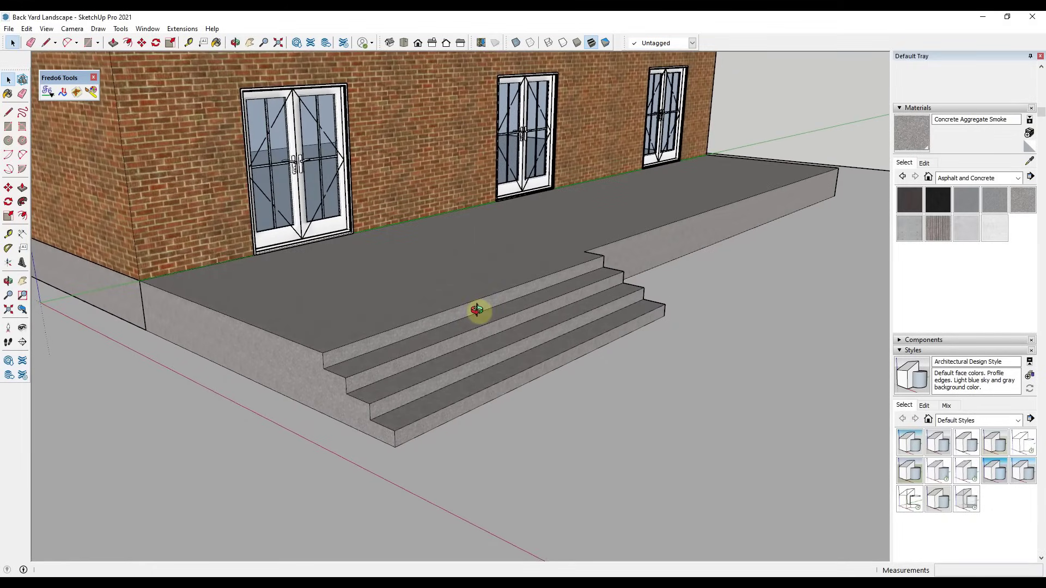
scroll(427, 289, "down", 3)
triple_click(427, 288)
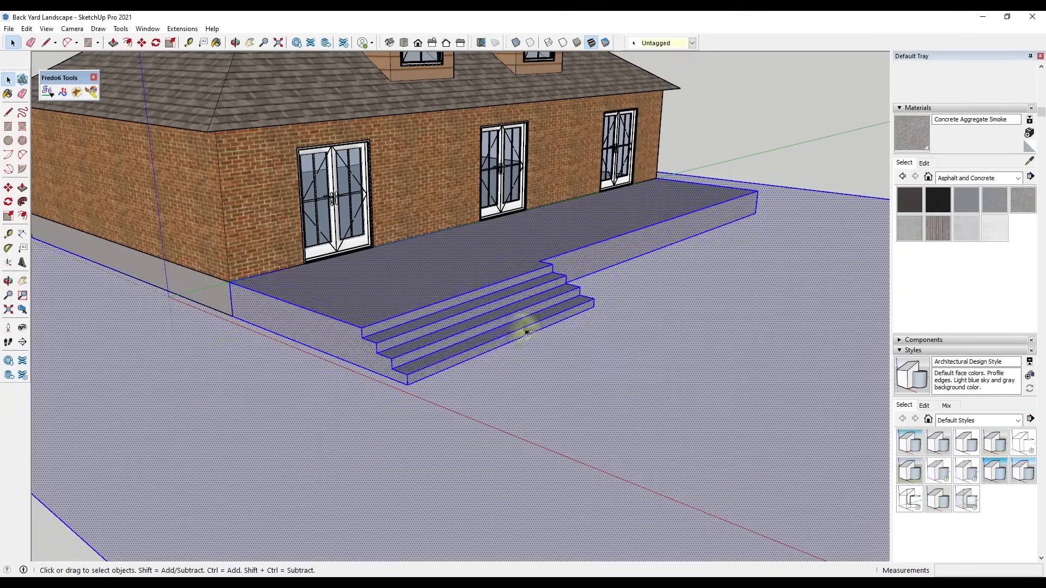
scroll(516, 349, "down", 5)
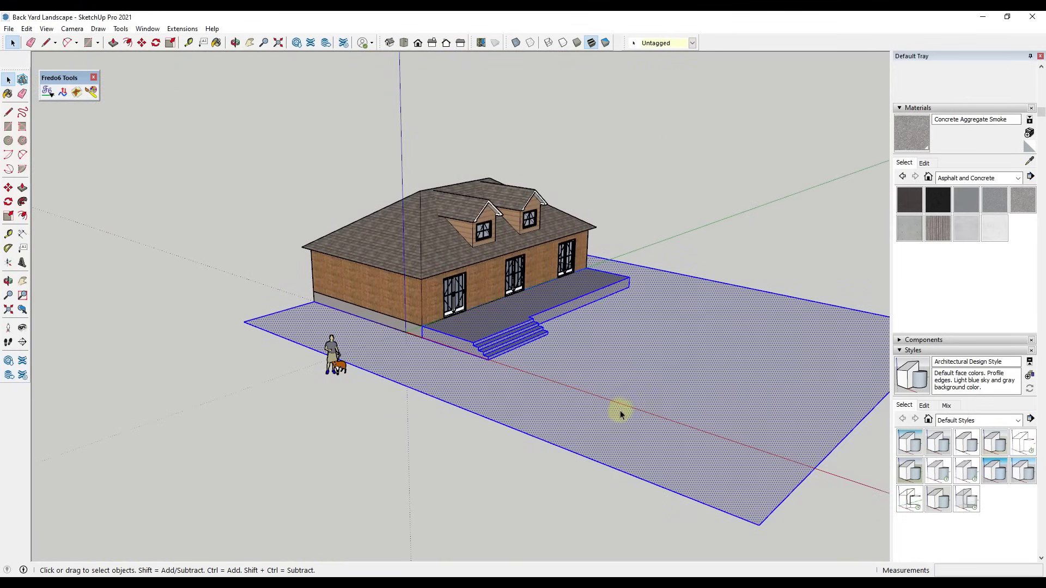
scroll(574, 391, "down", 2)
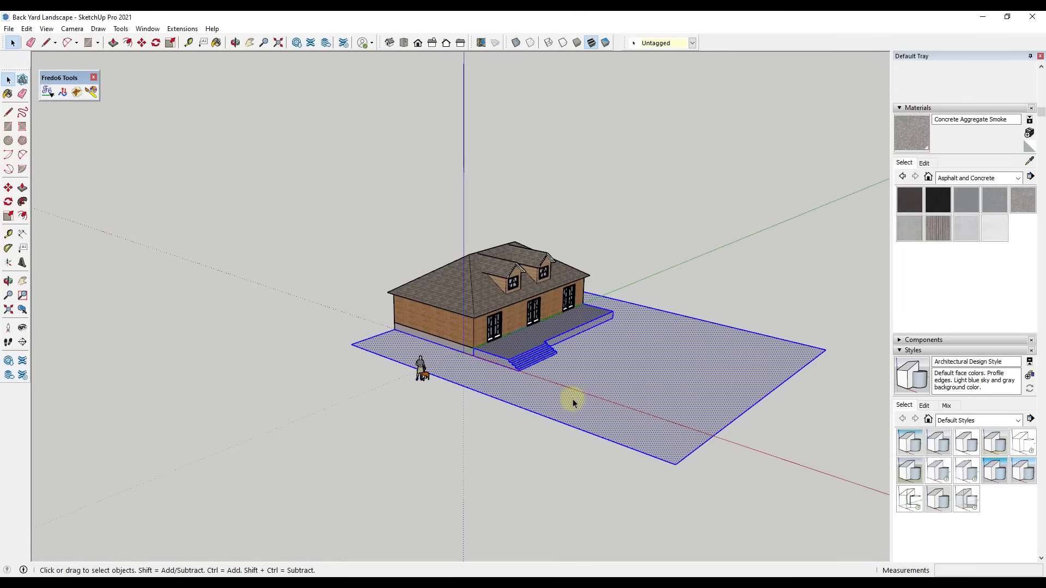
left_click(623, 403, "shift")
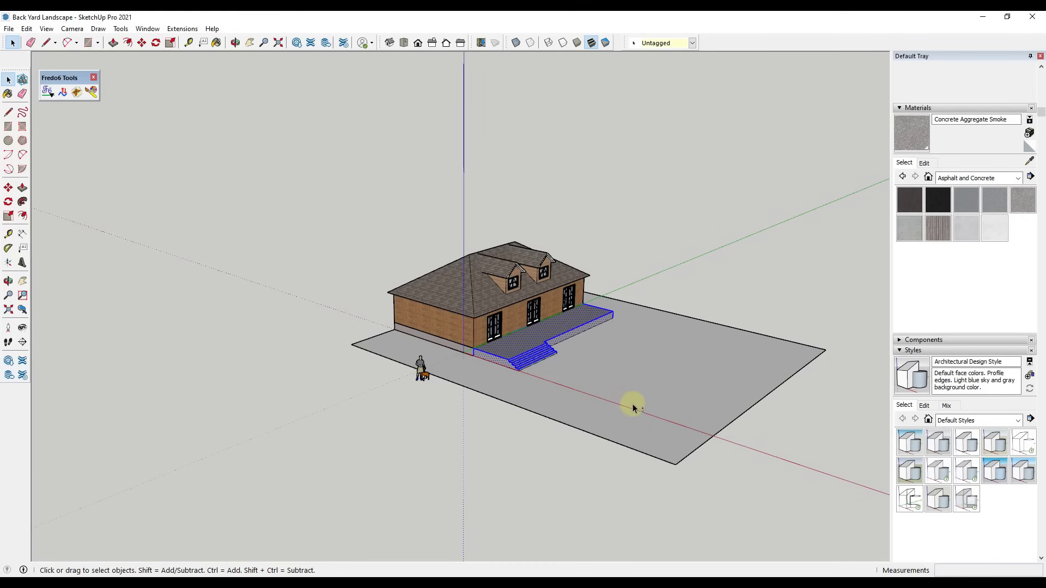
scroll(540, 361, "up", 1)
scroll(541, 361, "up", 4)
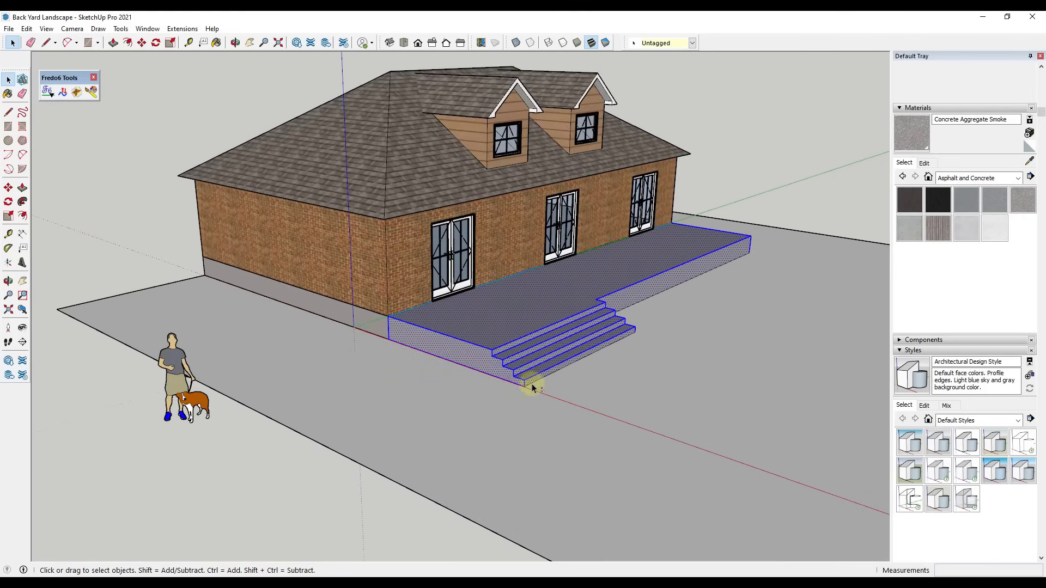
scroll(635, 299, "down", 3)
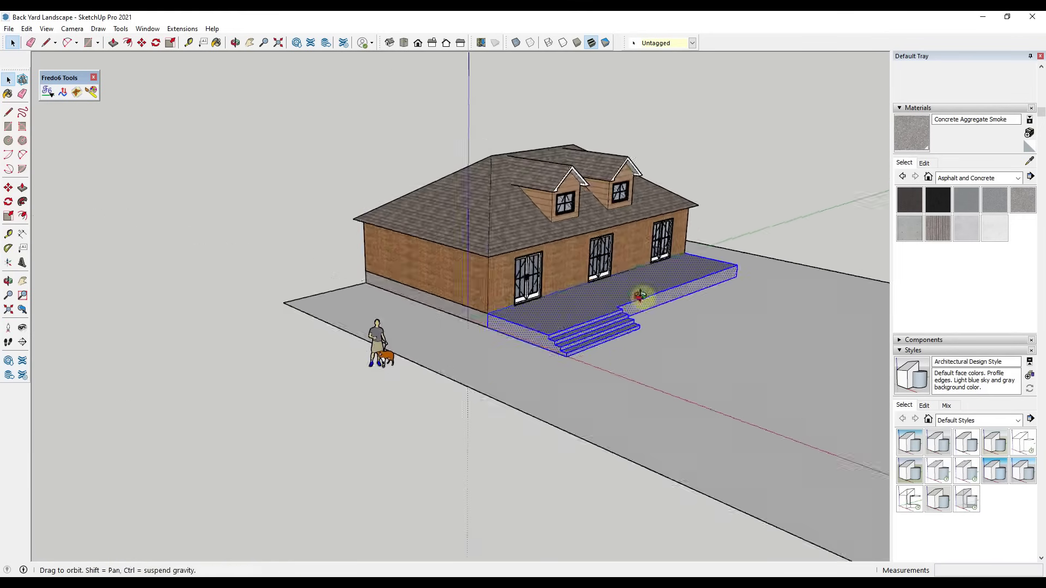
middle_click_drag(635, 299, 222, 271)
scroll(679, 423, "up", 3)
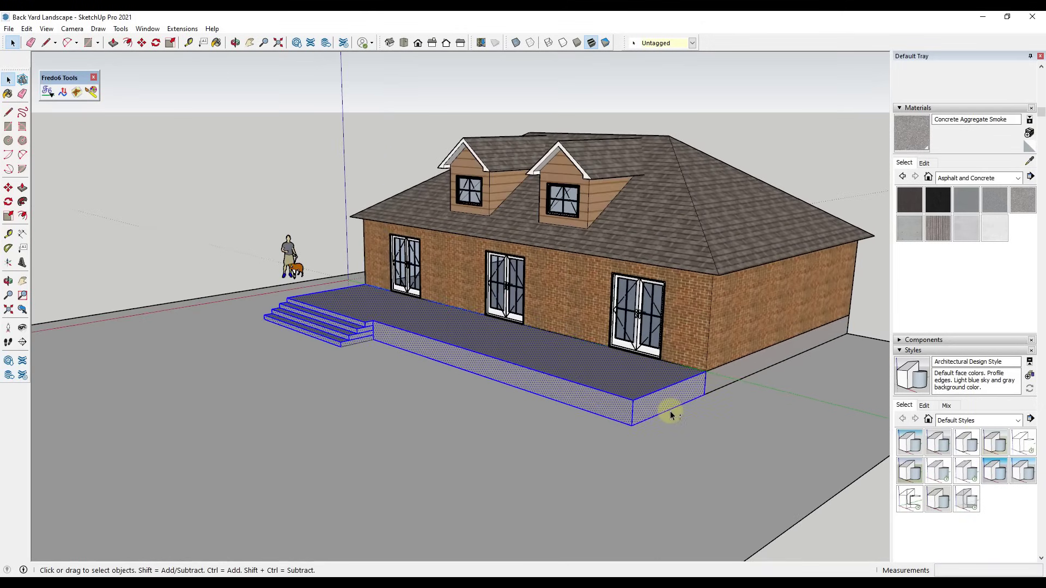
right_click(585, 372)
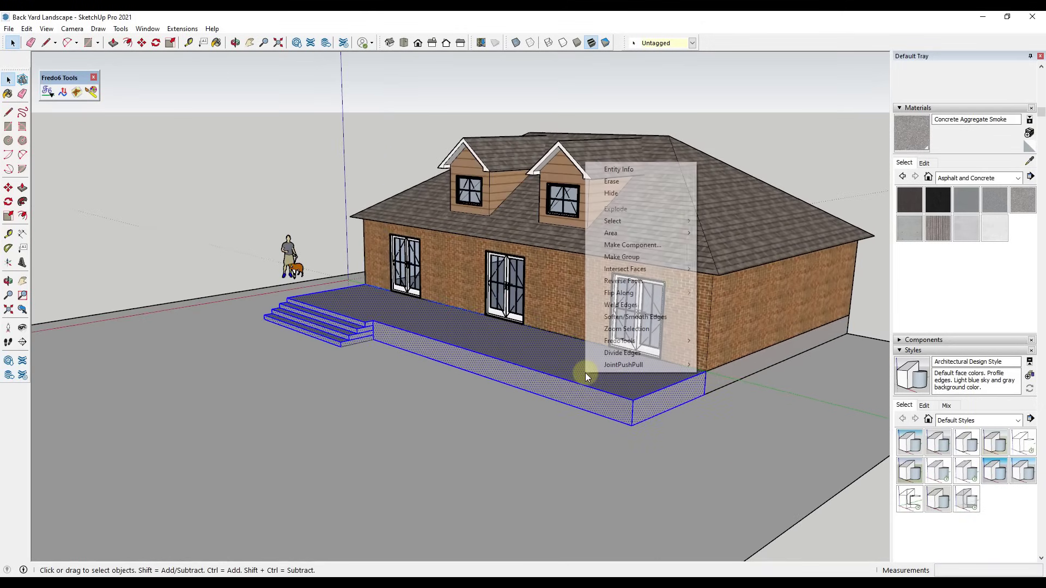
left_click(648, 257)
Step: Draw a 2 Point Arc about 10' long on the ground from the foundation beside the patio corner, bulging away from the patio
scroll(367, 345, "down", 3)
middle_click_drag(367, 345, 509, 324)
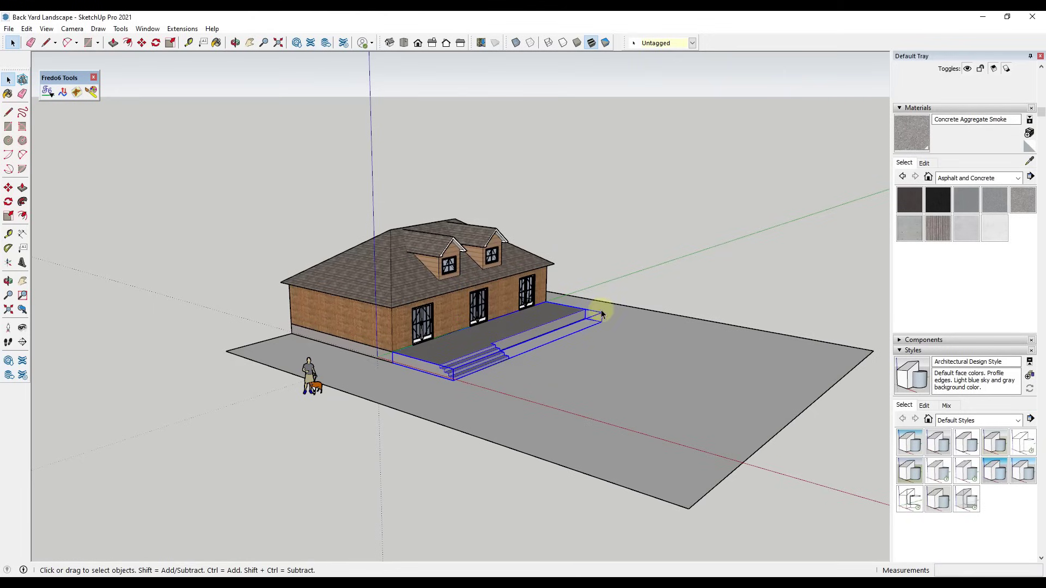
left_click(566, 390)
middle_click_drag(567, 390, 352, 388)
scroll(349, 377, "up", 5)
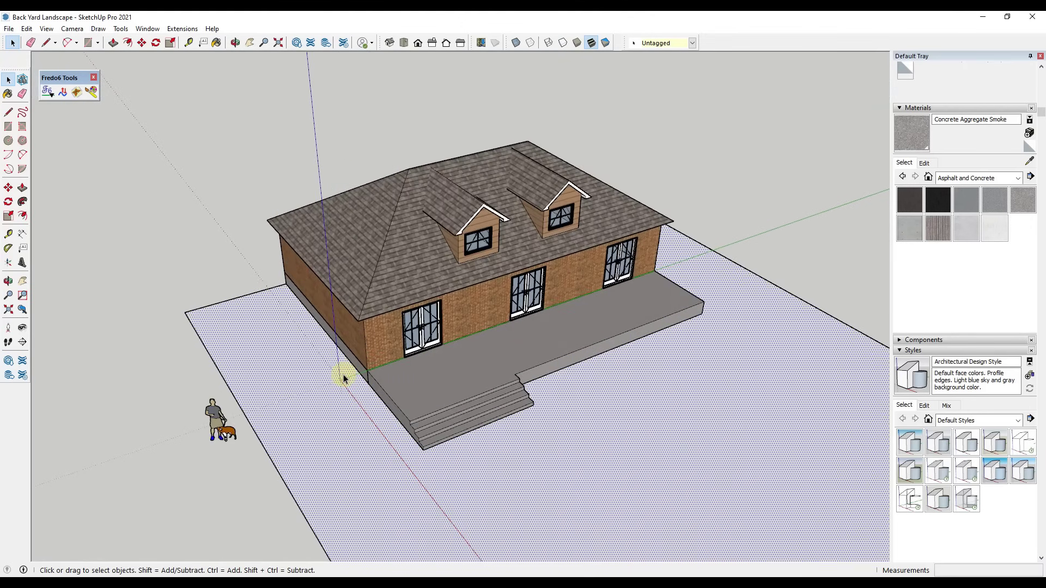
key("a")
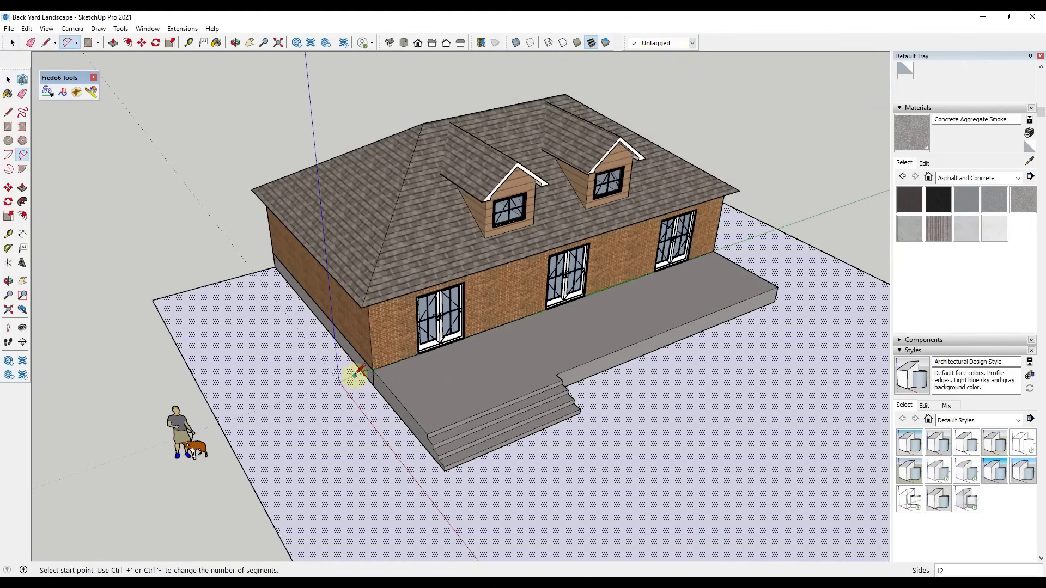
left_click(362, 372)
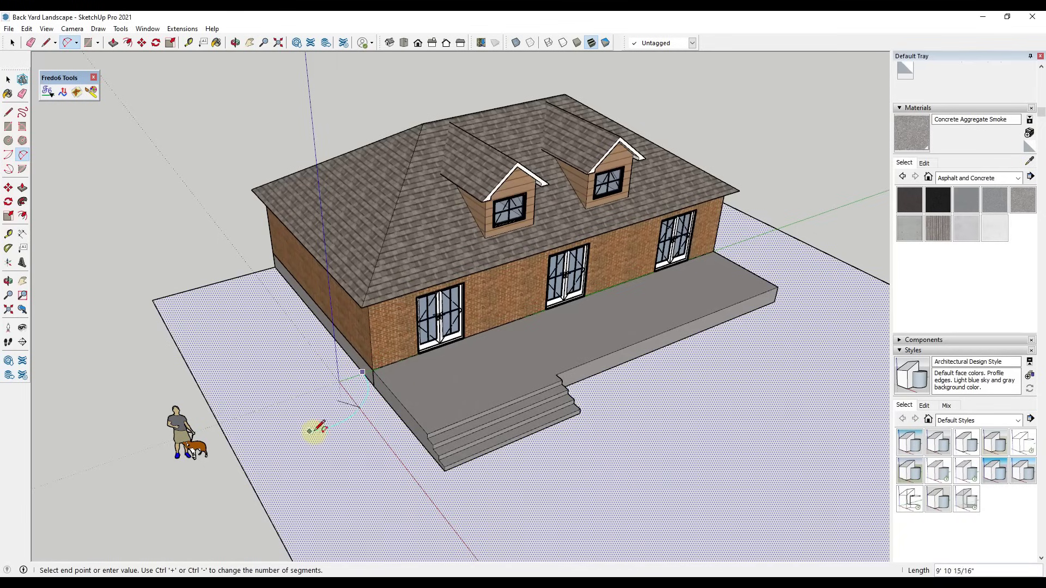
left_click(315, 428)
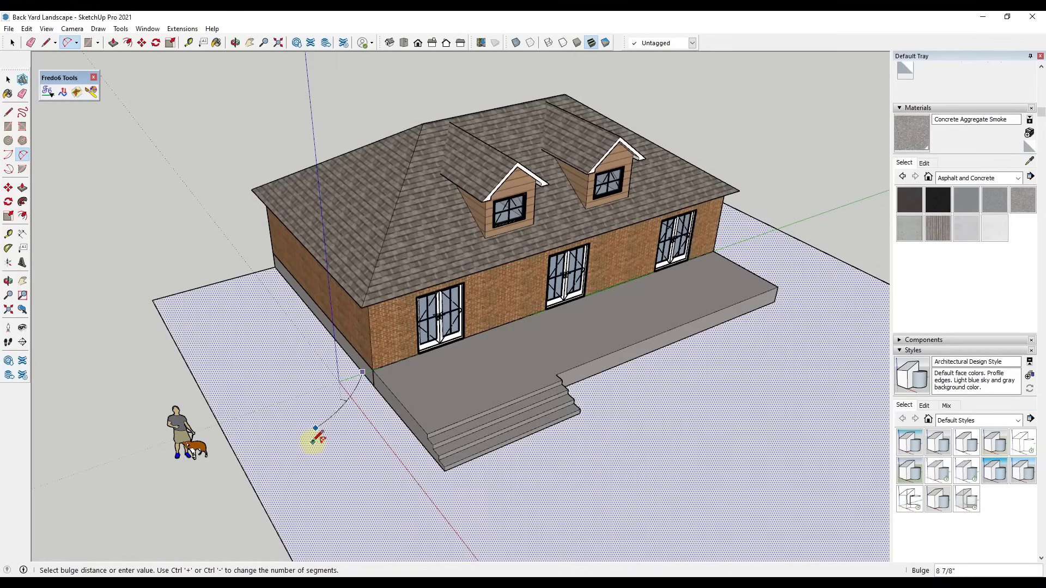
left_click(305, 414)
Step: Continue the curved outline with connected 2 Point Arcs around the patio, ending at the foundation beside the patio's far corner
scroll(305, 515, "down", 4)
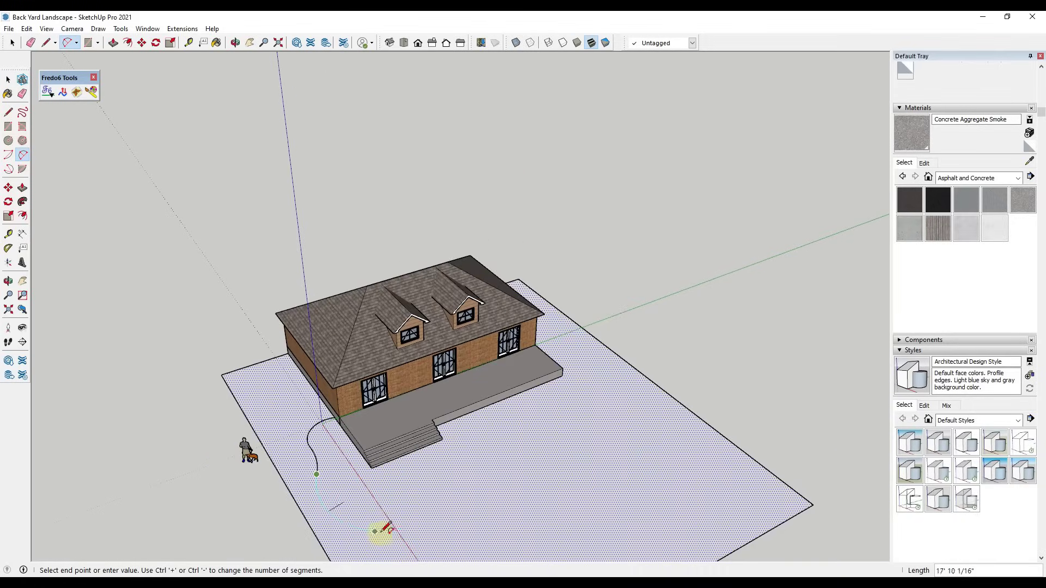
left_click(460, 514)
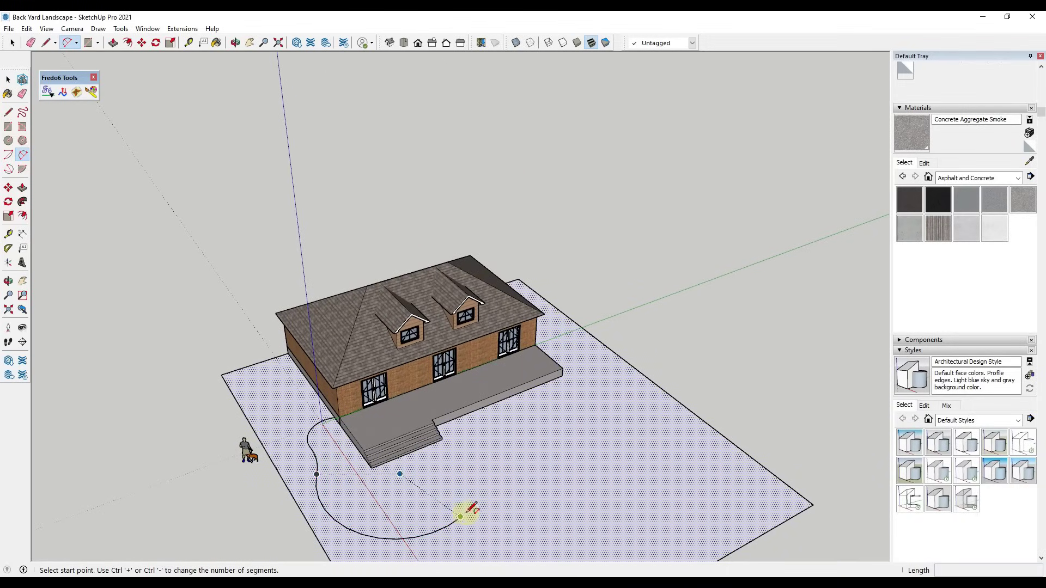
left_click(552, 442)
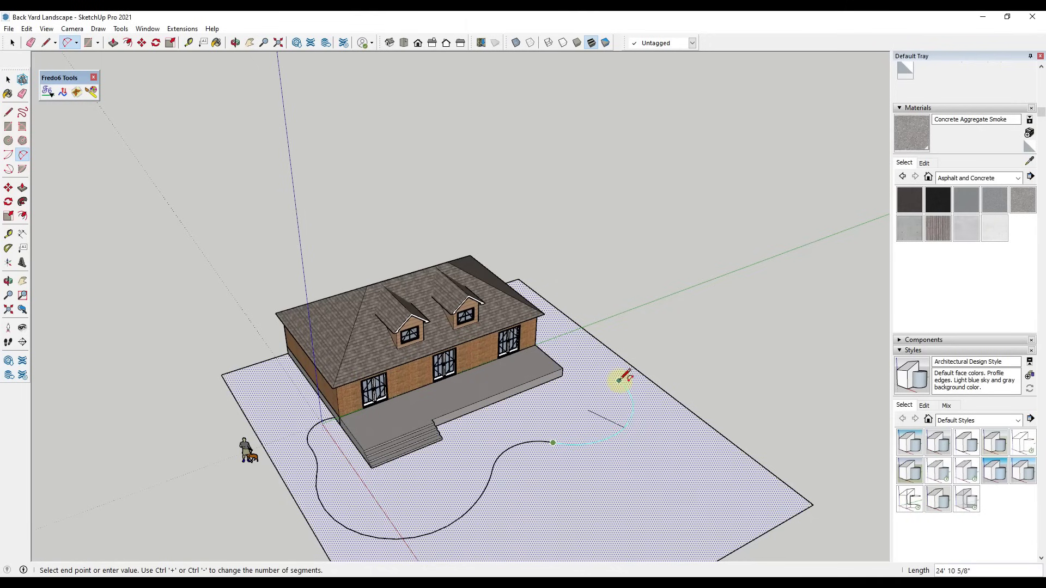
mouse_move(619, 374)
middle_mouse_down()
mouse_move(563, 366)
mouse_move(615, 382)
middle_mouse_up()
scroll(612, 381, "up", 5)
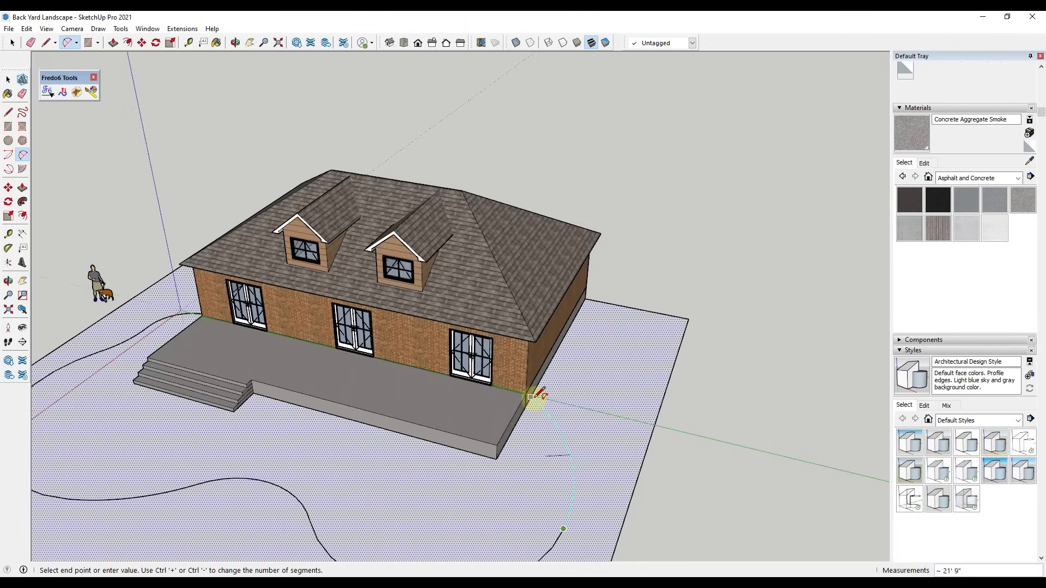
double_click(539, 395)
scroll(648, 413, "down", 8)
key("space")
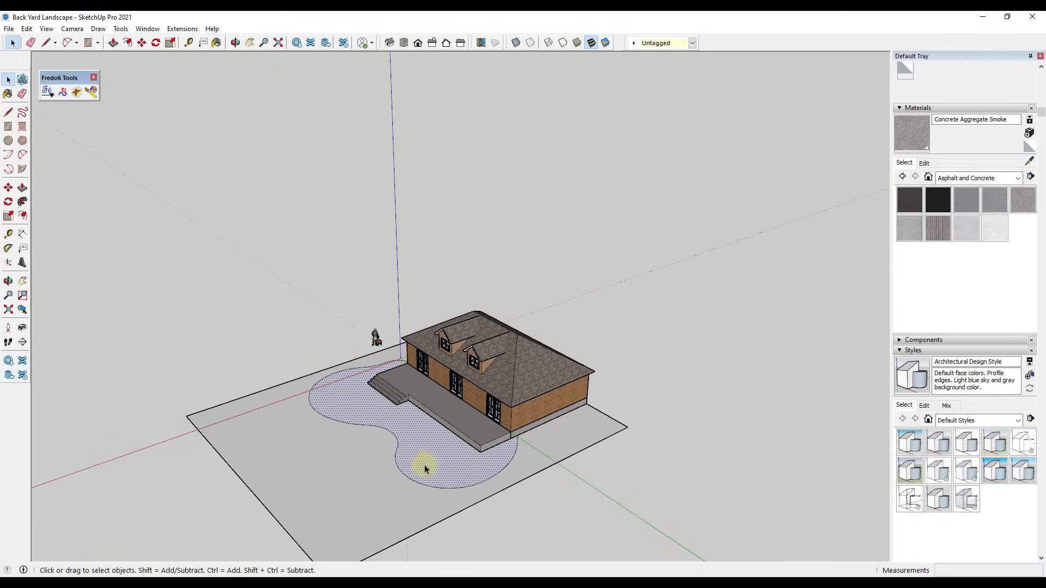
Step: Offset the curved edge of the area around the patio outward by 4 inches to form a narrow border strip
scroll(420, 463, "up", 4)
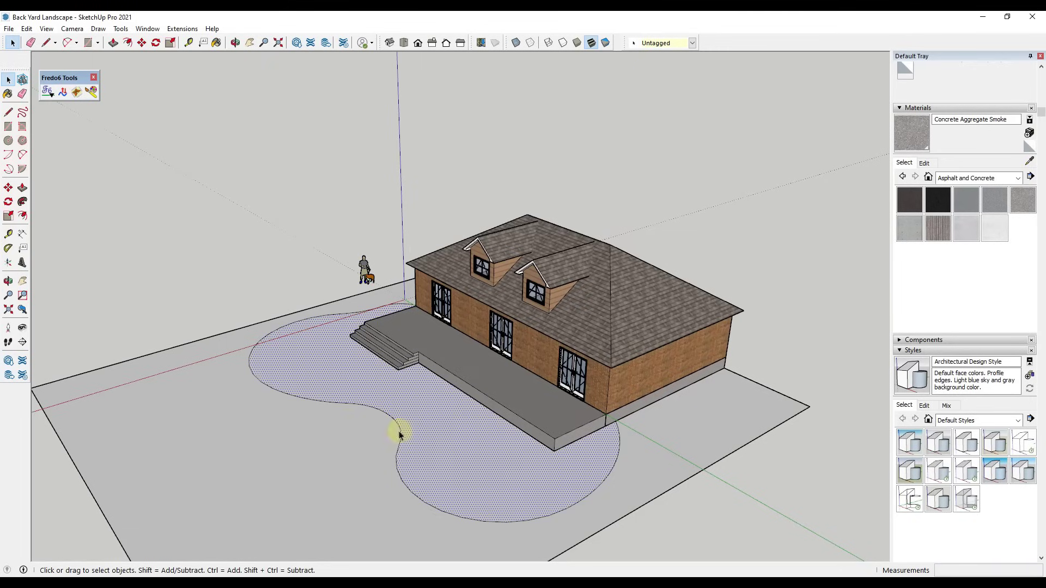
scroll(399, 433, "up", 3)
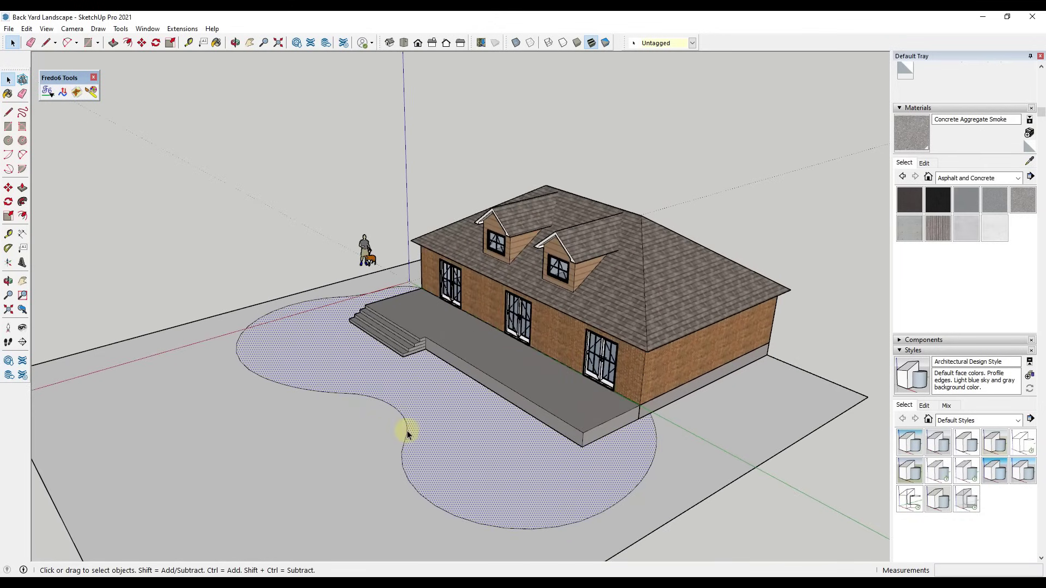
key("f")
left_click(406, 432)
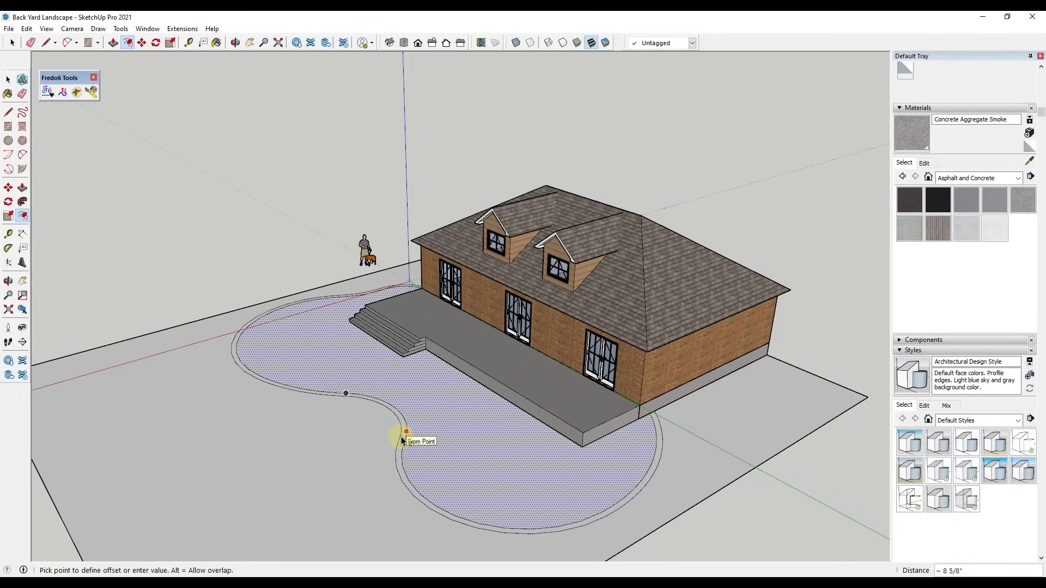
type("4")
key("Return")
key("space")
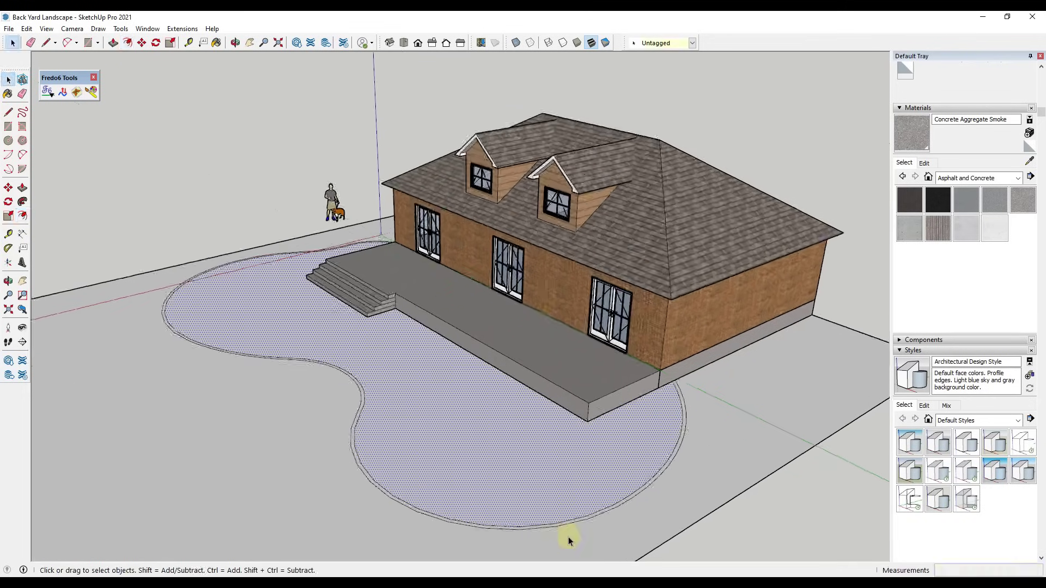
Step: Group the curved ground face around the patio together with its bounding edges
scroll(567, 537, "up", 6)
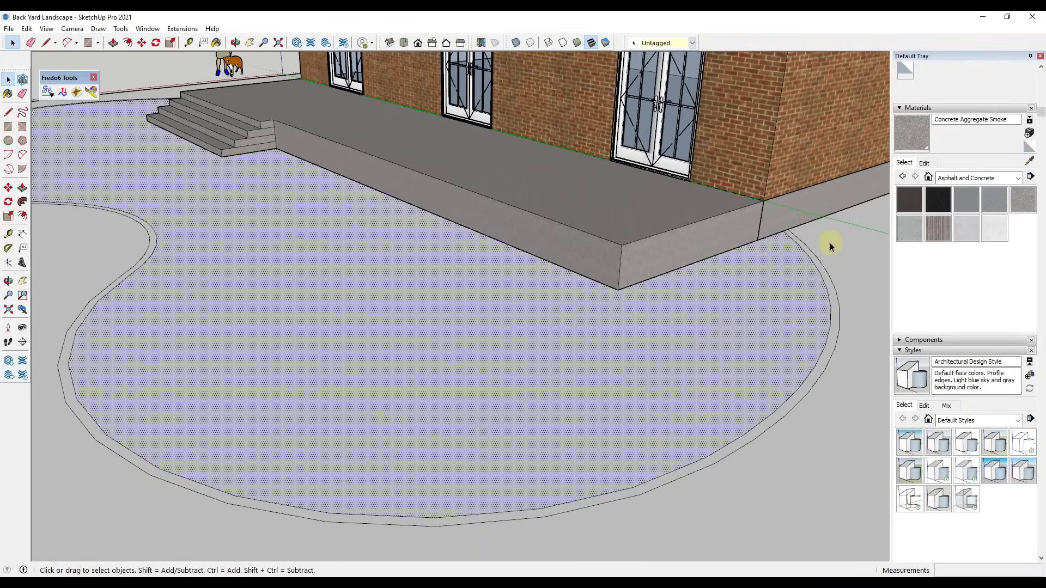
scroll(832, 298, "down", 5)
scroll(542, 304, "down", 2)
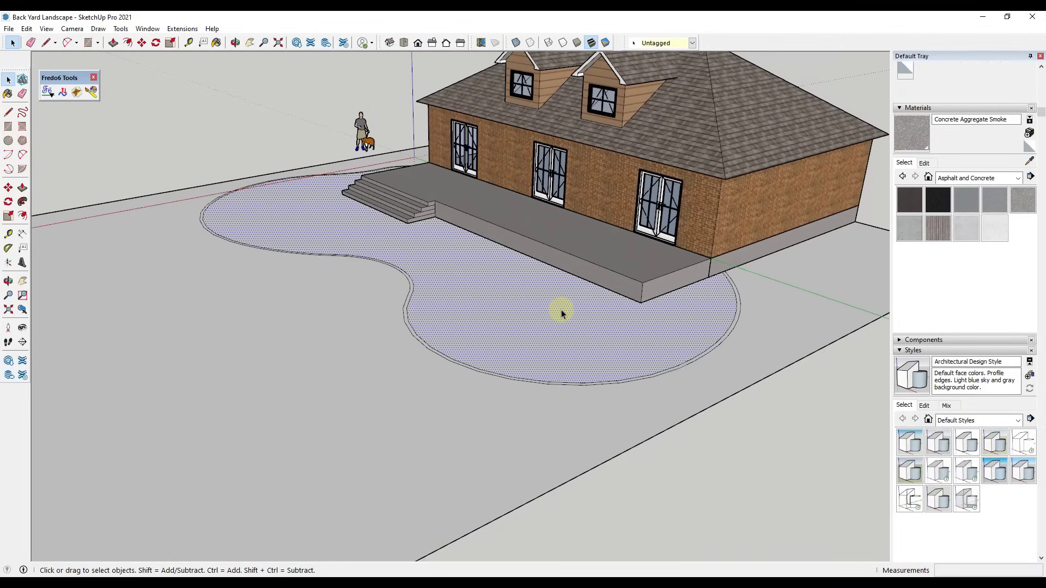
double_click(561, 311)
right_click(561, 310)
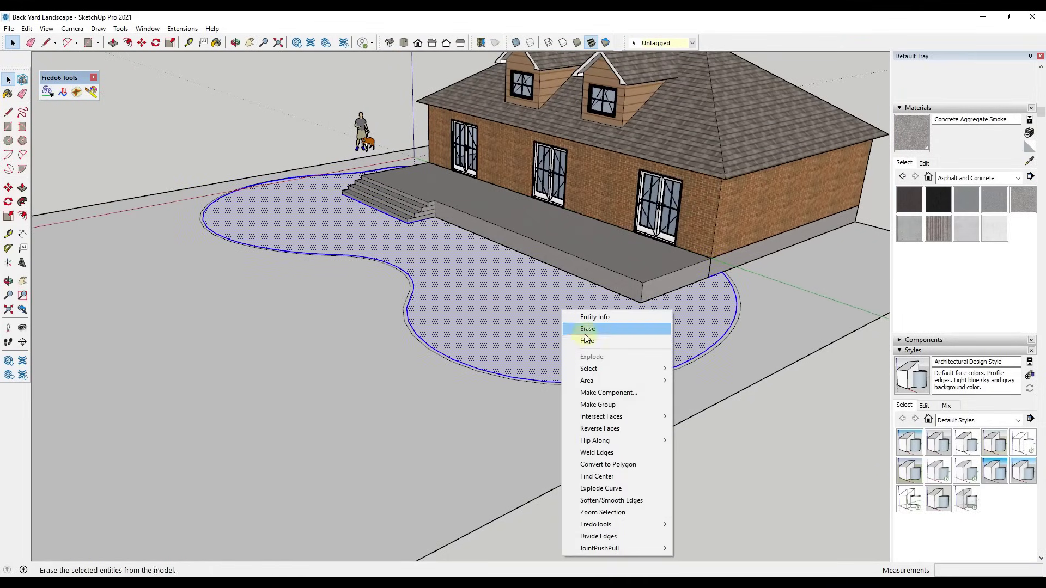
left_click(609, 405)
Step: Group the narrow border strip along the curved area, including its edges
scroll(397, 303, "up", 8)
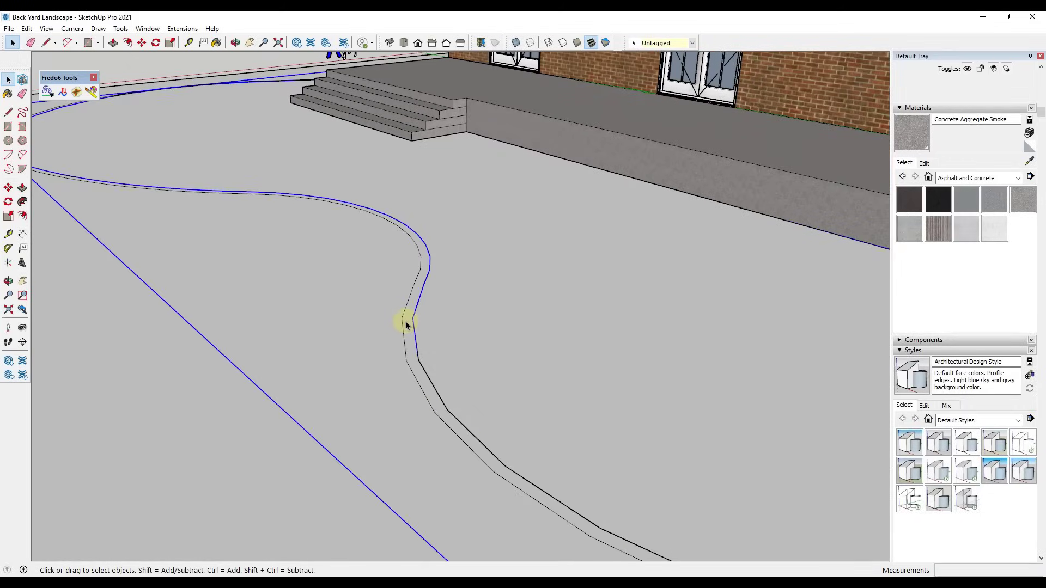
left_click(406, 325)
double_click(406, 324)
right_click(407, 322)
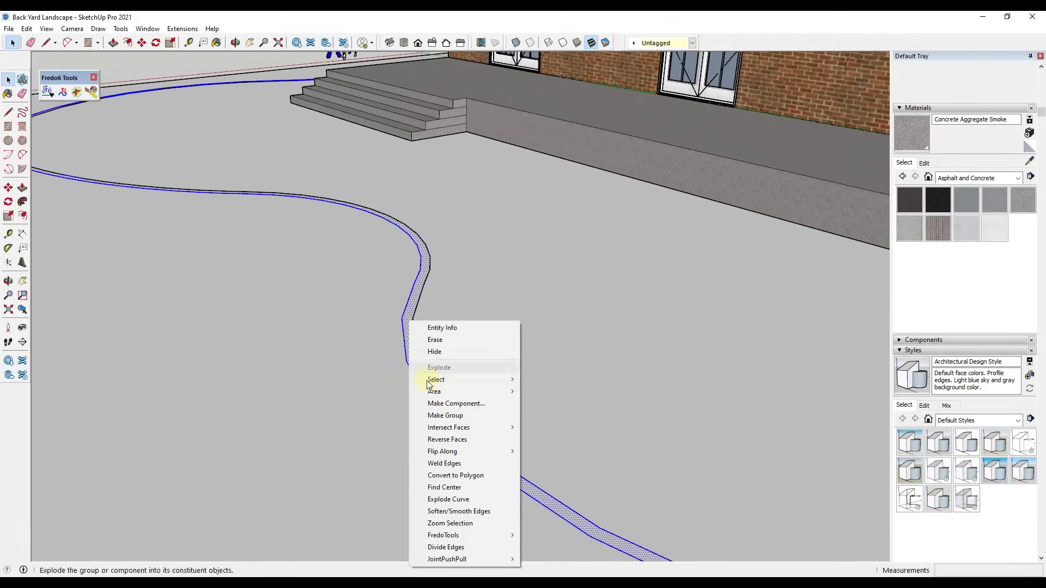
left_click(450, 415)
Step: Paint the curved area around the patio with Pavers Modular Brick from the Landscaping, Fencing and Vegetation materials
scroll(384, 272, "down", 8)
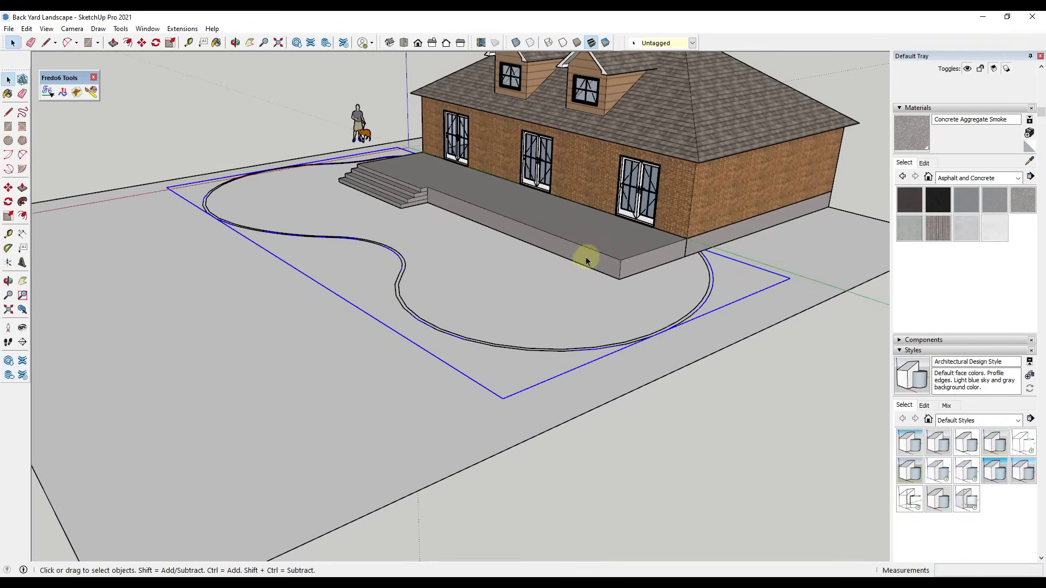
scroll(572, 259, "up", 3)
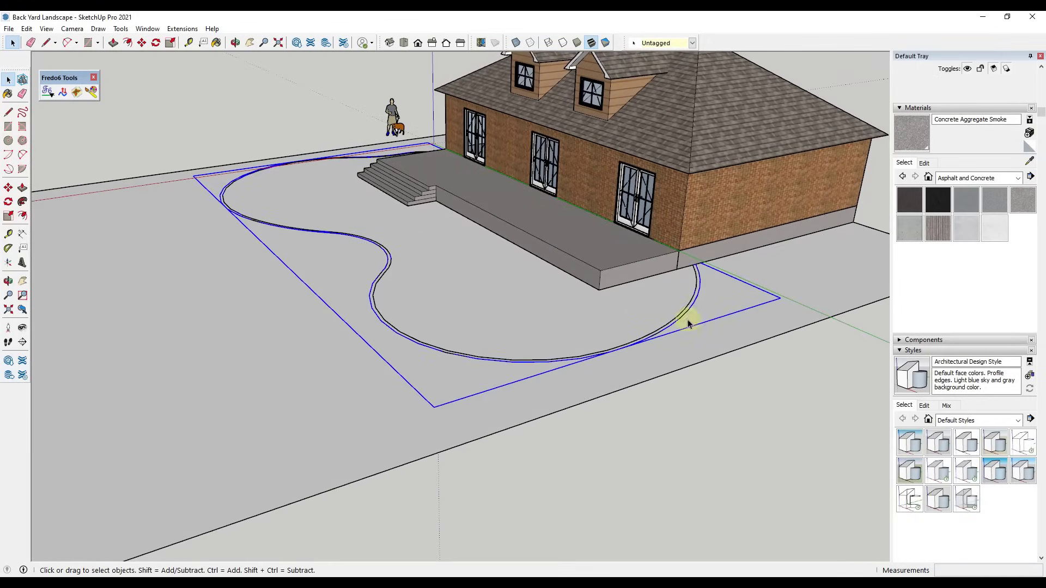
scroll(601, 296, "up", 2)
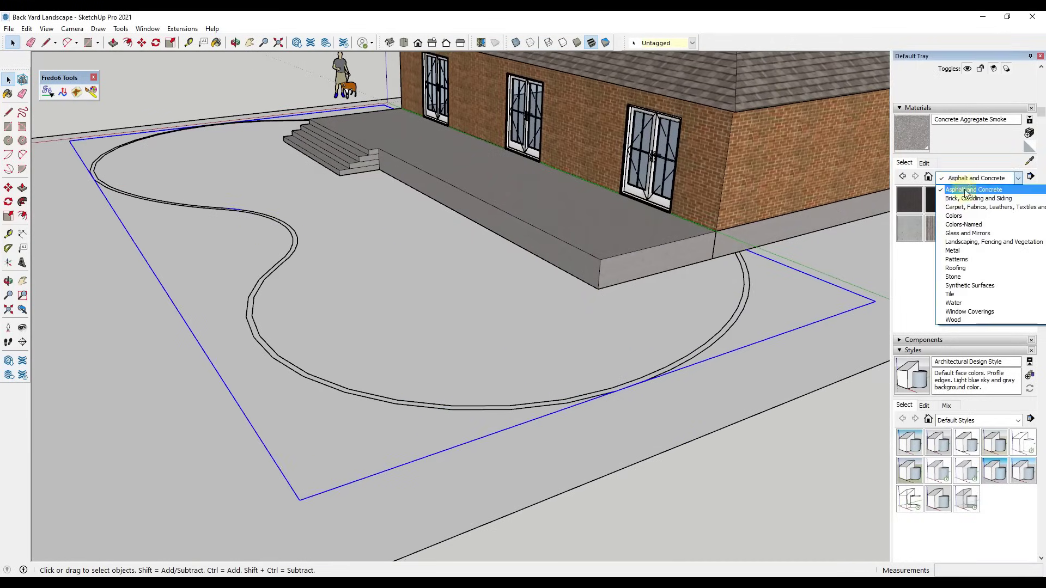
left_click(973, 245)
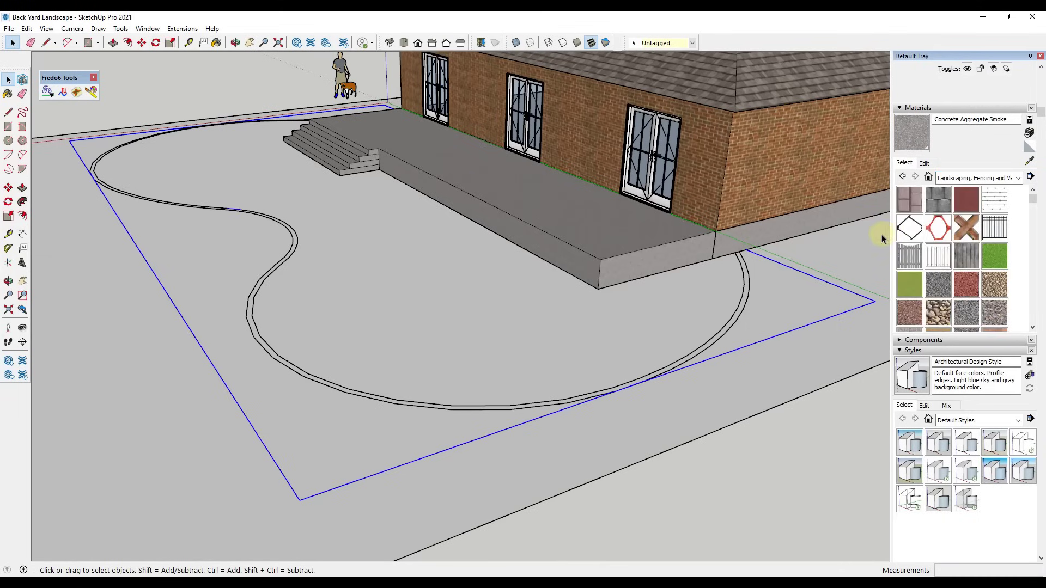
scroll(953, 257, "down", 5)
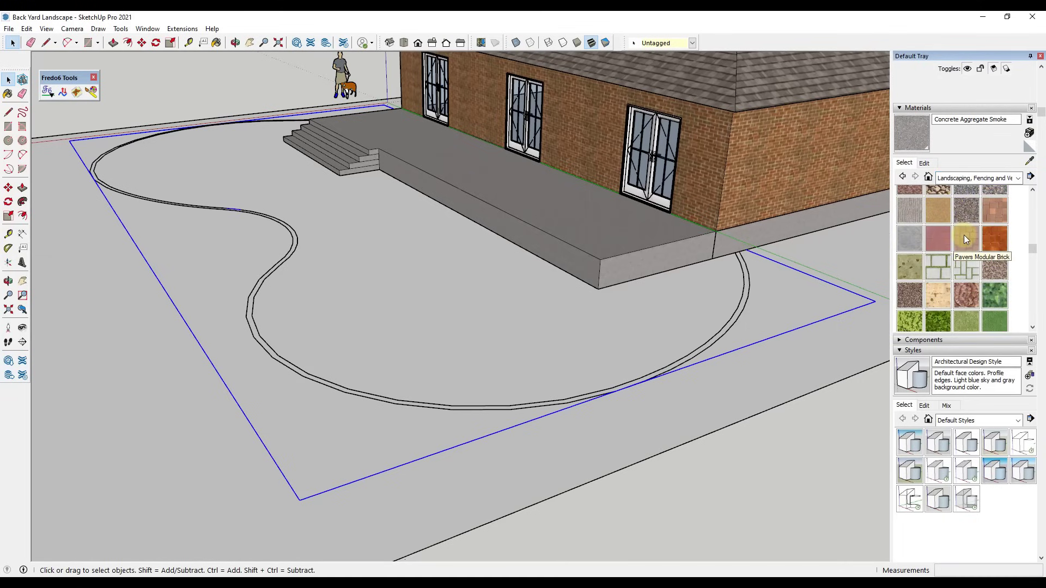
left_click(963, 234)
left_click(417, 311)
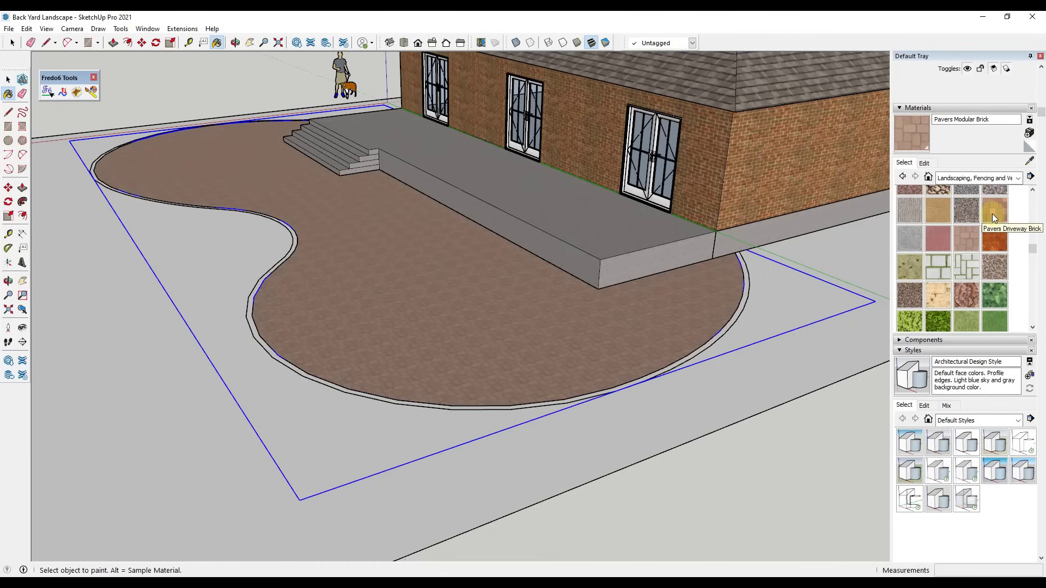
Step: Set the Pavers Modular Brick texture size to 4' by 4'
scroll(501, 294, "down", 2)
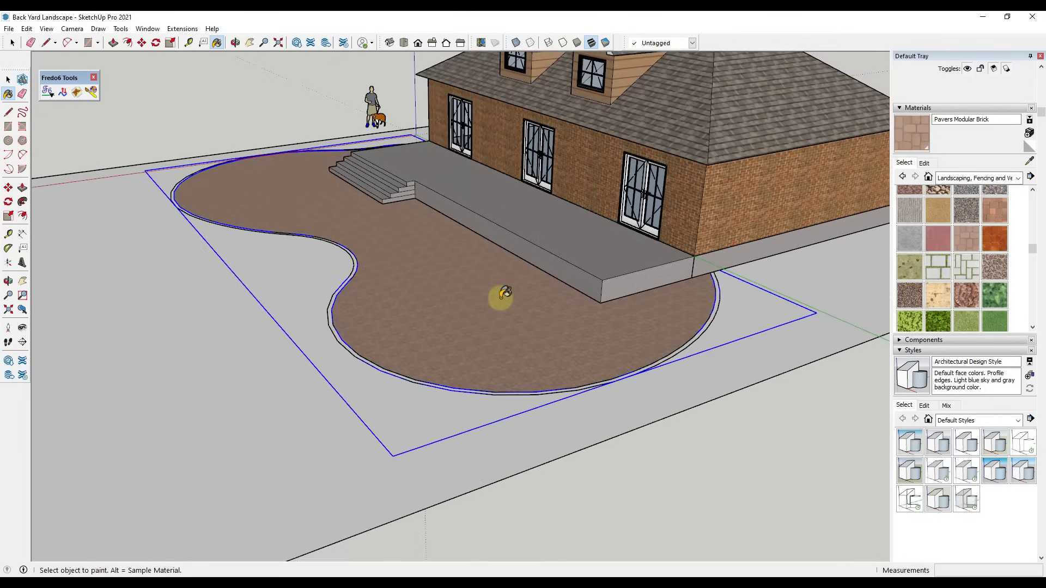
scroll(490, 296, "down", 3)
scroll(465, 305, "up", 3)
key("space")
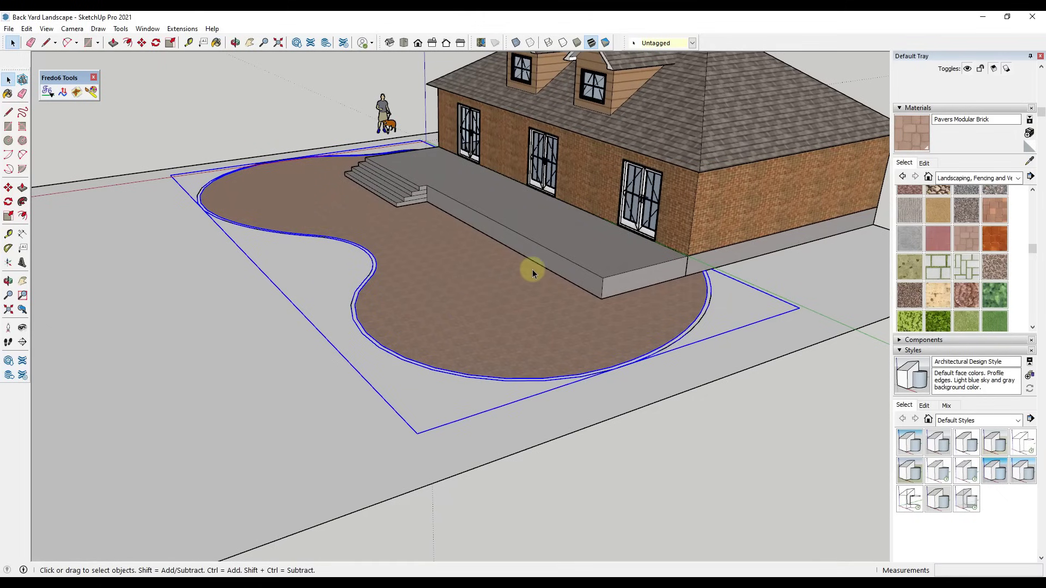
left_click(927, 164)
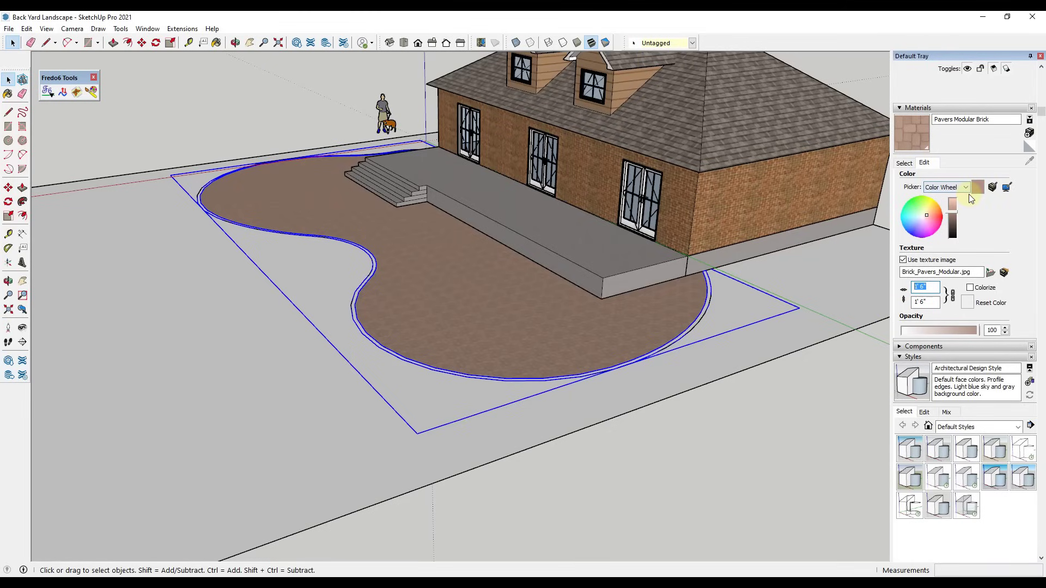
type("4'")
scroll(407, 334, "up", 2)
scroll(434, 271, "down", 2)
scroll(376, 308, "up", 4)
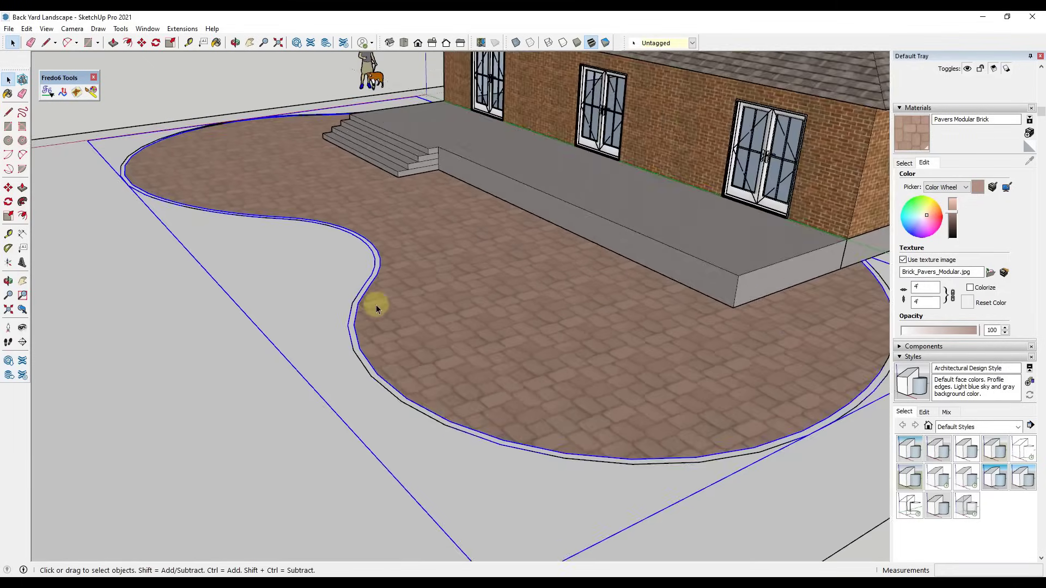
Step: Paint the border strip group with the Asphalt Stamped Brick material
scroll(376, 309, "up", 2)
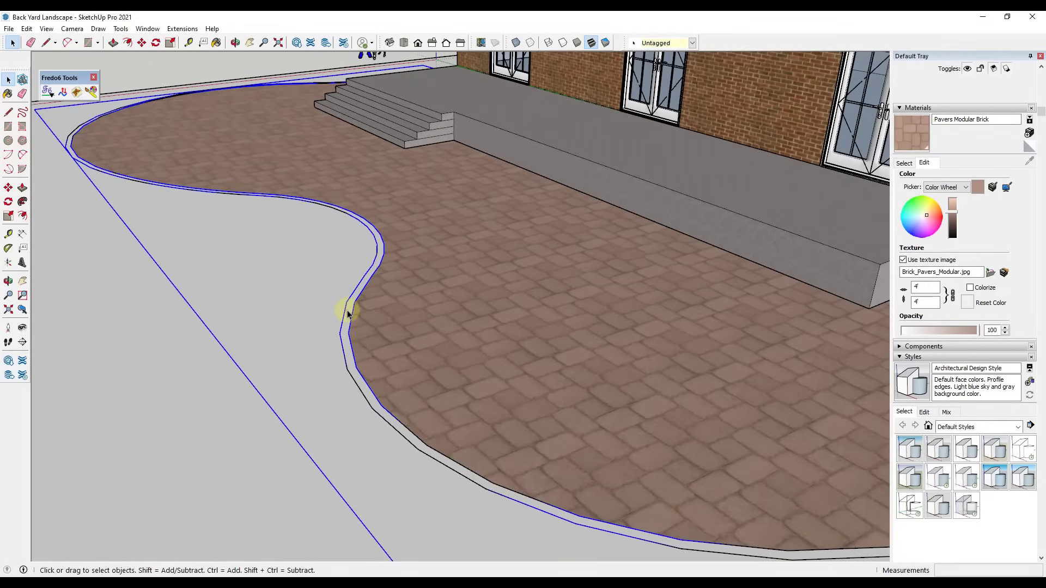
left_click(904, 163)
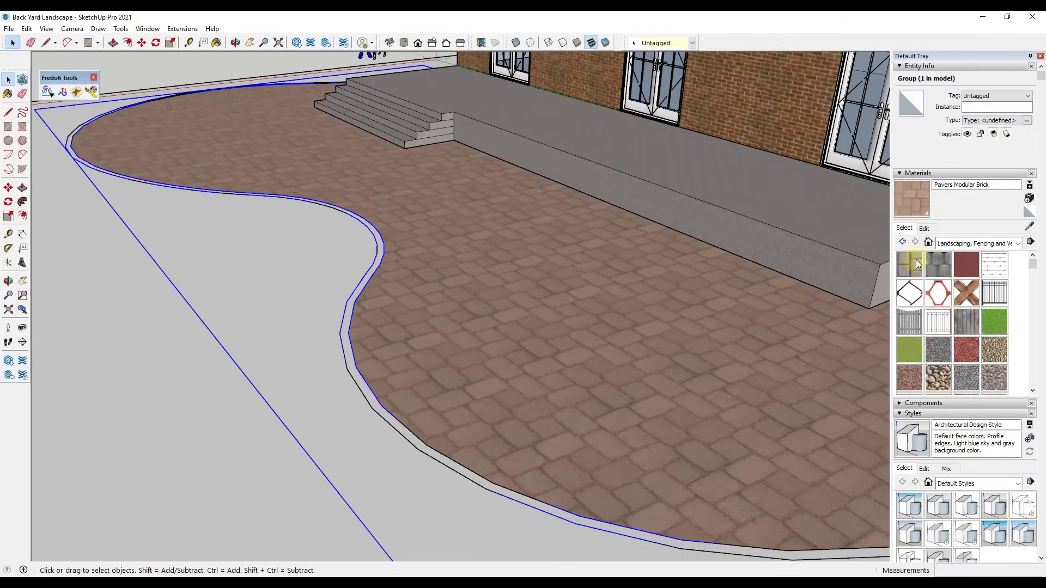
left_click(910, 264)
left_click(351, 328)
scroll(353, 330, "up", 2)
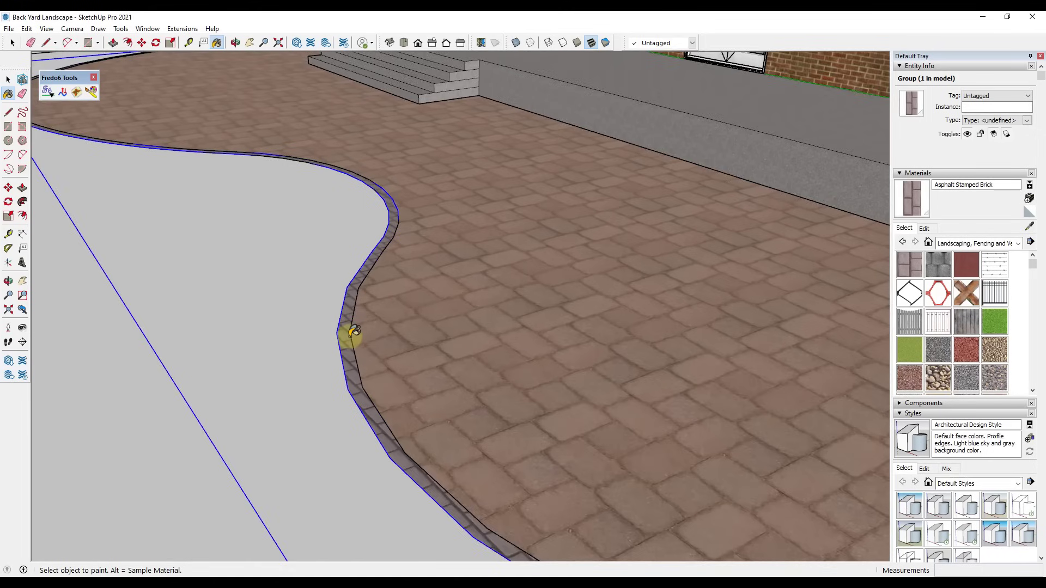
scroll(353, 329, "down", 6)
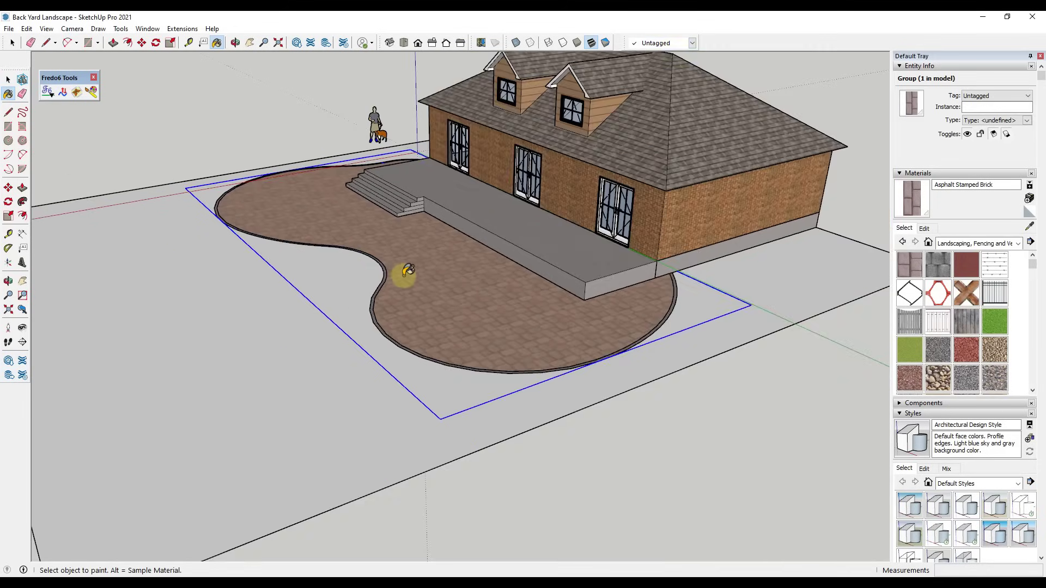
scroll(401, 272, "down", 3)
middle_click_drag(401, 273, 430, 289)
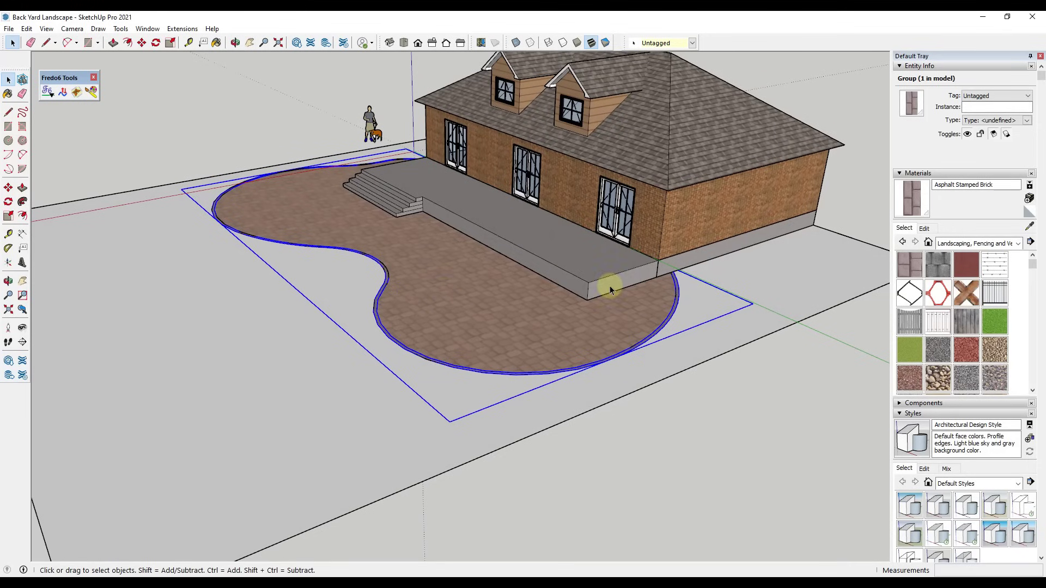
Step: Draw a wavy line of connected 2 Point Arcs across the yard's outer corner, from the edge opposite the house to the adjacent side edge
scroll(699, 281, "down", 6)
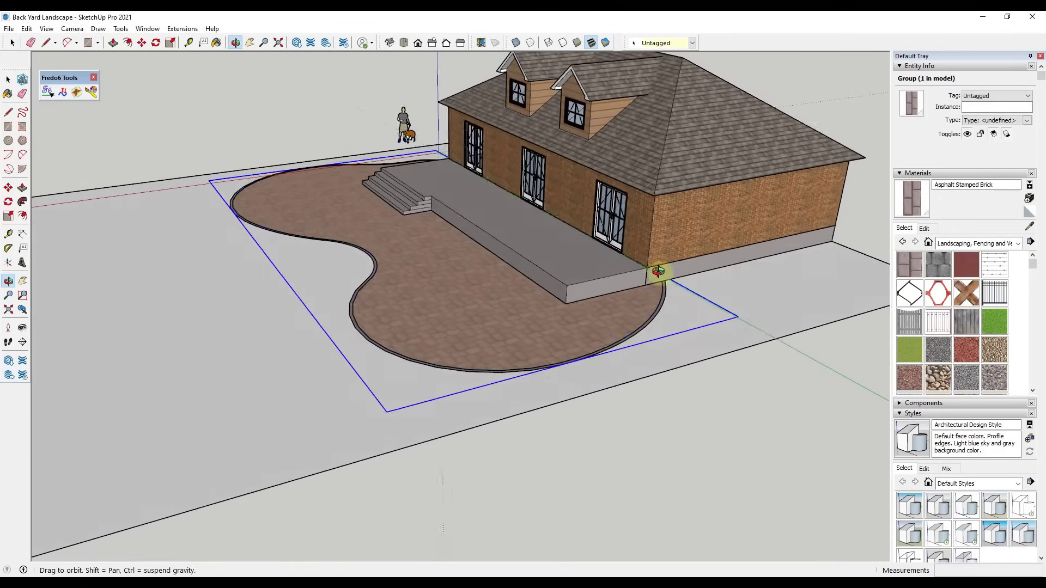
middle_click_drag(541, 299, 402, 327)
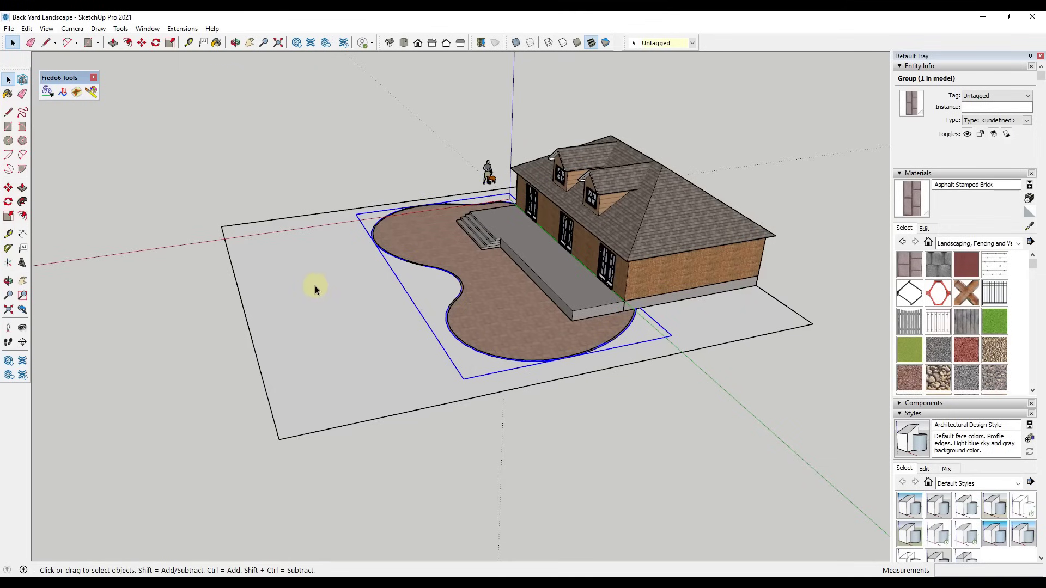
key("a")
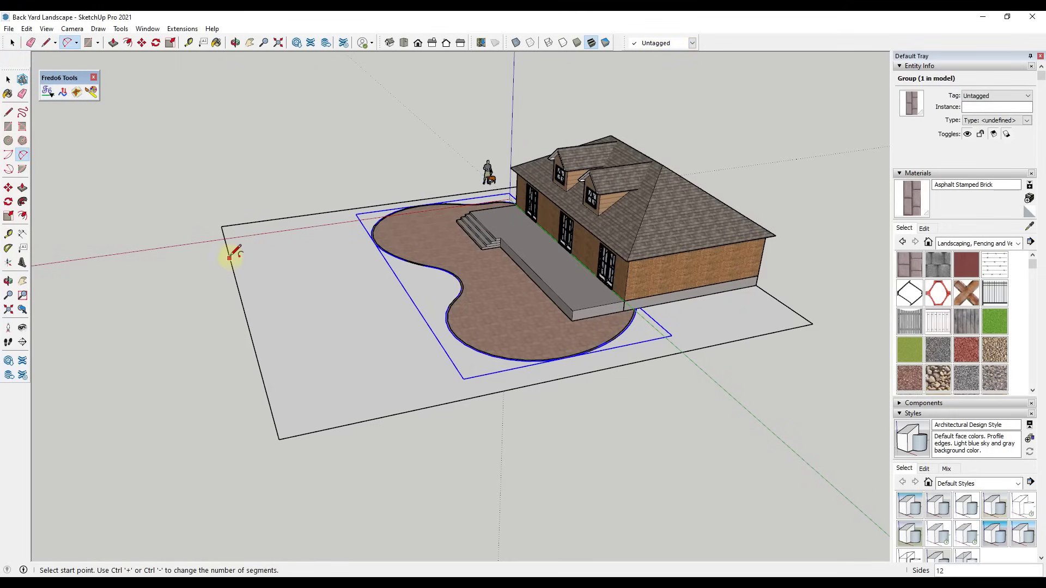
left_click(227, 252)
left_click(290, 272)
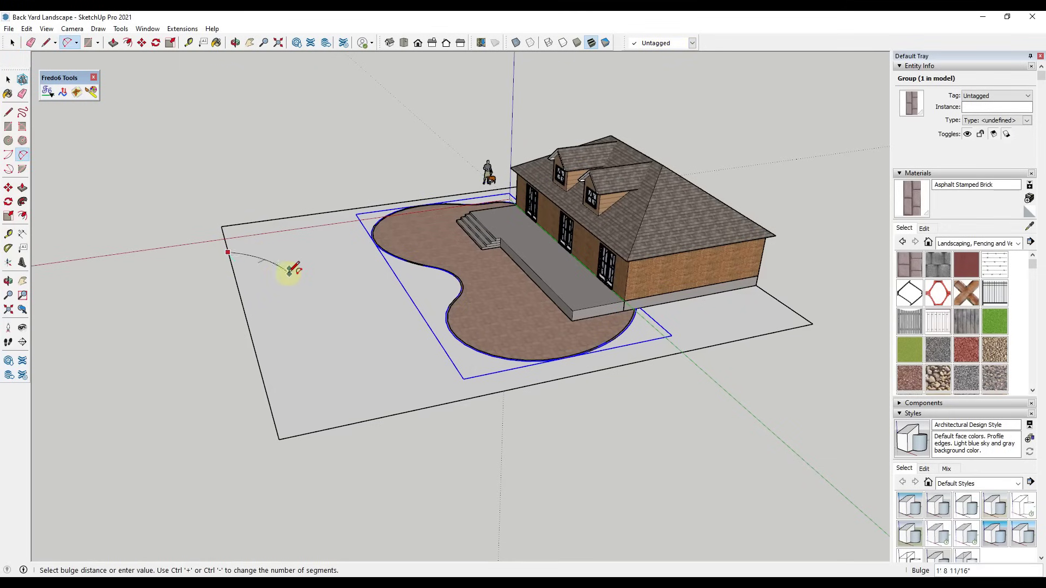
left_click(343, 319)
key("space")
scroll(304, 205, "up", 3)
scroll(215, 210, "down", 2)
scroll(168, 220, "up", 3)
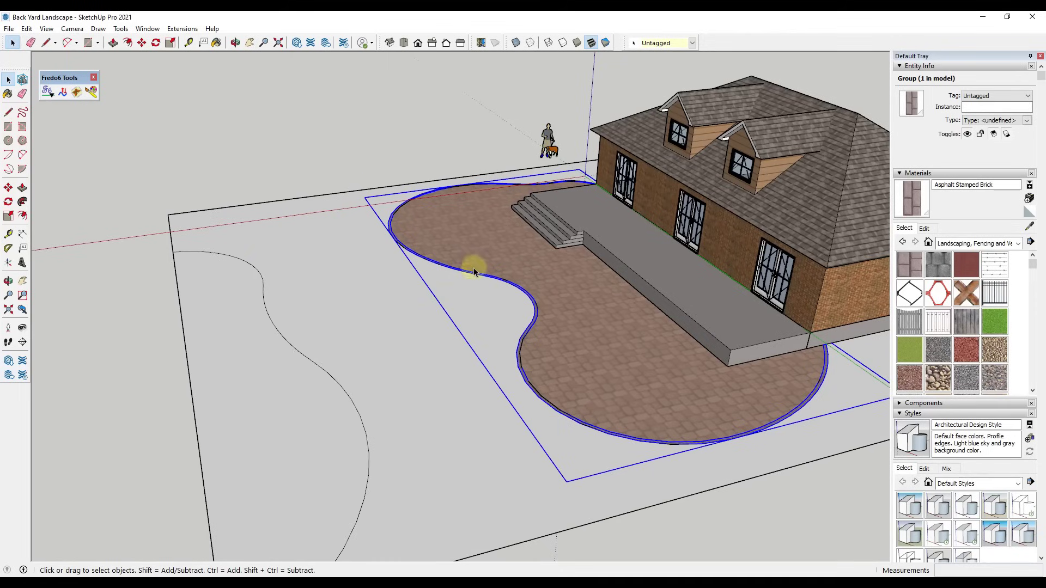
scroll(474, 271, "down", 3)
mouse_move(446, 273)
middle_mouse_down()
mouse_move(450, 233)
mouse_move(403, 368)
middle_mouse_up()
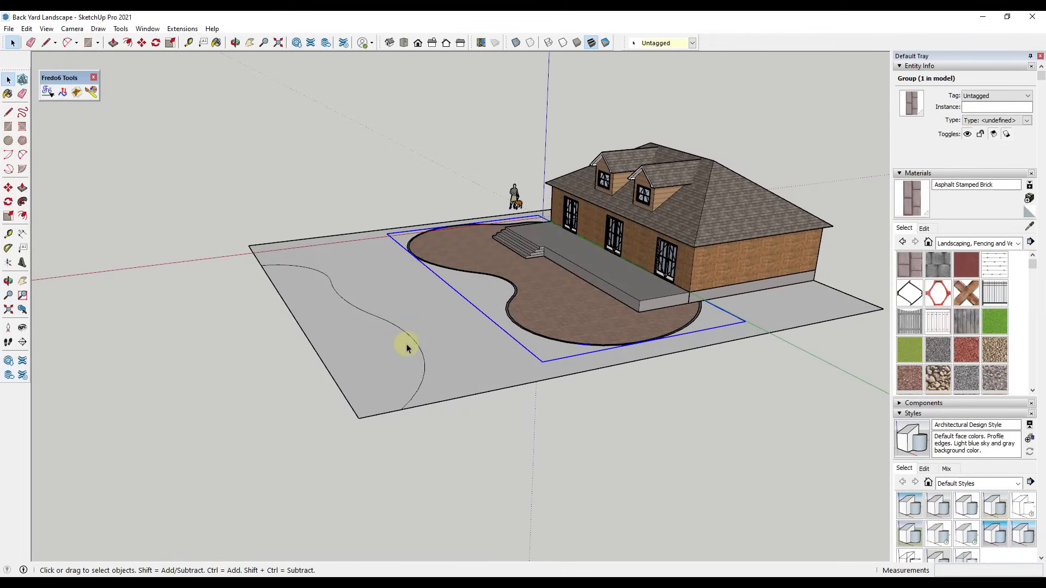
Step: Offset the outline of the wavy corner area 4" inward to form a border strip
scroll(408, 348, "up", 2)
left_click(444, 345)
key("f")
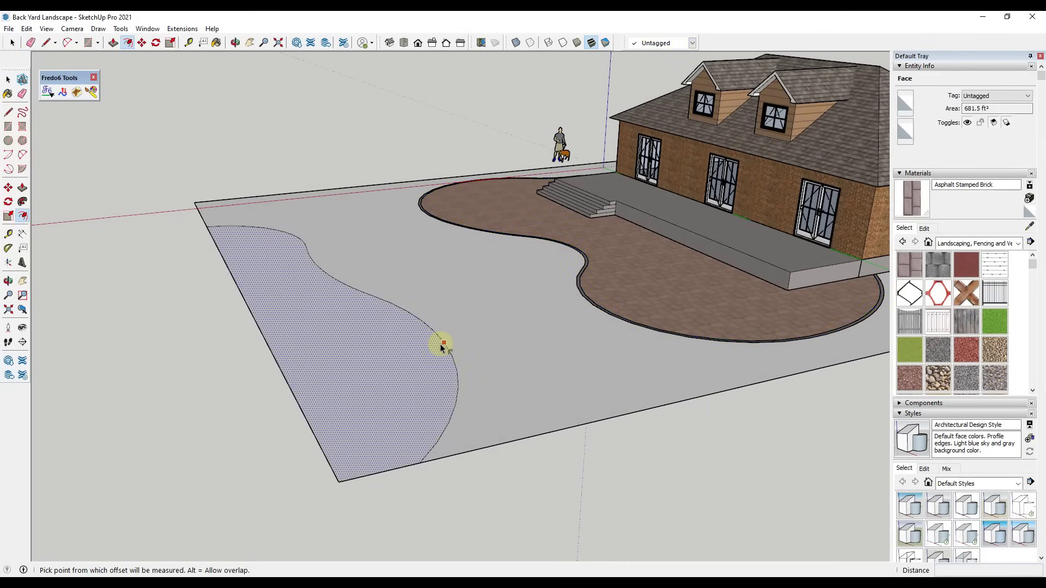
left_click(444, 345)
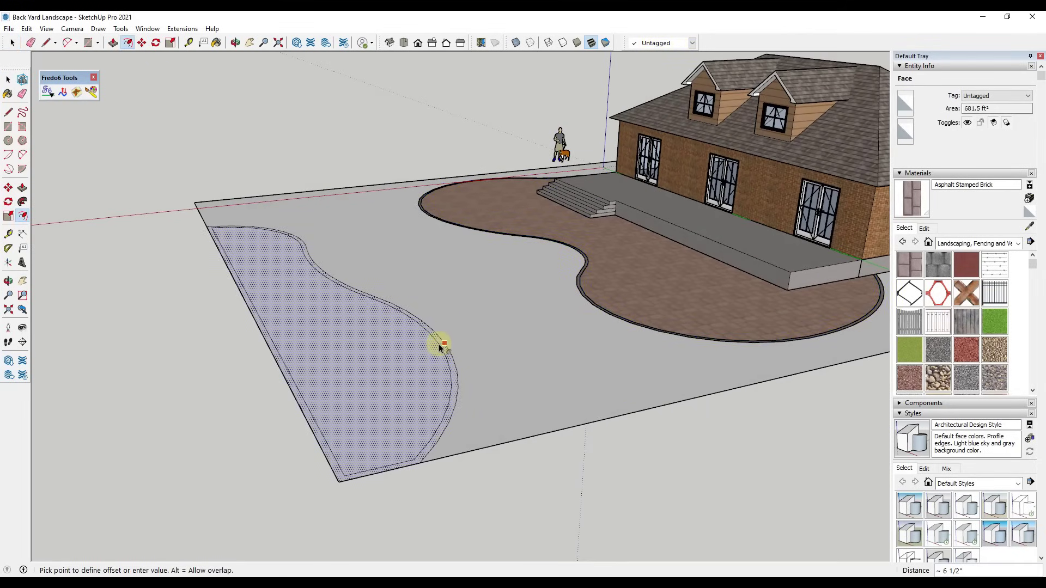
key("Return")
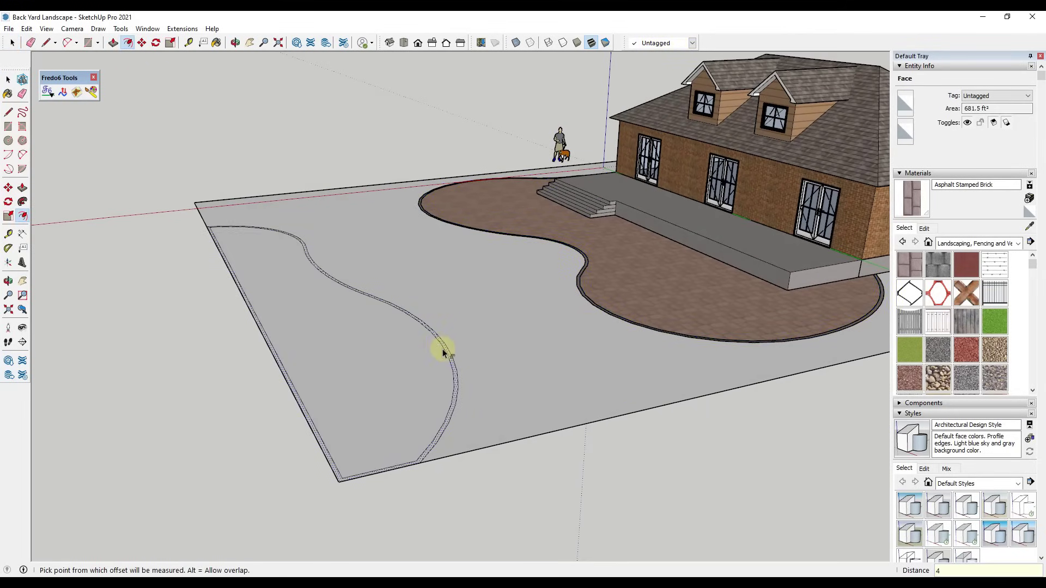
Step: Close off the near end of the curved strip with a short line and erase the offset edges running along the yard's straight edges
scroll(402, 467, "up", 5)
key("space")
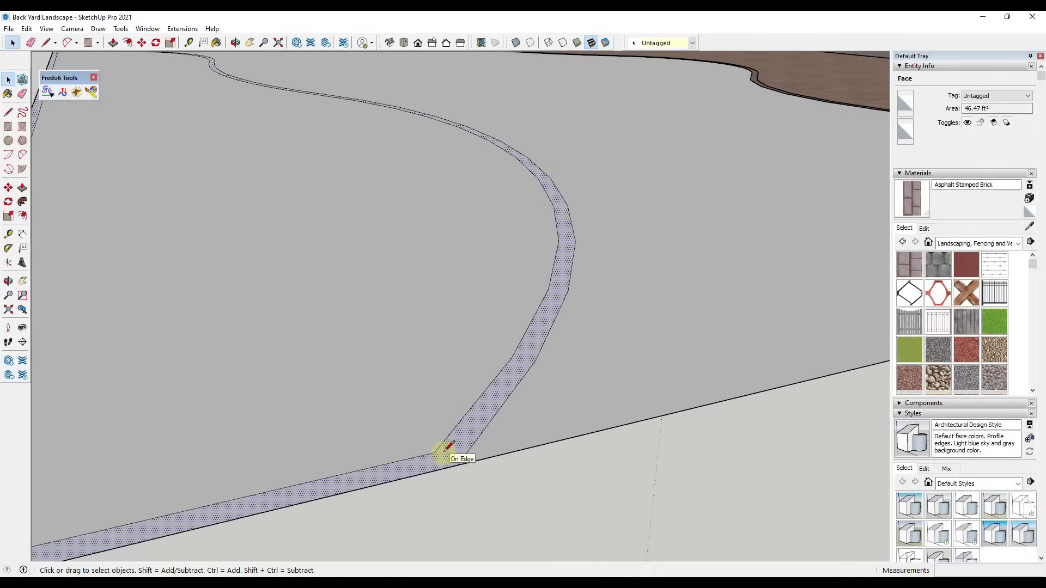
key("l")
left_click(434, 452)
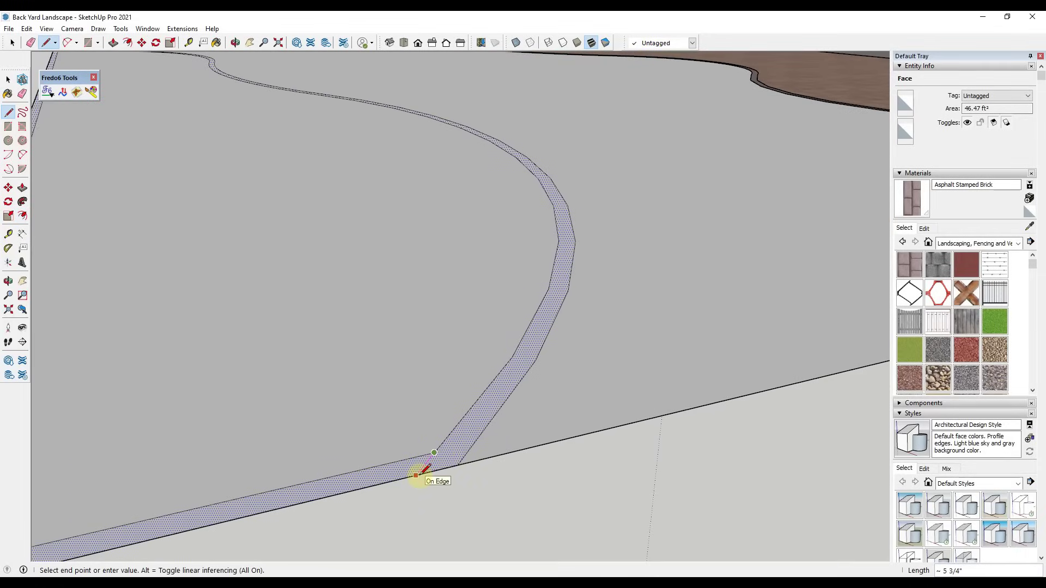
left_click(416, 476)
key("e")
mouse_move(406, 470)
left_mouse_down()
mouse_move(383, 465)
mouse_move(392, 463)
left_mouse_up()
scroll(401, 389, "down", 5)
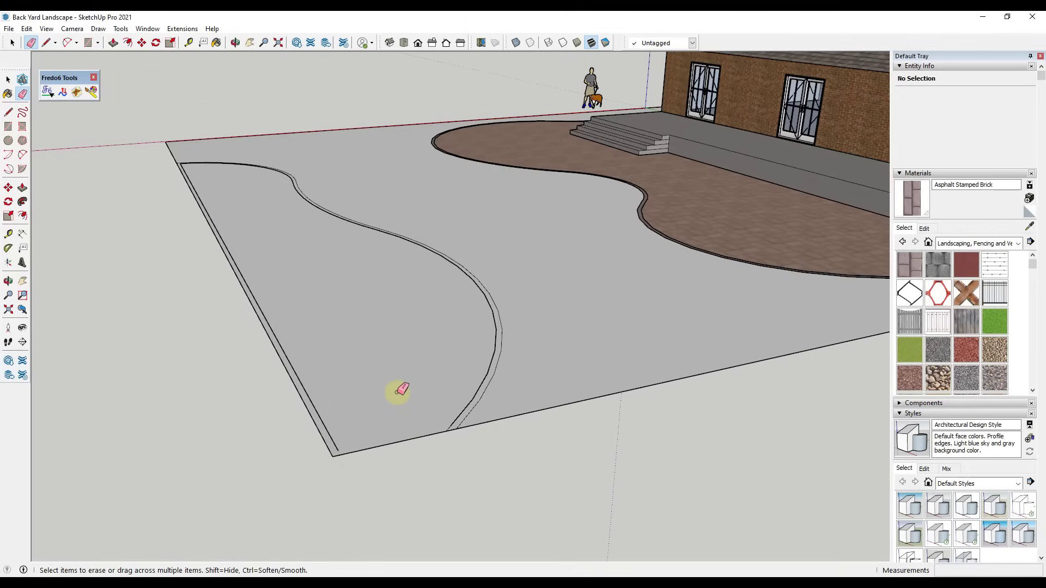
left_click(313, 404)
Step: Extend the inner curve with a short line to the yard's outer edge, closing the far end of the border strip
scroll(196, 177, "up", 5)
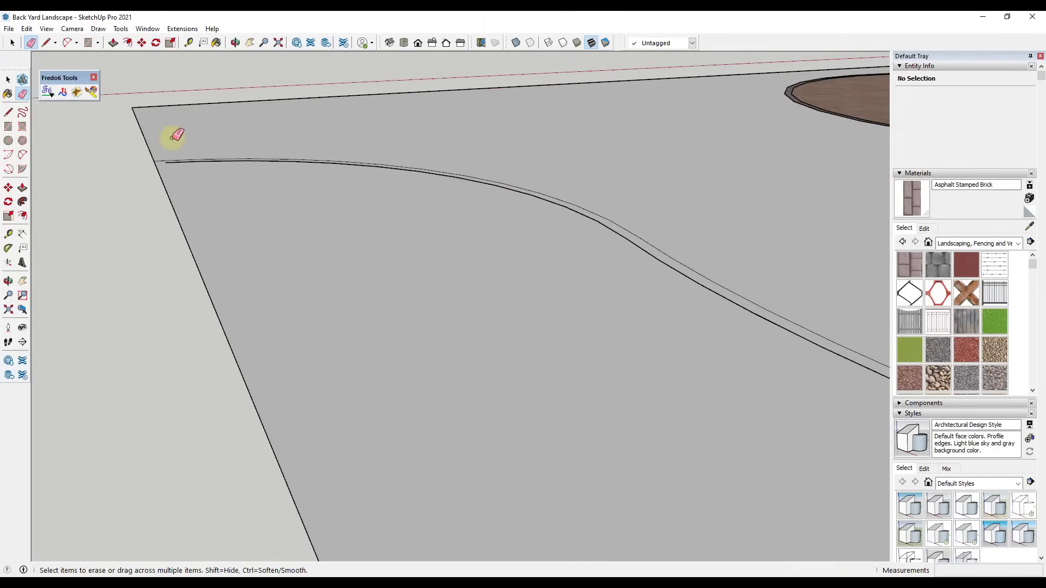
middle_click_drag(159, 140, 186, 194)
key("l")
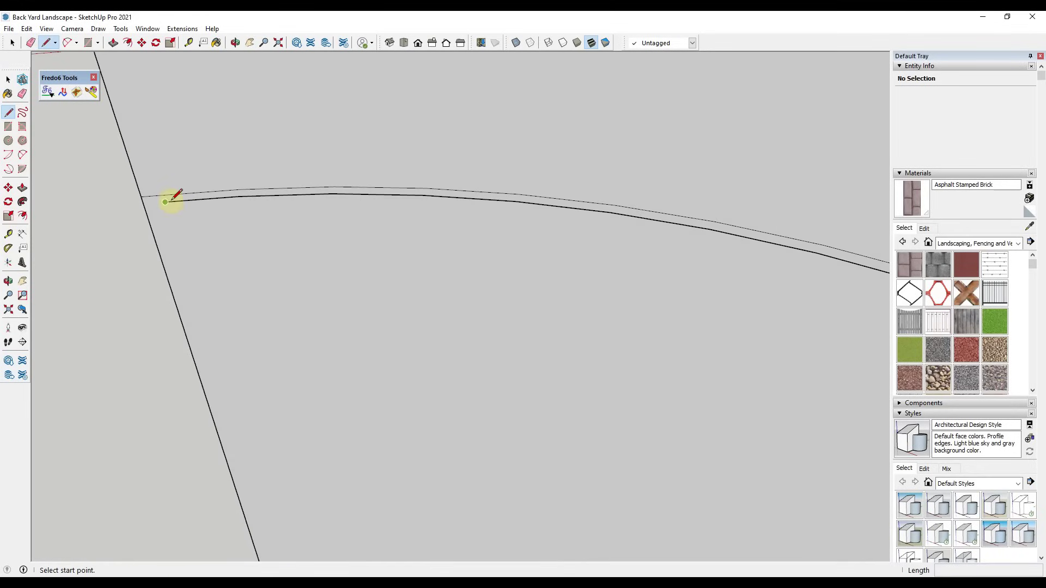
left_click(166, 202)
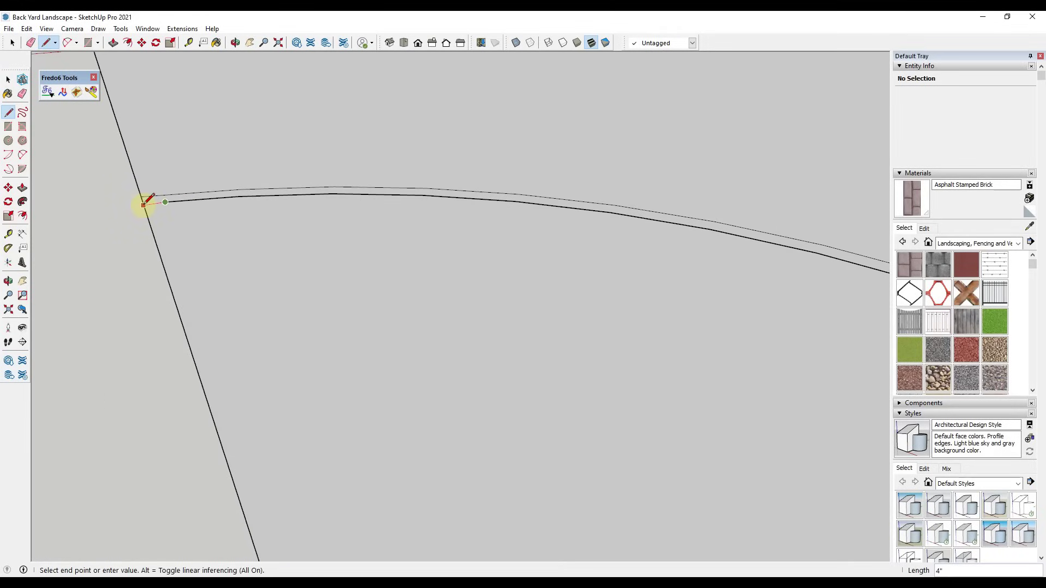
left_click(142, 197)
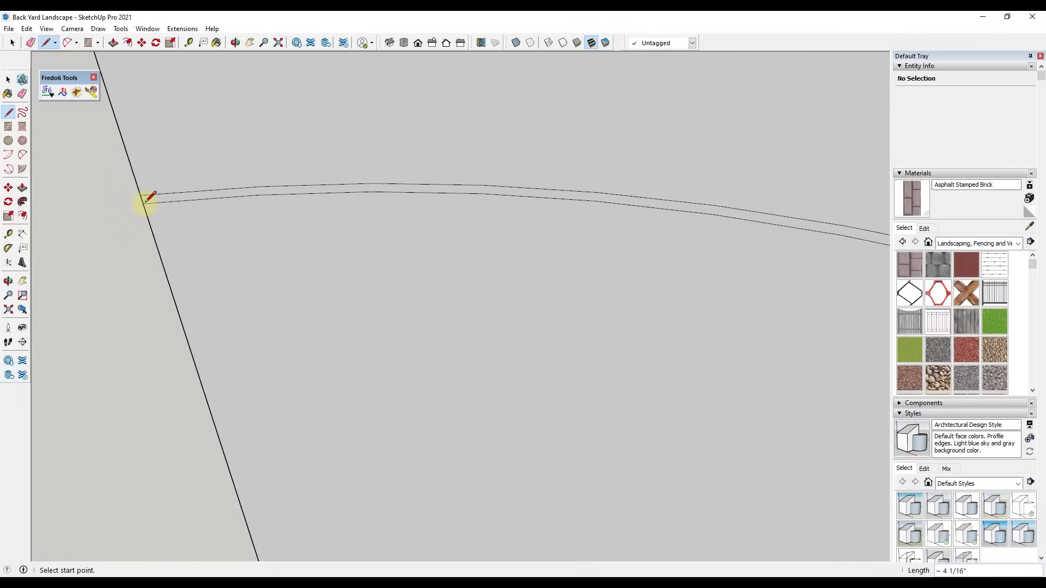
key("space")
Step: Group the curved border strip with its edges and paint the group with Pavers Modular Brick
middle_click_drag(145, 201, 206, 175)
scroll(591, 383, "down", 5)
scroll(532, 406, "up", 6)
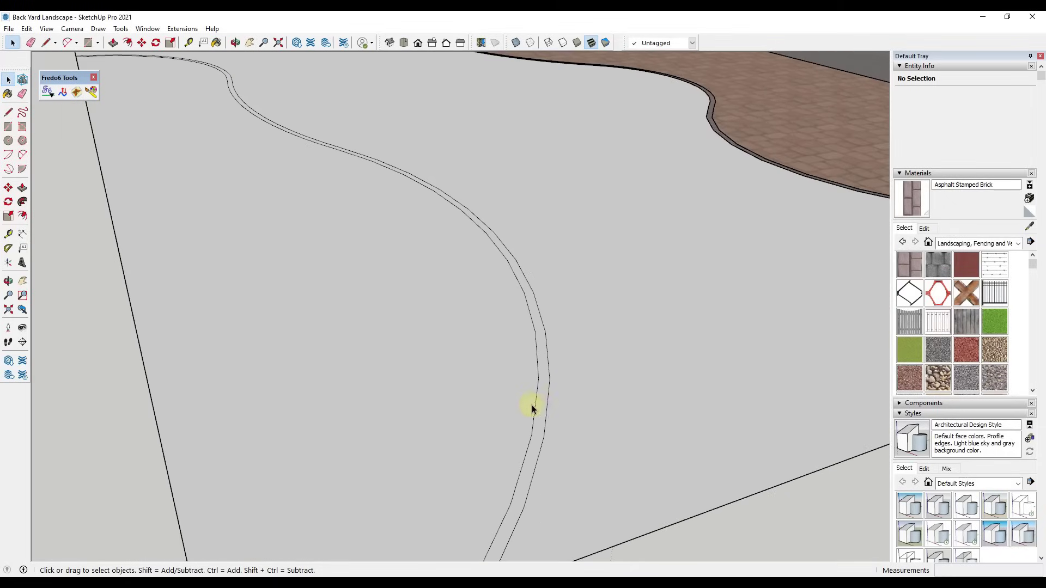
right_click(541, 405)
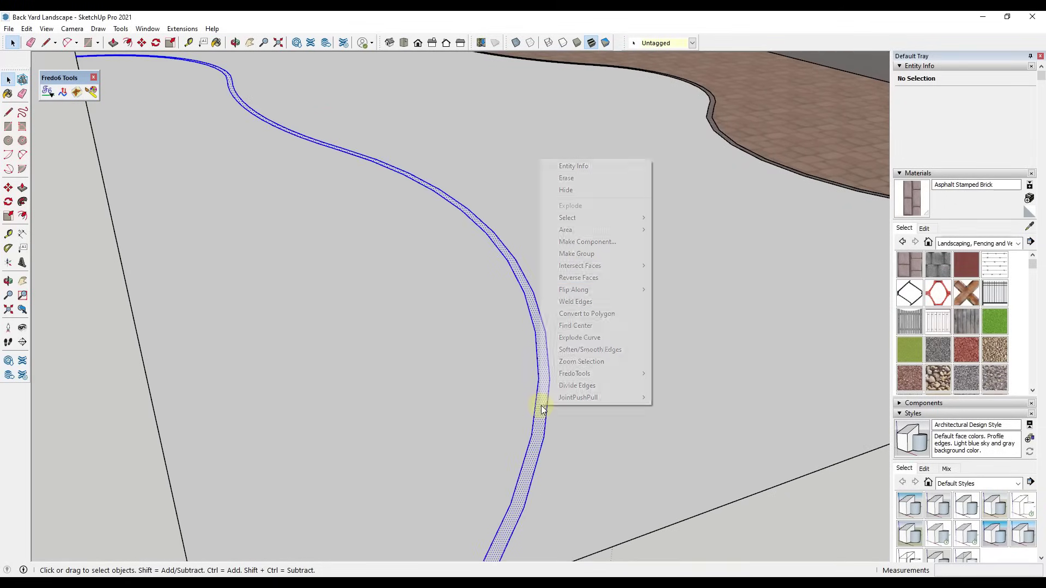
left_click(576, 253)
scroll(665, 227, "down", 5)
scroll(761, 180, "up", 6)
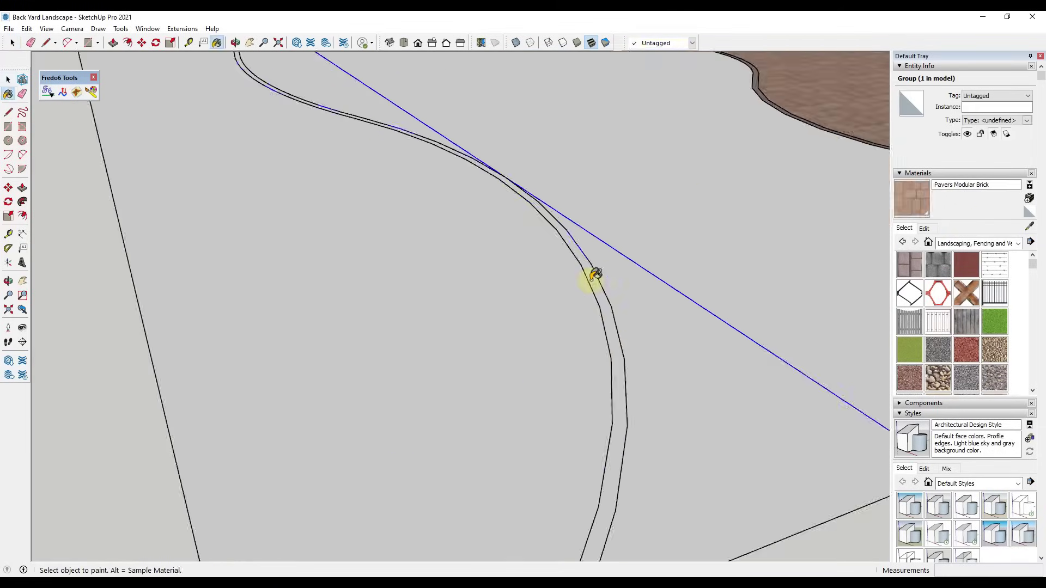
scroll(592, 275, "down", 6)
Step: Paint the corner bed behind the curved border with the Groundcover Wood Mix material
double_click(485, 256)
scroll(928, 342, "down", 3)
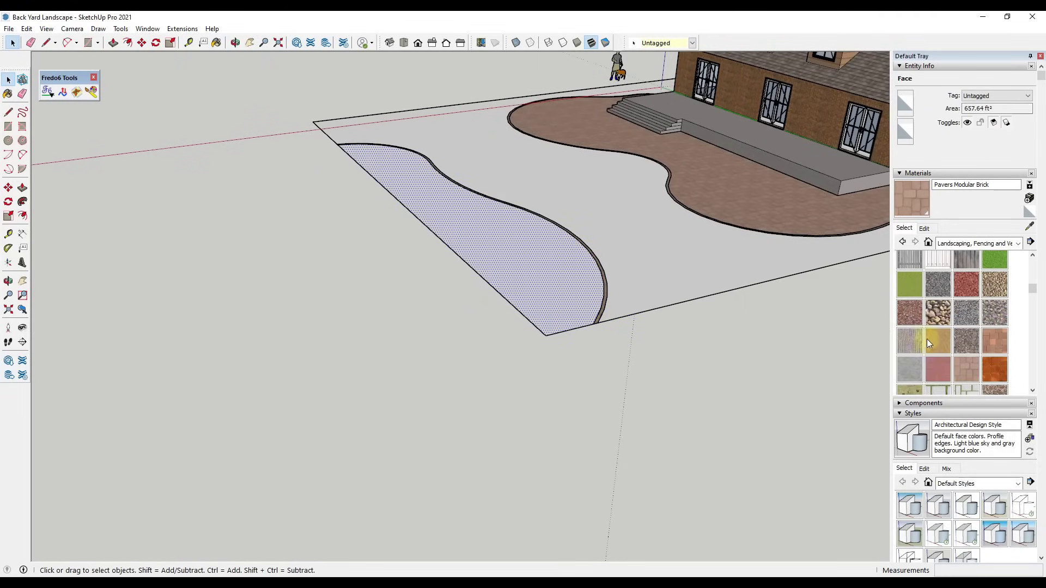
scroll(914, 314, "down", 3)
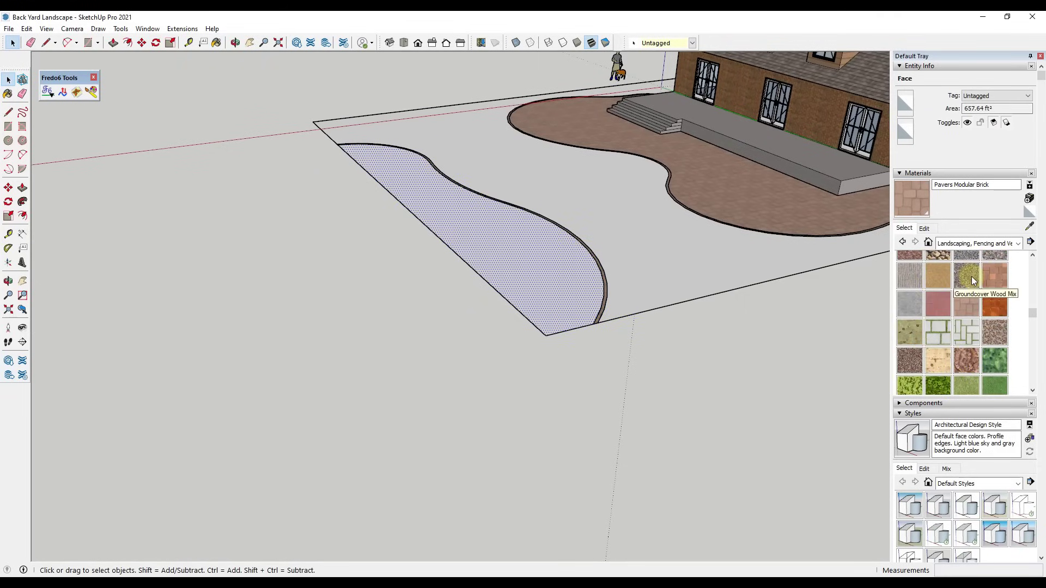
scroll(968, 281, "up", 3)
left_click(971, 343)
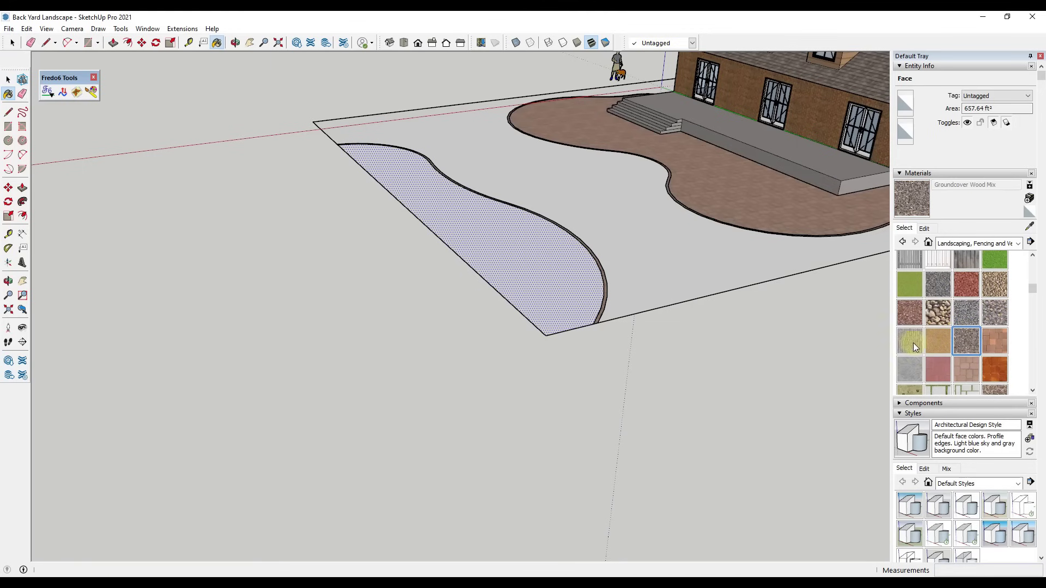
left_click(535, 262)
scroll(504, 345, "up", 6)
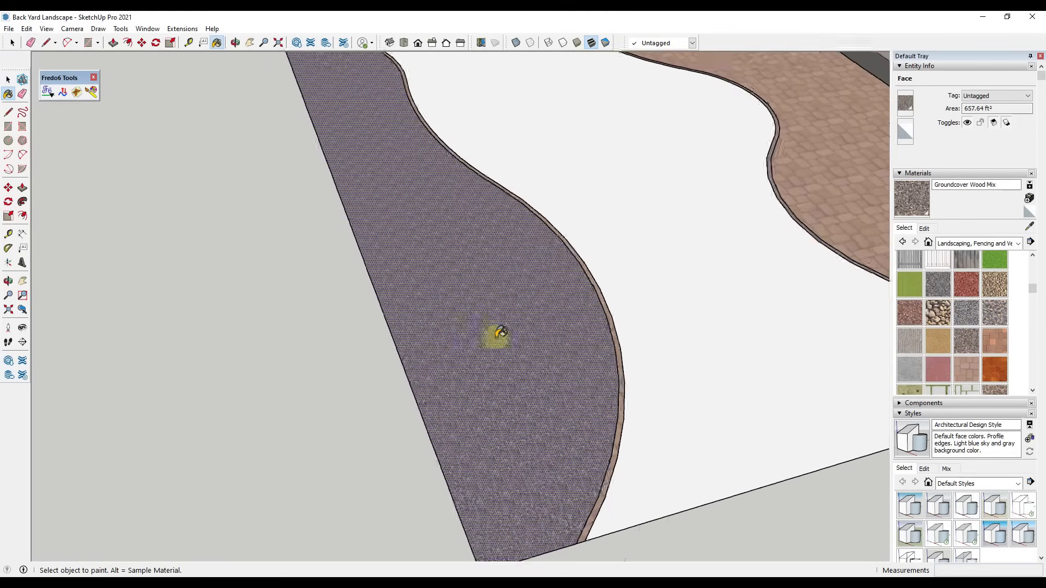
key("space")
Step: Set the Groundcover Wood Mix texture size to 4' by 4'
scroll(544, 308, "down", 6)
middle_click_drag(450, 312, 523, 272)
left_click(924, 229)
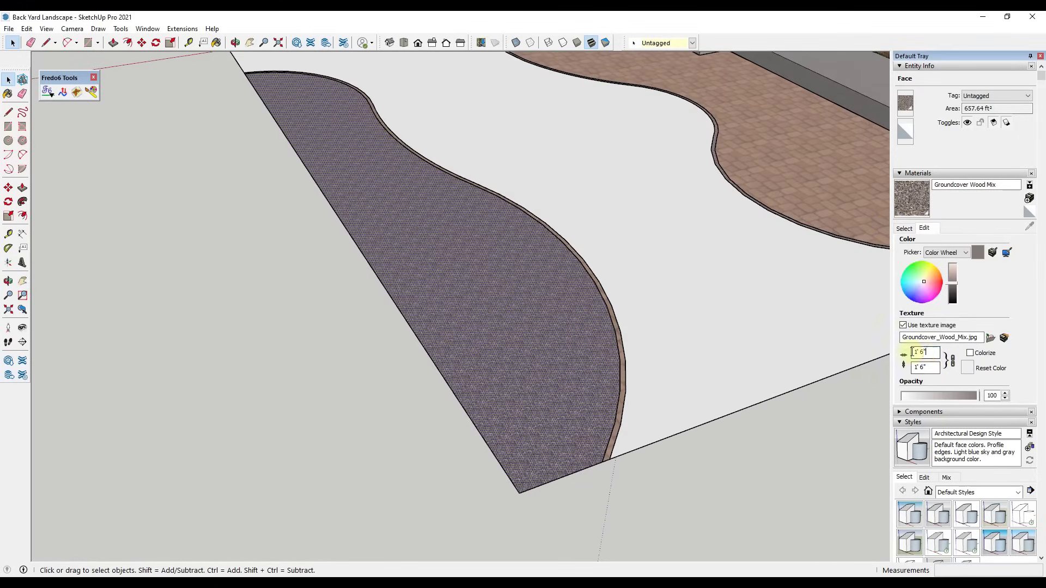
double_click(924, 353)
type("4'")
key("Return")
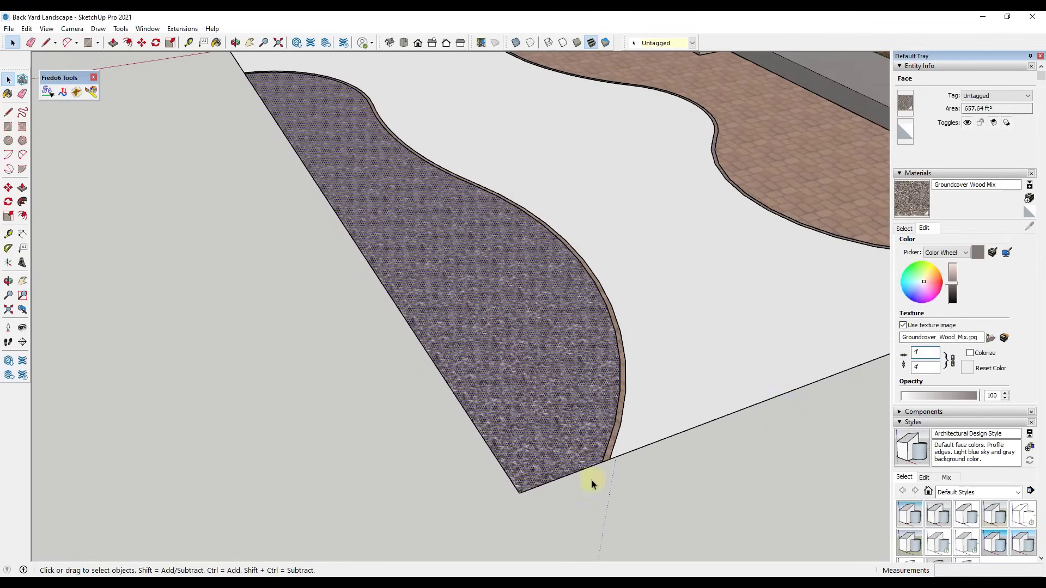
Step: Select the wood mix bed face with its bounding edges and make them a group
middle_click_drag(460, 297, 584, 233)
double_click(583, 233)
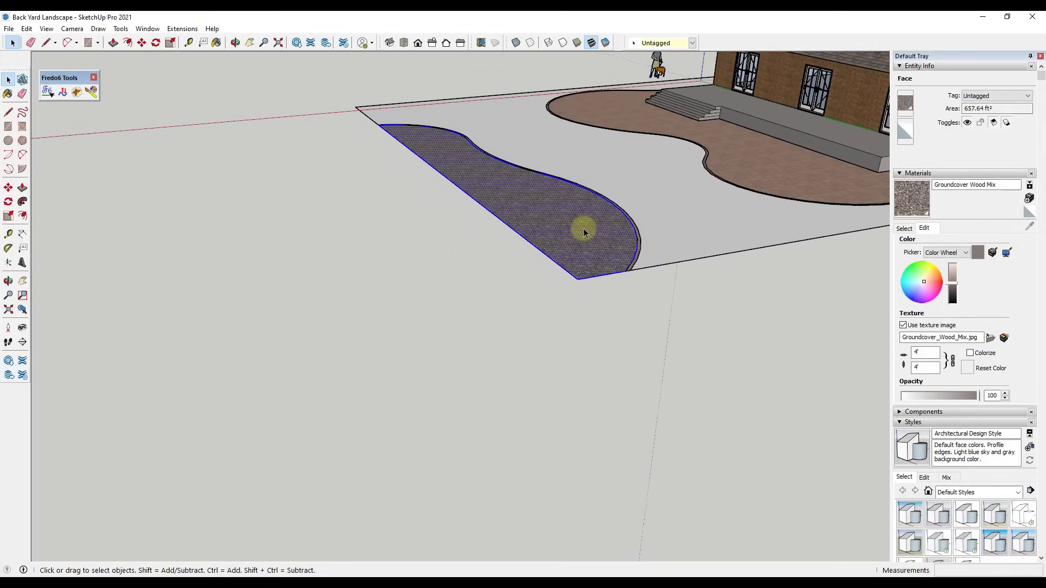
right_click(587, 233)
left_click(621, 324)
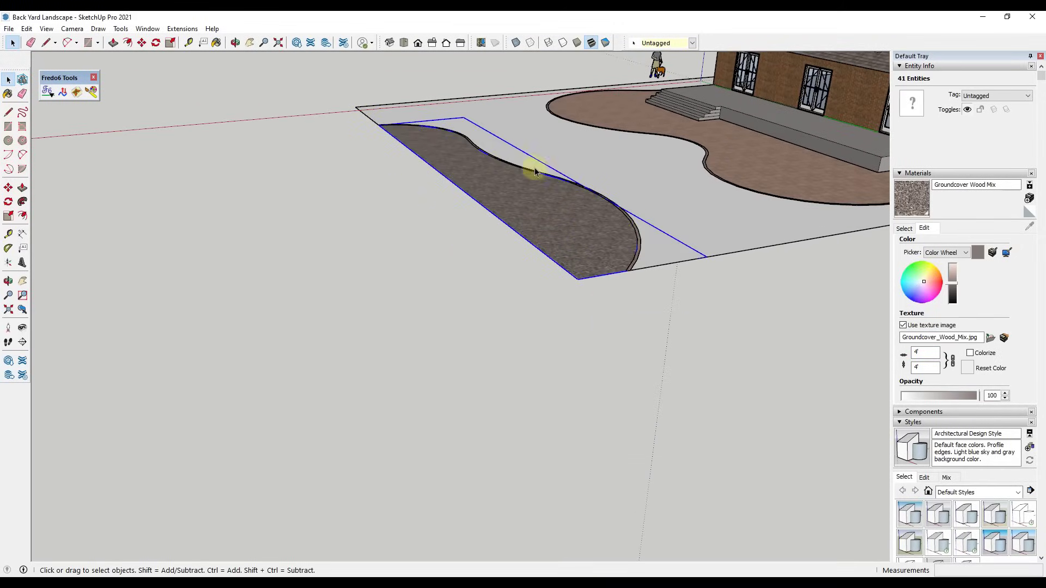
Step: Draw a rectangle about 24' by 8' from the yard's outer corner beyond the curved bed
middle_click_drag(533, 168, 480, 77)
scroll(430, 134, "up", 6)
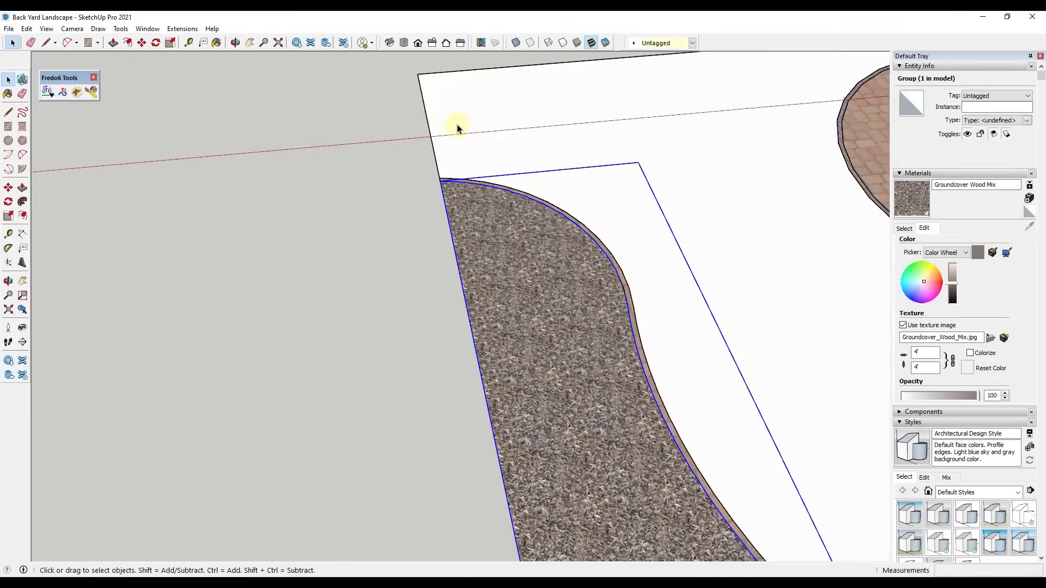
scroll(452, 118, "down", 5)
key("r")
left_click(436, 98)
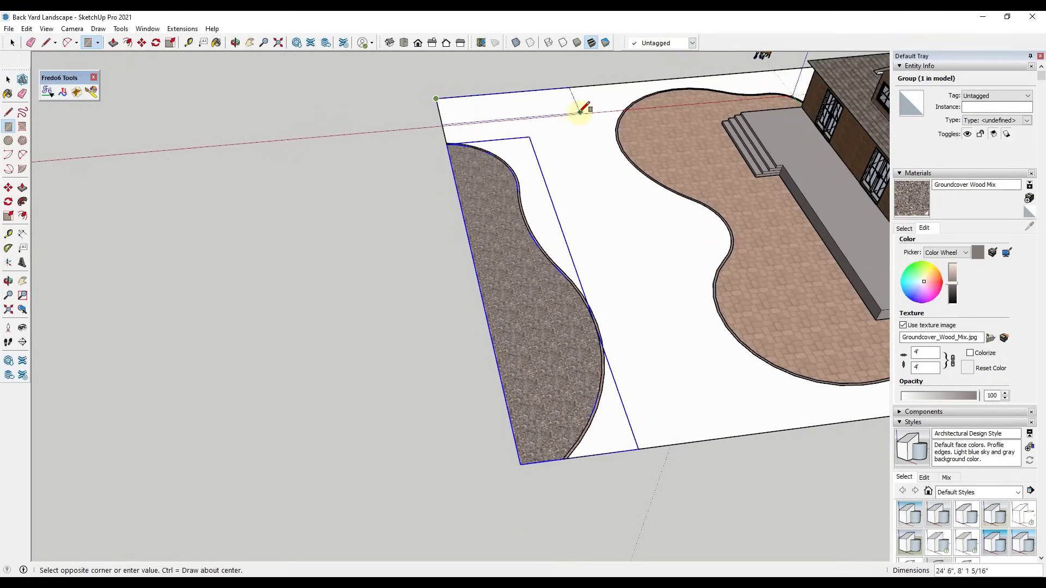
left_click(579, 112)
key("space")
Step: Push/Pull the corner rectangle up about 3' into a raised block
scroll(564, 103, "up", 4)
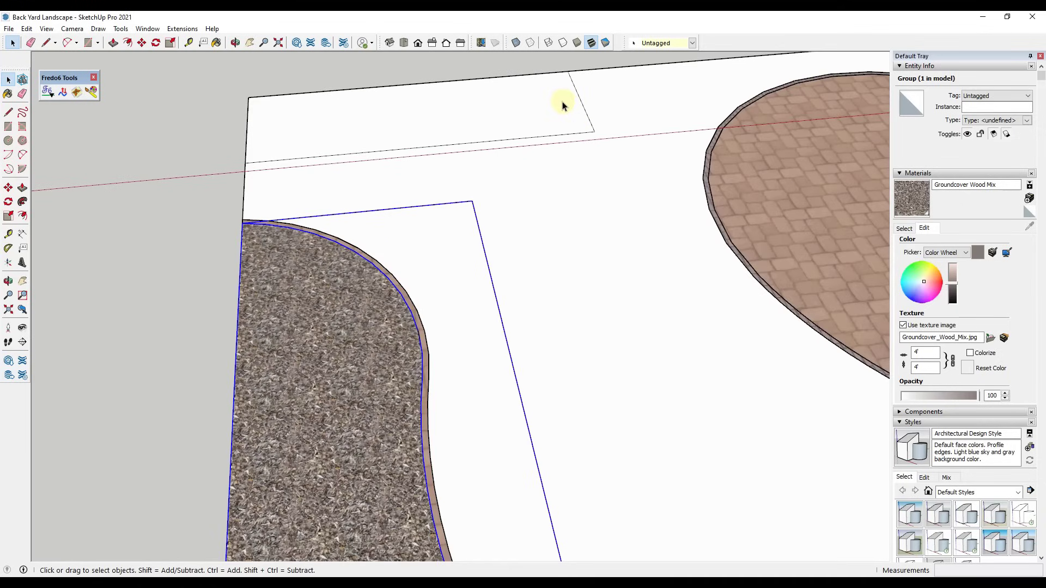
middle_click_drag(476, 166, 497, 136)
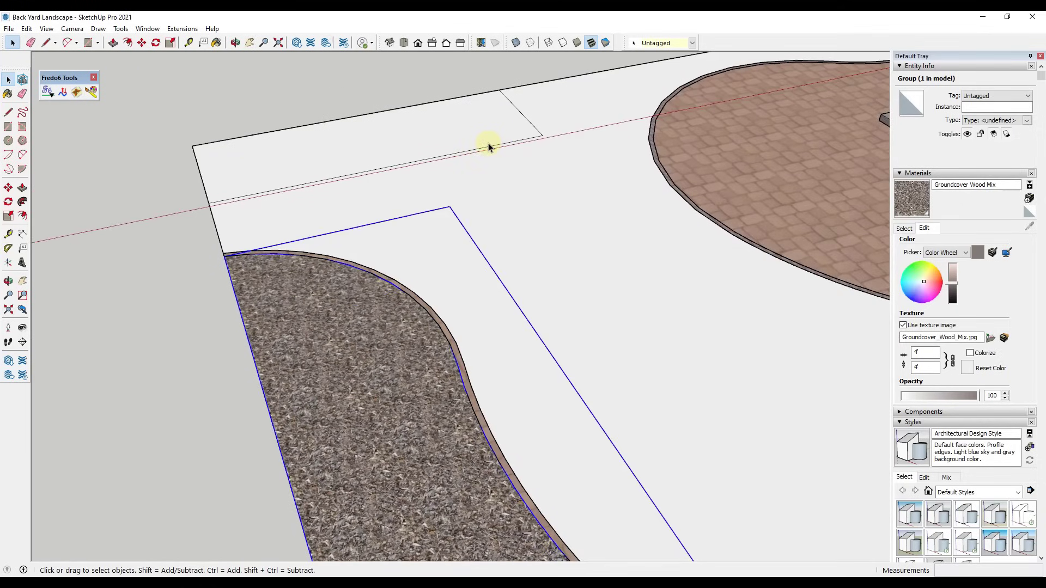
key("p")
left_click_drag(479, 143, 479, 101)
scroll(478, 101, "down", 4)
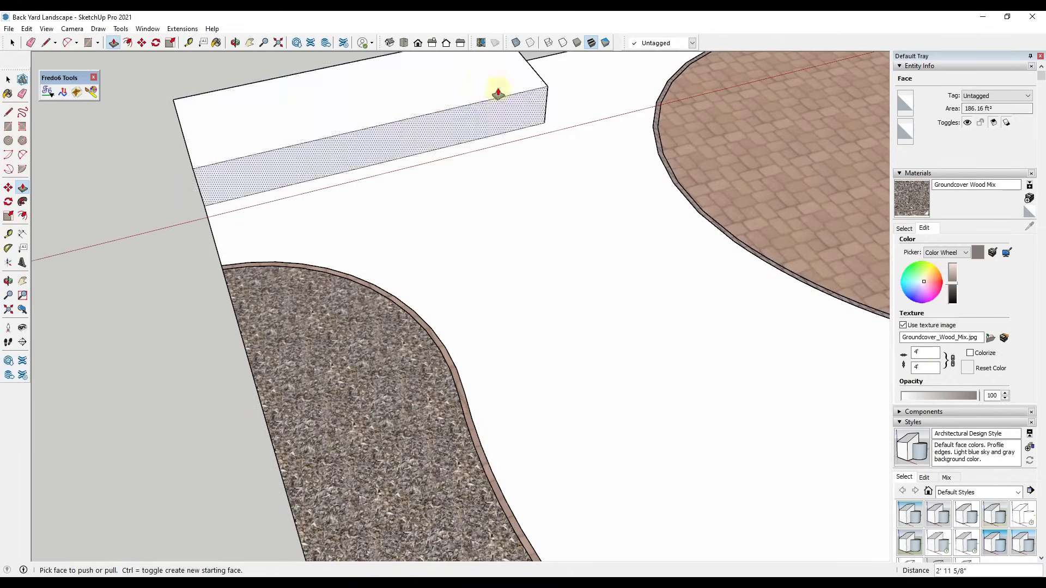
key("space")
Step: Offset the outline of the raised block's top face inward to form a narrow rim
key("f")
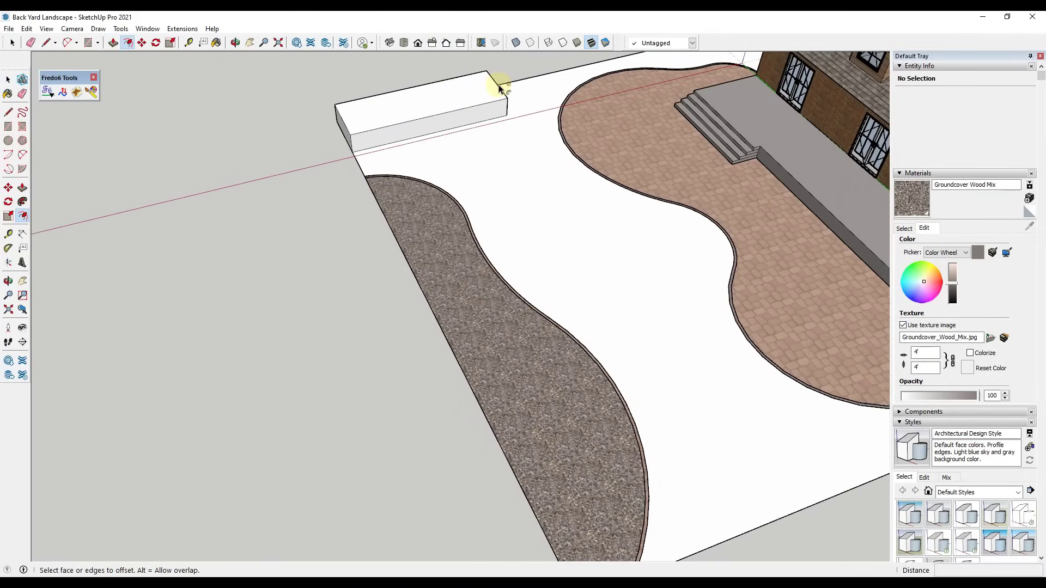
left_click(495, 88)
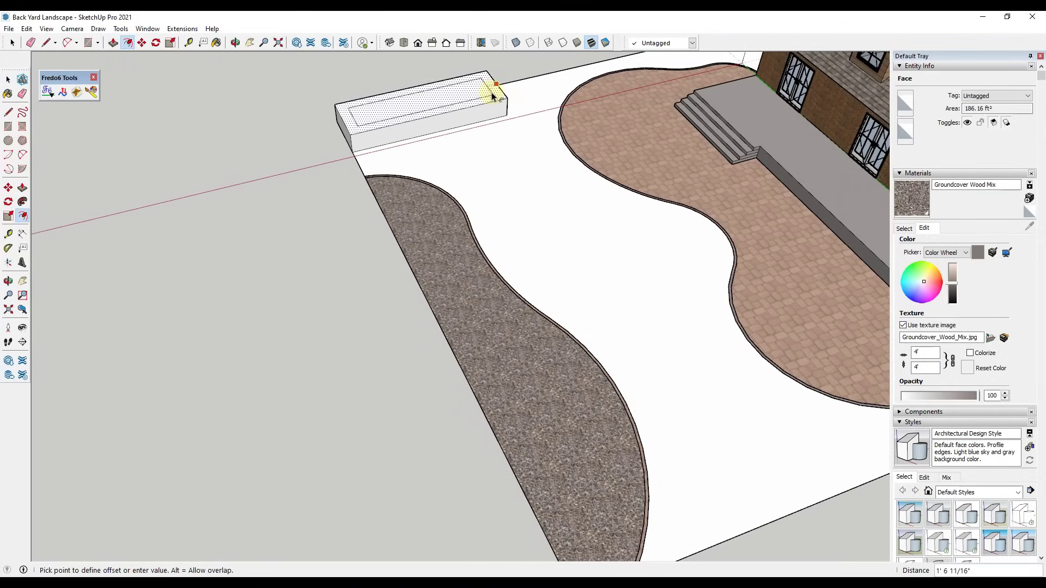
left_click(497, 88)
key("space")
Step: Draw a smaller rectangle on the block's top face from its outer back corner, stopping short of the front and the house-side end
scroll(452, 262, "up", 3)
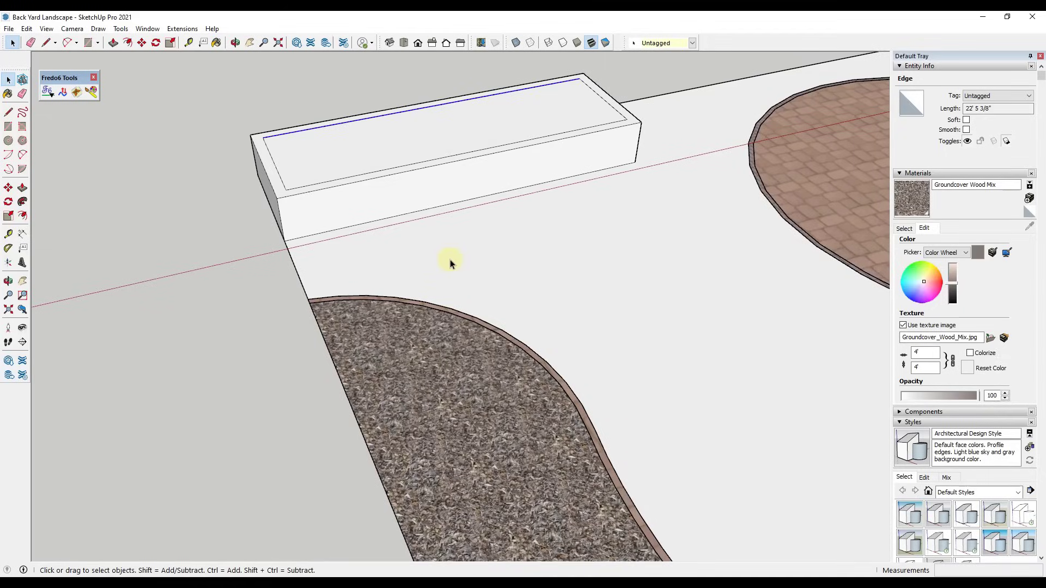
scroll(491, 140, "down", 2)
scroll(494, 156, "up", 3)
scroll(493, 162, "down", 1)
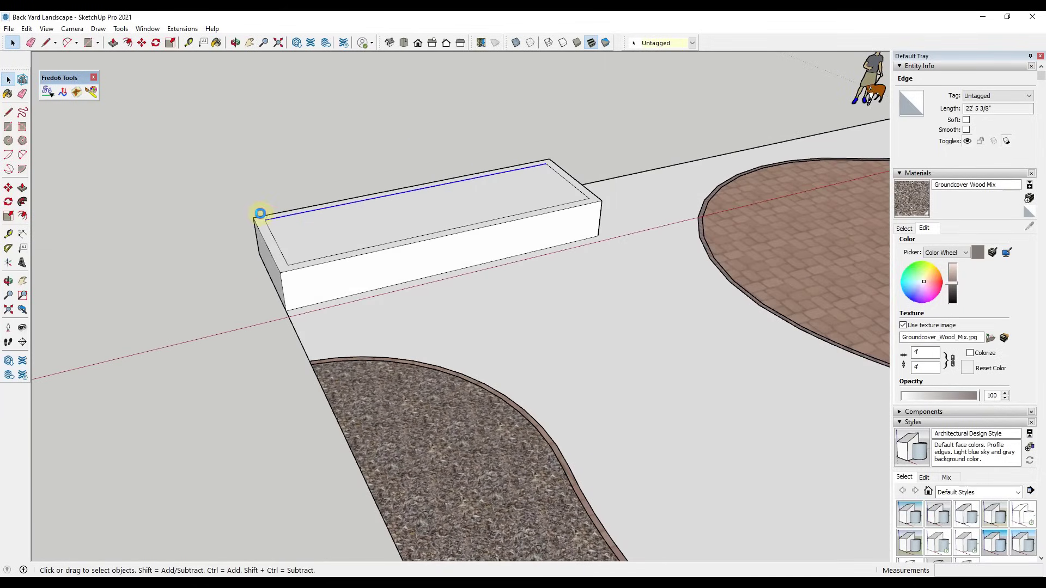
key("r")
key("space")
key("l")
scroll(256, 218, "down", 2)
key("r")
left_click(256, 224)
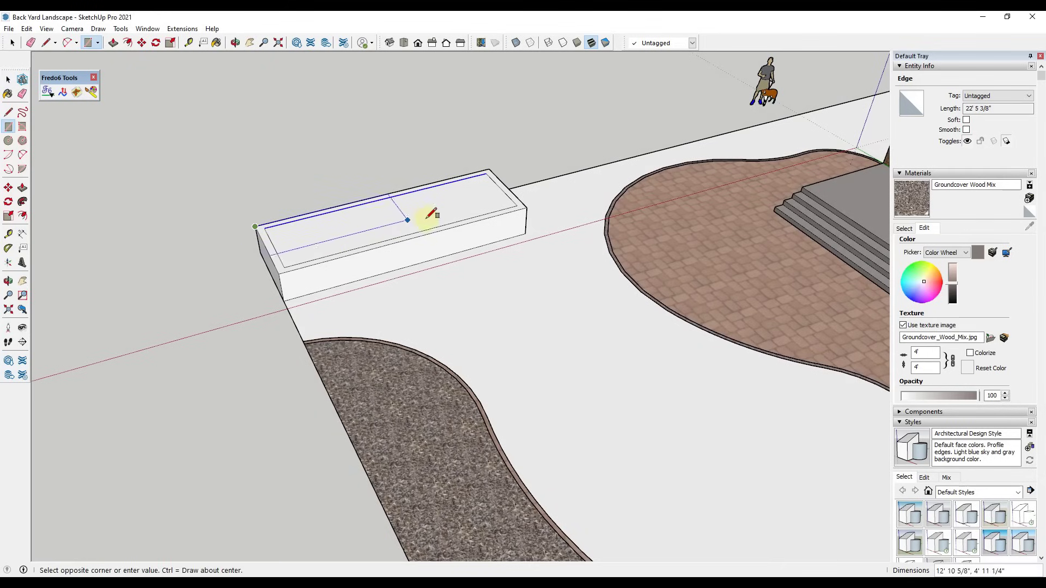
left_click(440, 206)
key("space")
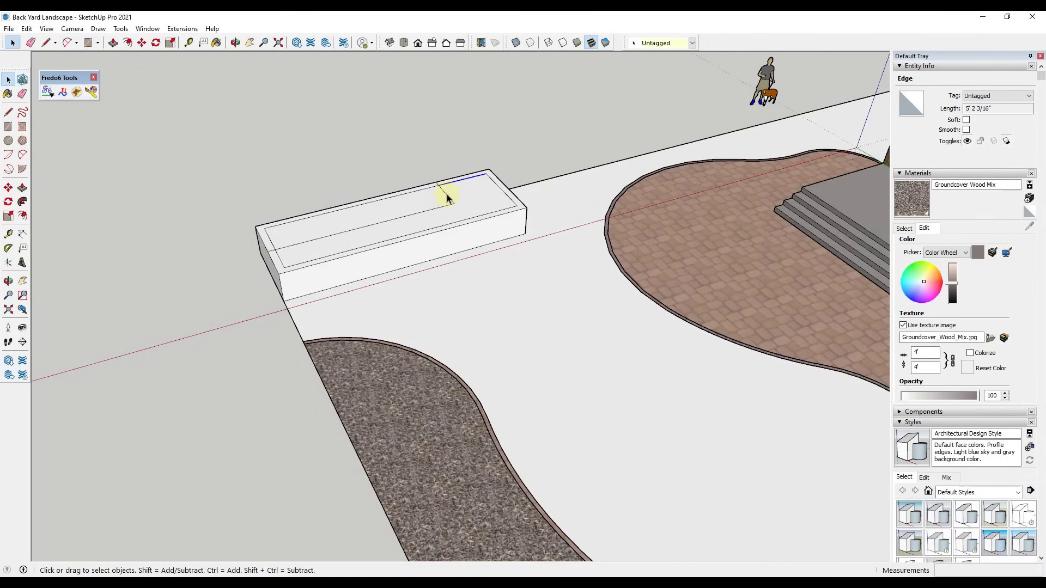
Step: Offset the smaller rectangle's front and house-side edges outward by 8" on the block's top face
left_click(439, 206)
left_click(277, 252, "shift")
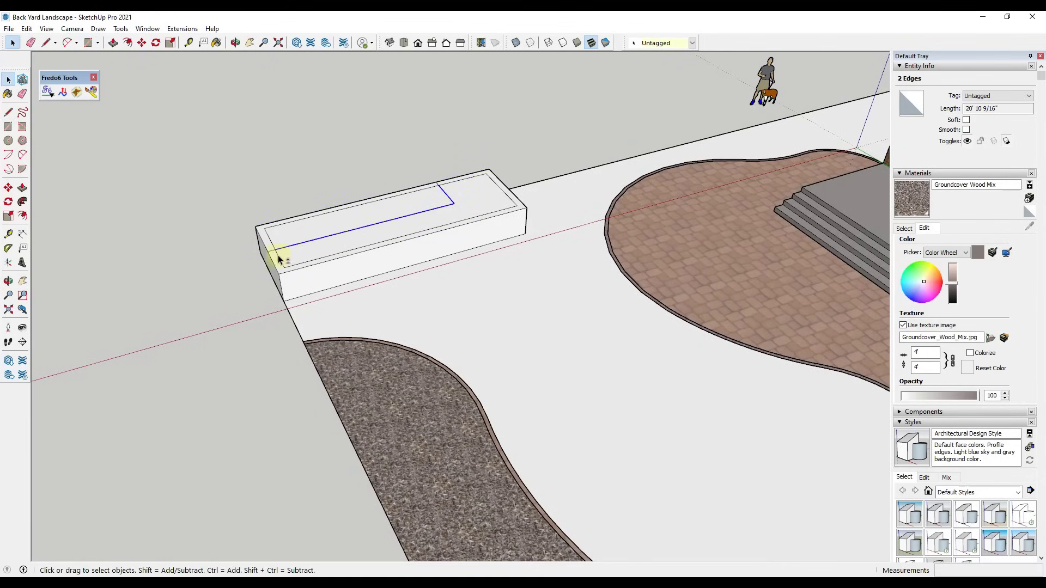
scroll(274, 254, "up", 1)
left_click(471, 173, "shift")
scroll(472, 175, "up", 2)
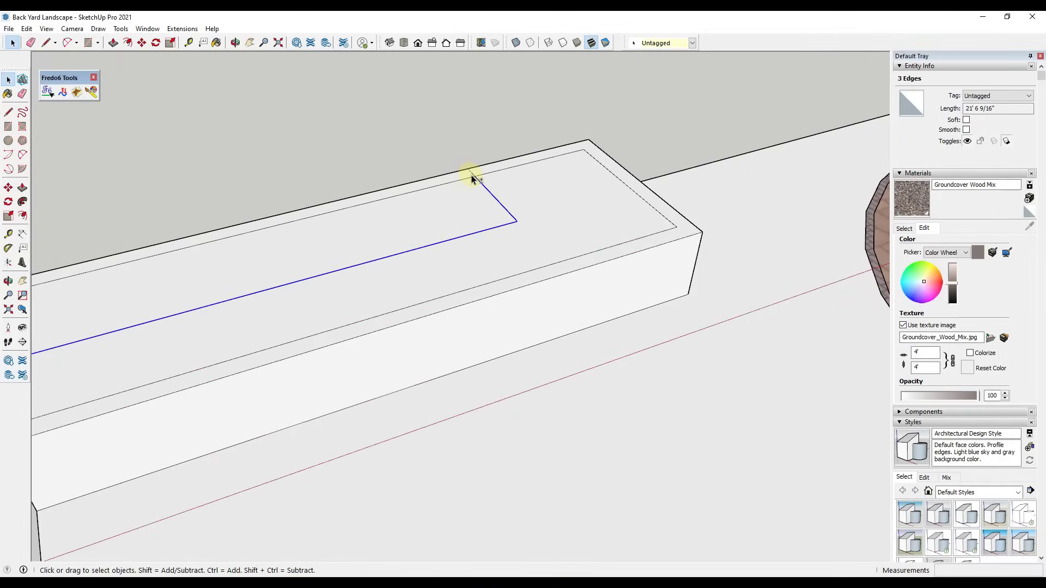
left_click(472, 173, "shift")
key("f")
left_click(497, 200)
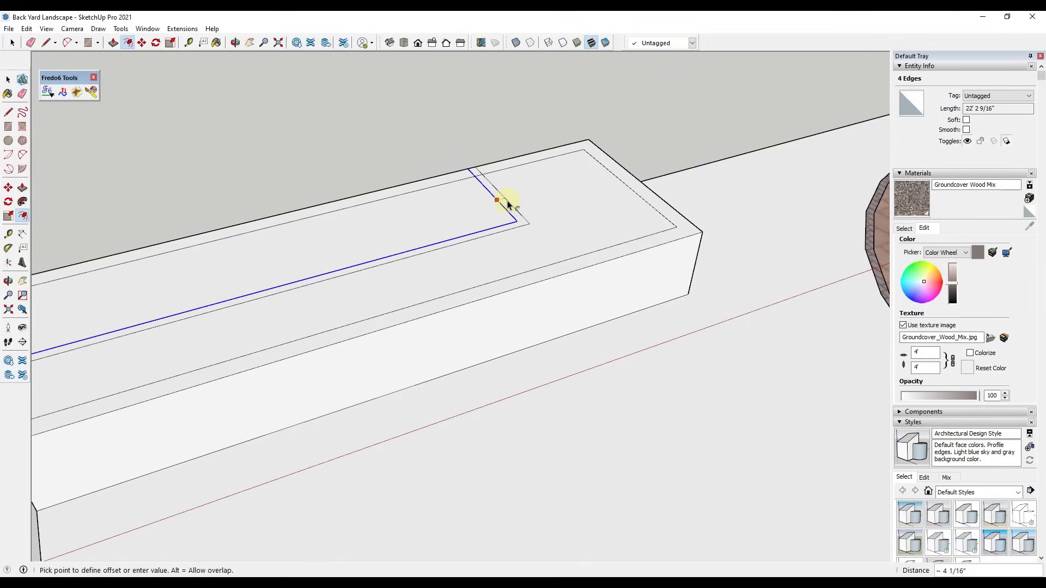
key("Return")
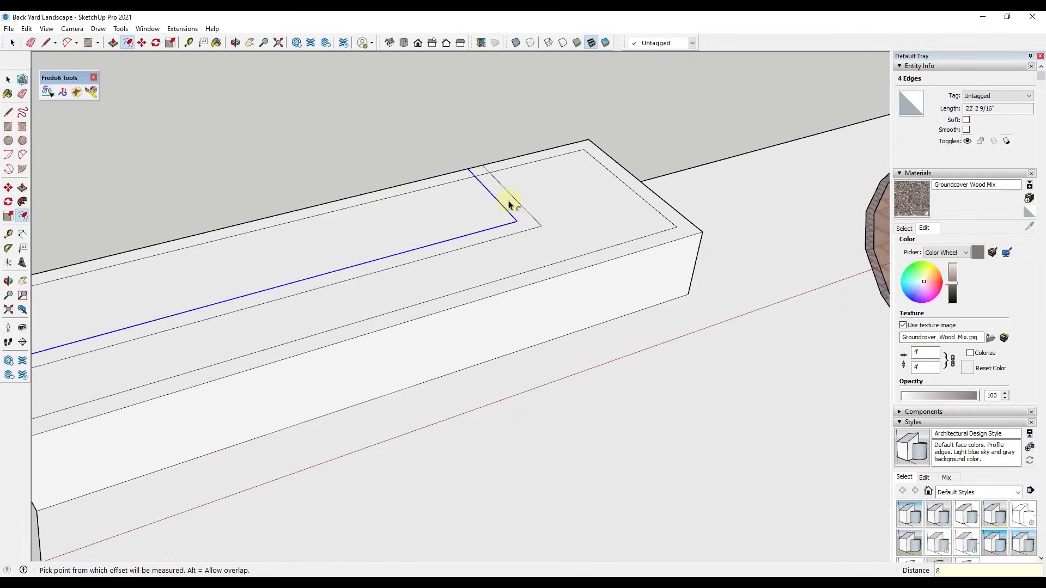
key("space")
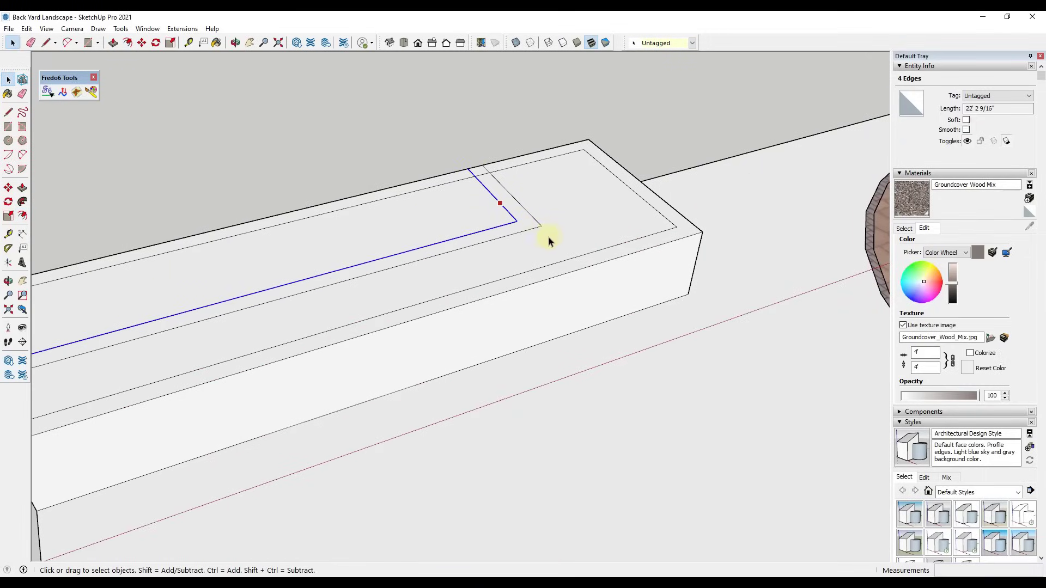
Step: Erase the rim line segments that cross the ends of the L-shaped strip on the block's top face
scroll(555, 228, "down", 3)
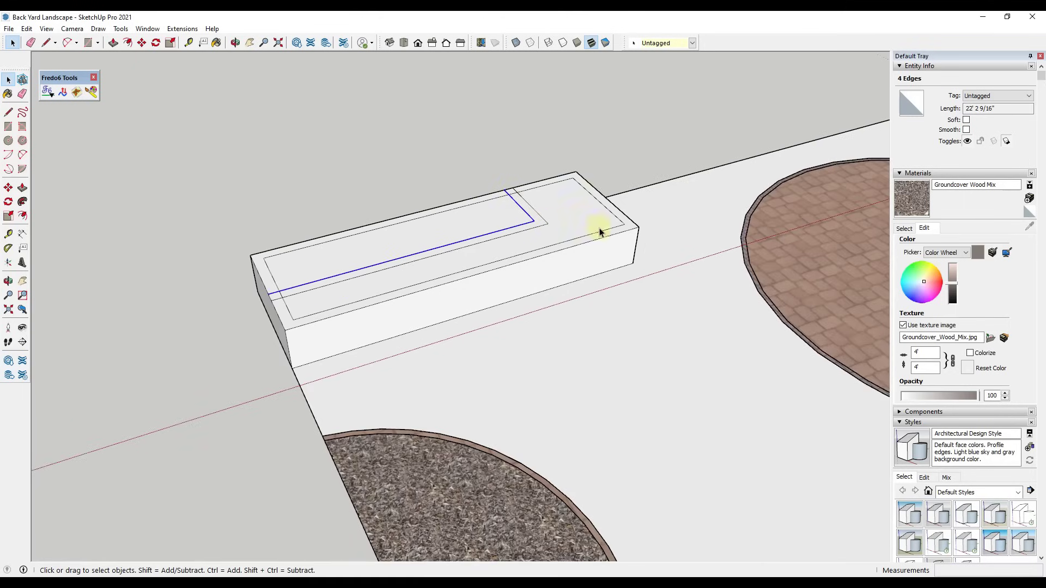
scroll(533, 203, "up", 4)
key("e")
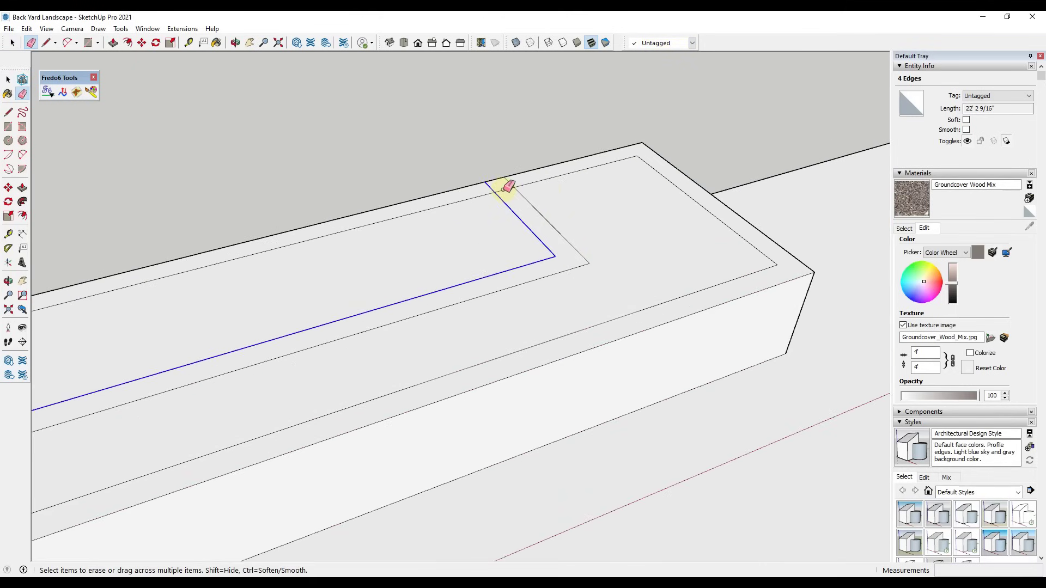
scroll(508, 230, "down", 5)
scroll(256, 296, "up", 3)
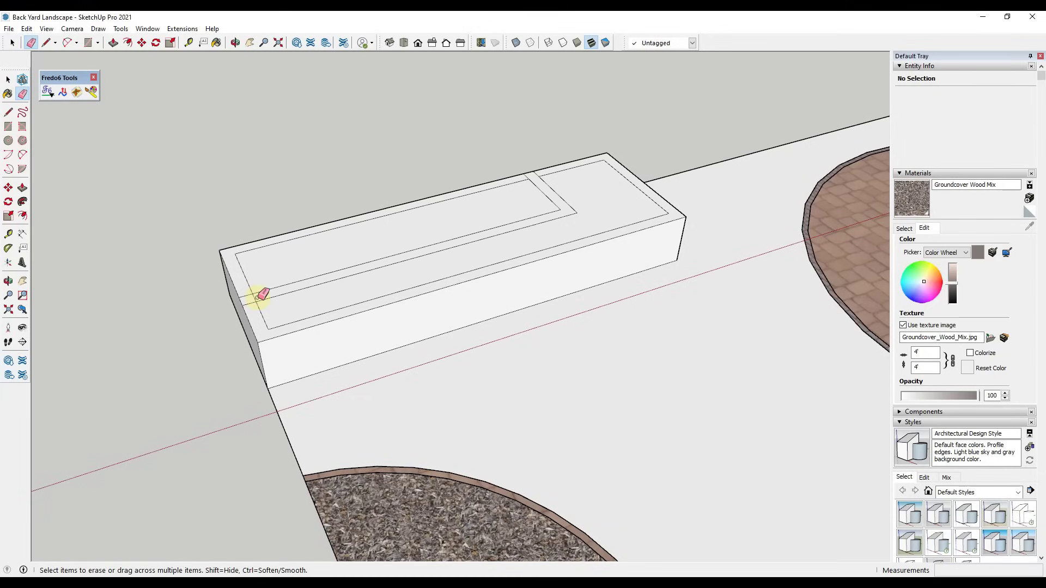
Step: Push/Pull the L-shaped strip and the adjoining outer rim up 2' to form the upper tier's walls
key("space")
key("p")
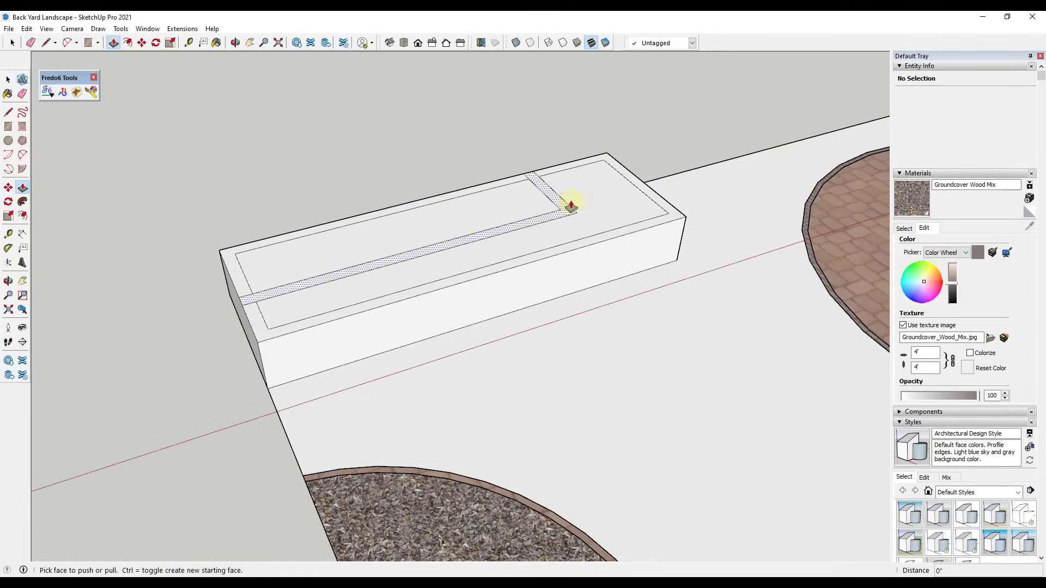
left_click(567, 212)
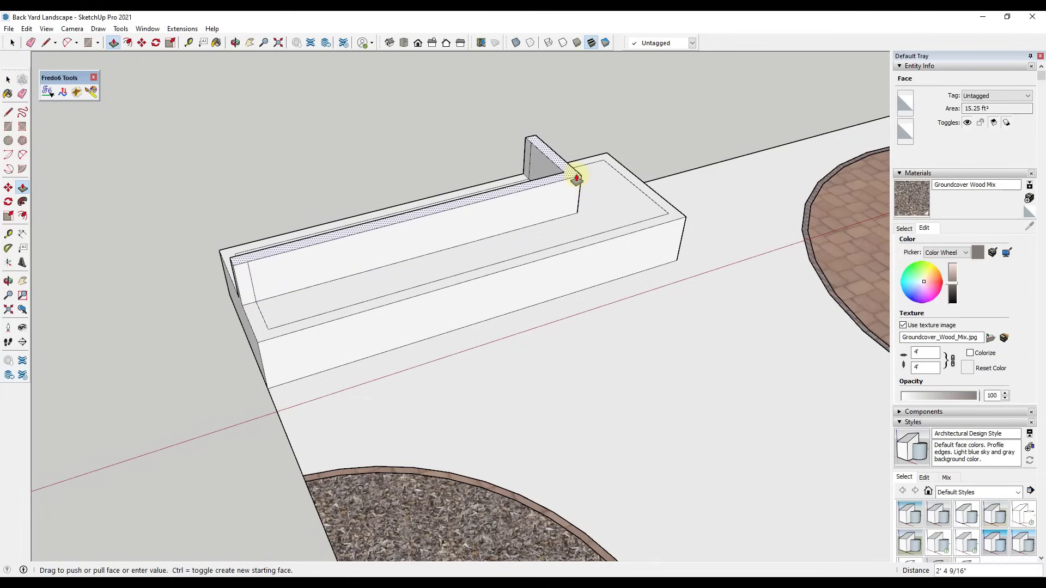
key("Return")
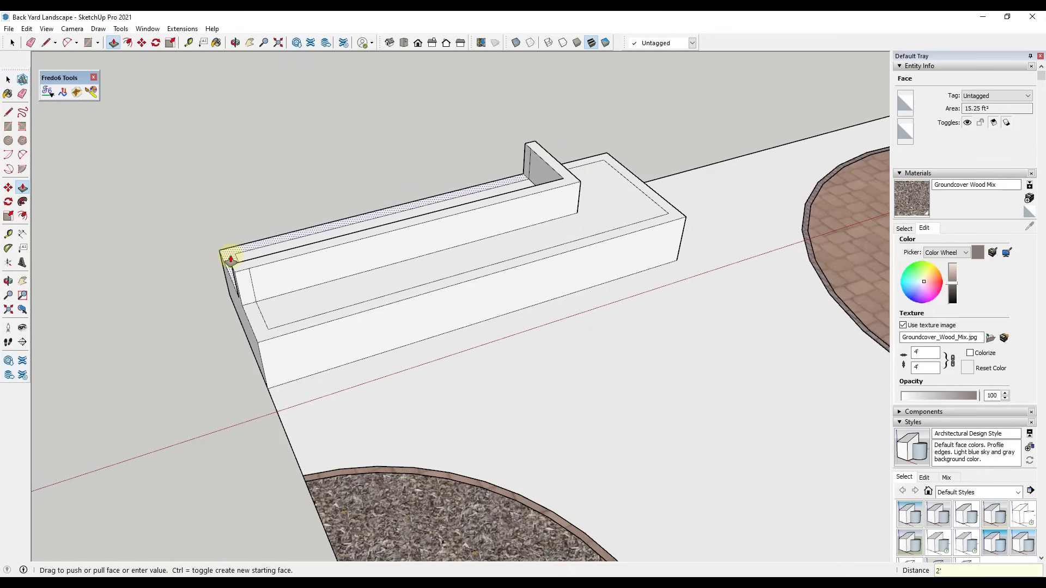
double_click(233, 256)
scroll(529, 189, "down", 1)
scroll(528, 189, "down", 2)
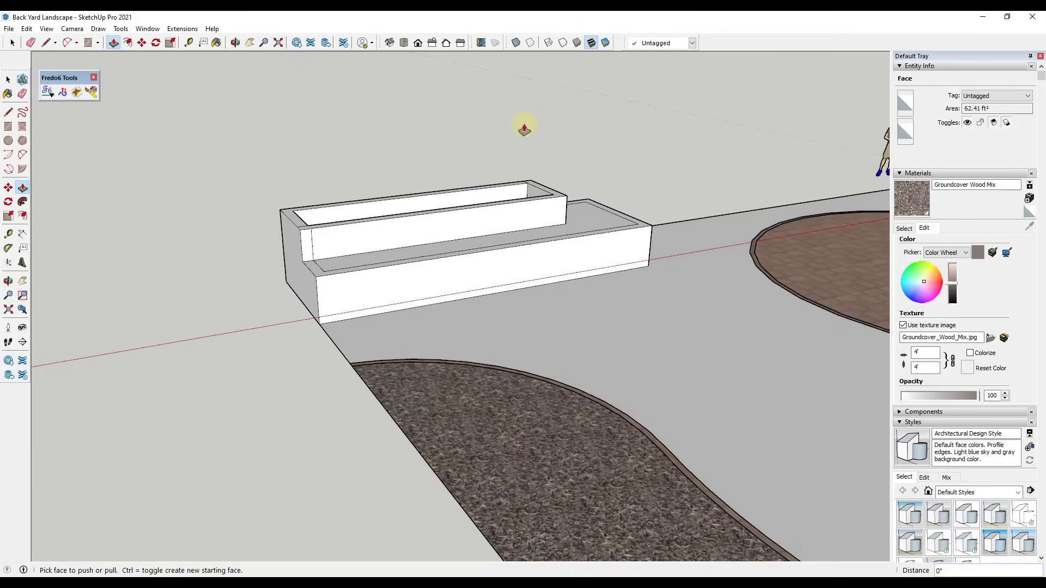
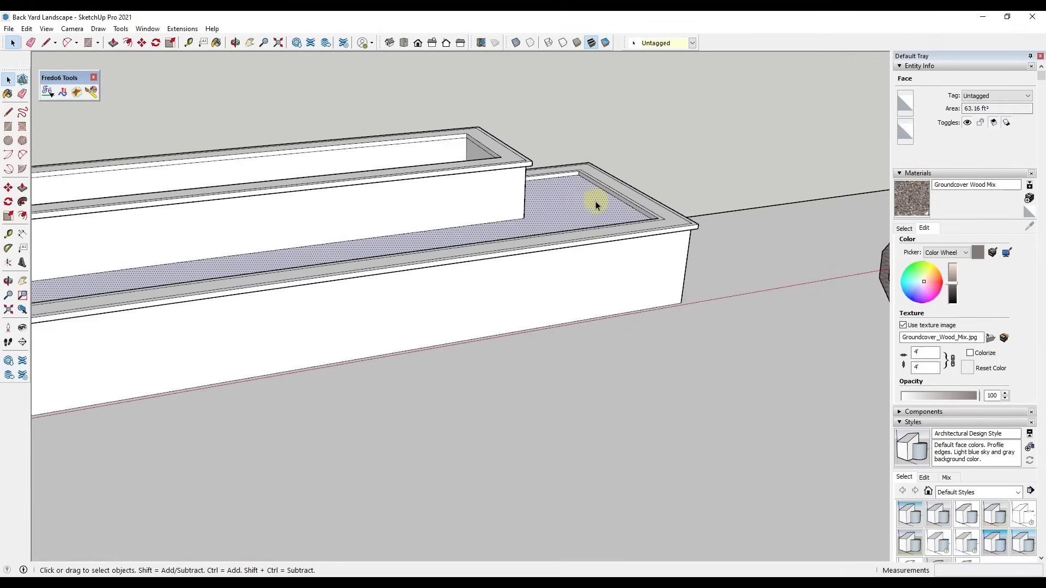
Step: Erase the leftover lines on the top faces of both tiers' overhanging caps
key("e")
scroll(84, 280, "up", 10)
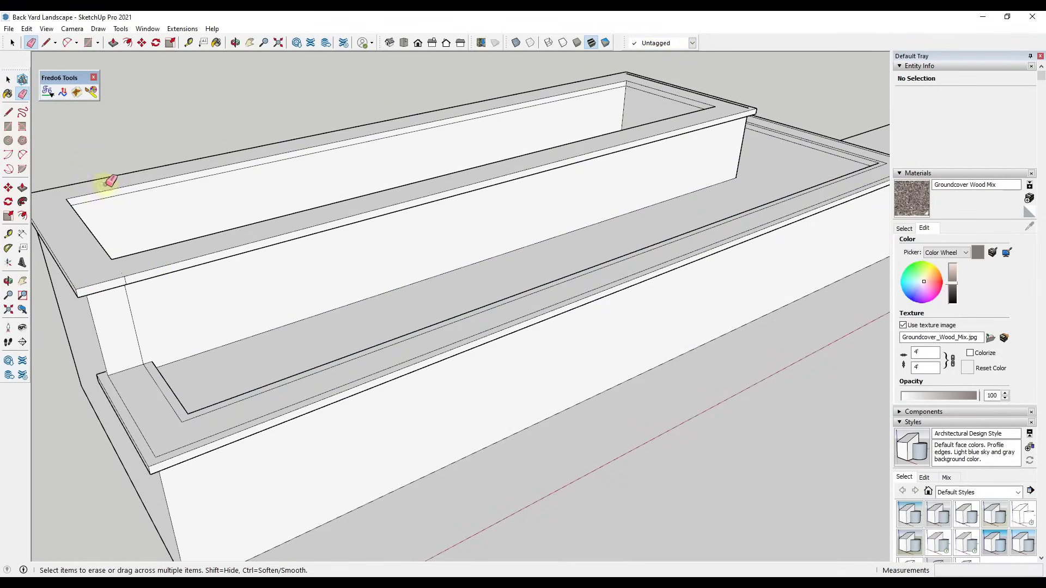
scroll(666, 107, "down", 4)
scroll(673, 131, "up", 6)
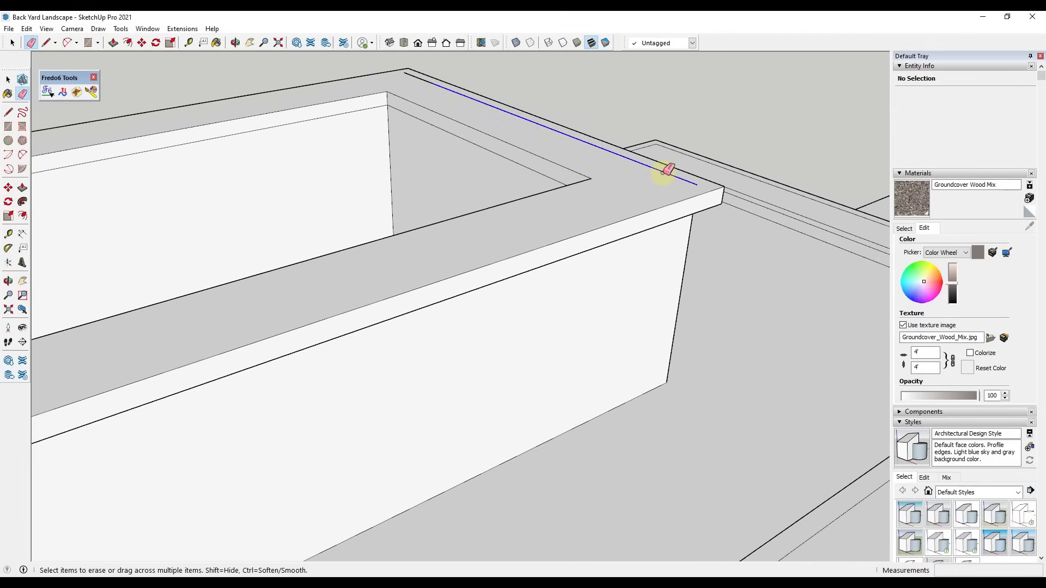
scroll(668, 170, "down", 3)
scroll(663, 132, "down", 5)
scroll(414, 187, "down", 2)
key("space")
middle_click_drag(593, 118, 669, 150)
Step: Paint the front and outer-end walls of both tiers with Stone Masonry Multi from the Brick, Cladding and Siding materials
left_click(904, 227)
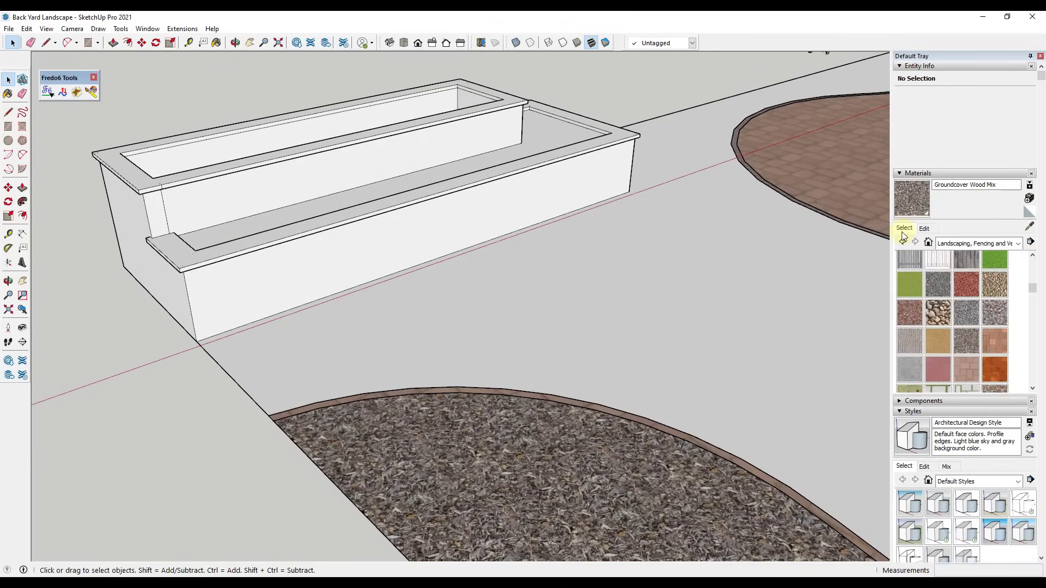
left_click(964, 245)
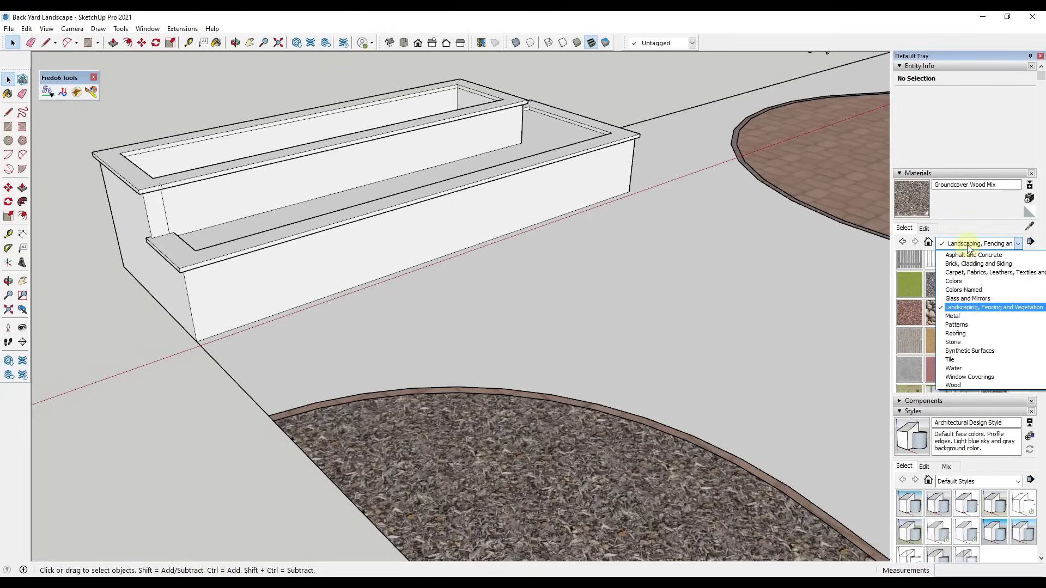
left_click(975, 263)
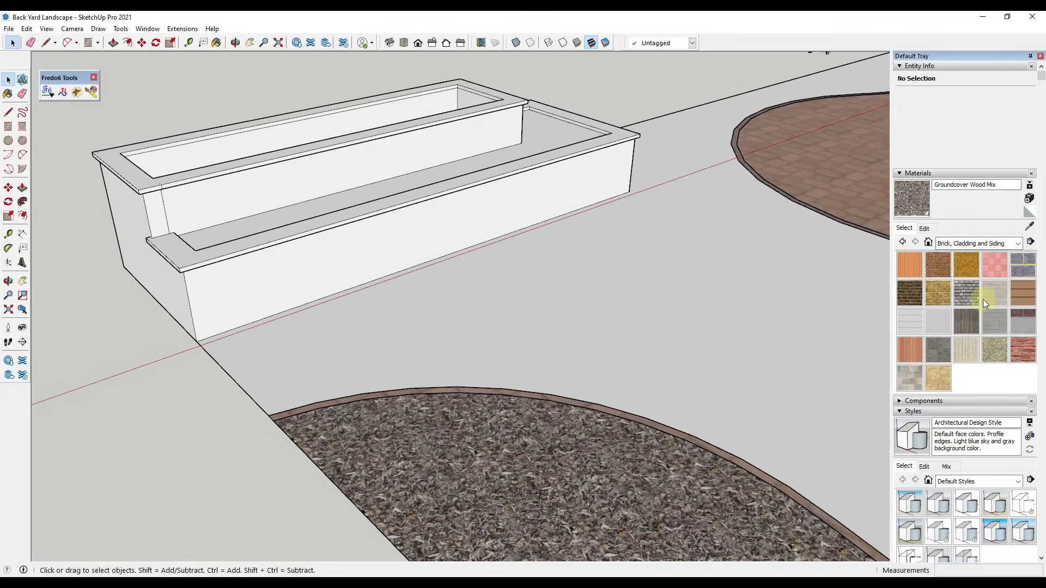
left_click(905, 380)
left_click(374, 245)
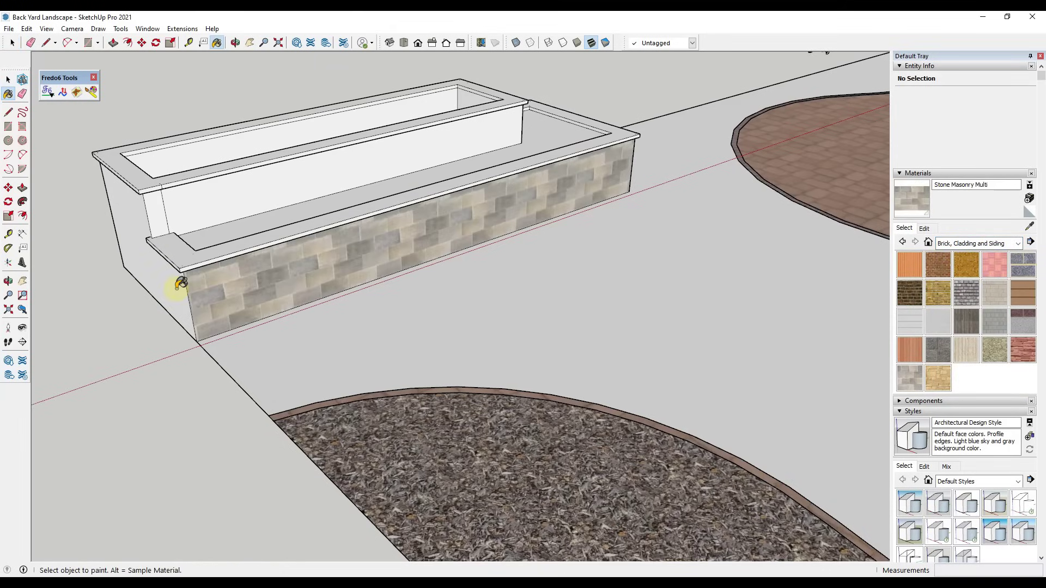
left_click(173, 237)
left_click(159, 215)
left_click(182, 199)
Step: Paint the house-side end walls of both tiers with the same Stone Masonry Multi material
middle_click_drag(593, 134, 668, 173)
left_click(665, 161)
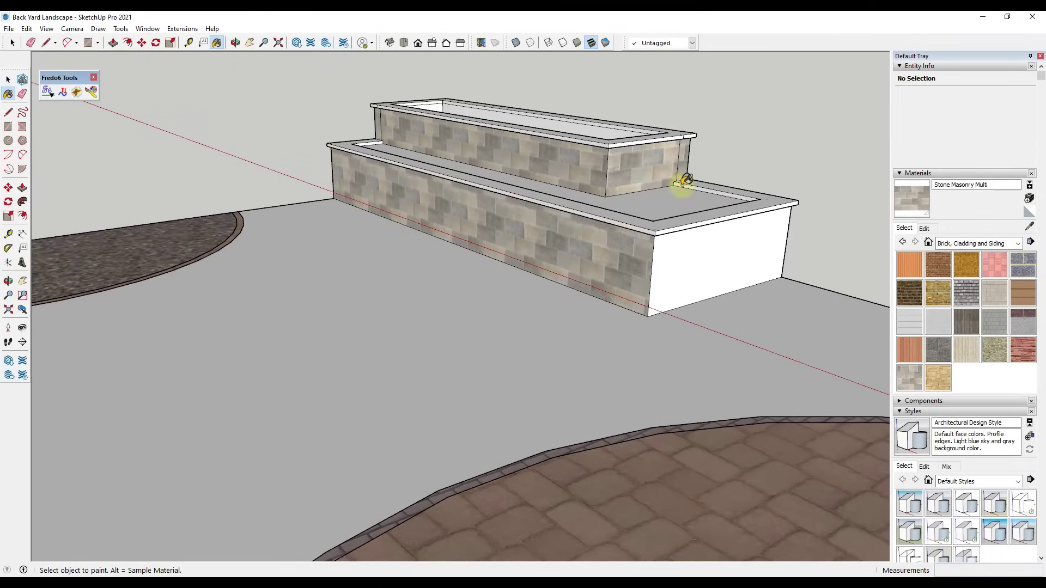
left_click(712, 275)
mouse_move(474, 196)
middle_mouse_down()
mouse_move(822, 196)
mouse_move(572, 194)
middle_mouse_up()
mouse_move(305, 188)
middle_mouse_down()
mouse_move(402, 196)
mouse_move(352, 190)
middle_mouse_up()
middle_click_drag(182, 170, 197, 183)
key("e")
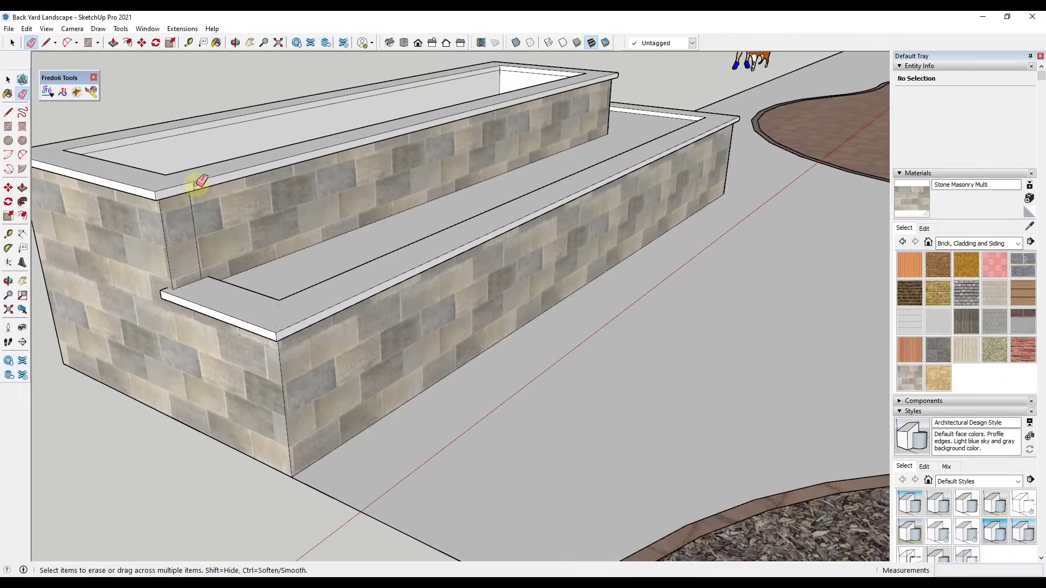
Step: Paint the top faces and the front and outer-end edges of both tiers' caps with Sandstone from the Stone materials
left_click(960, 246)
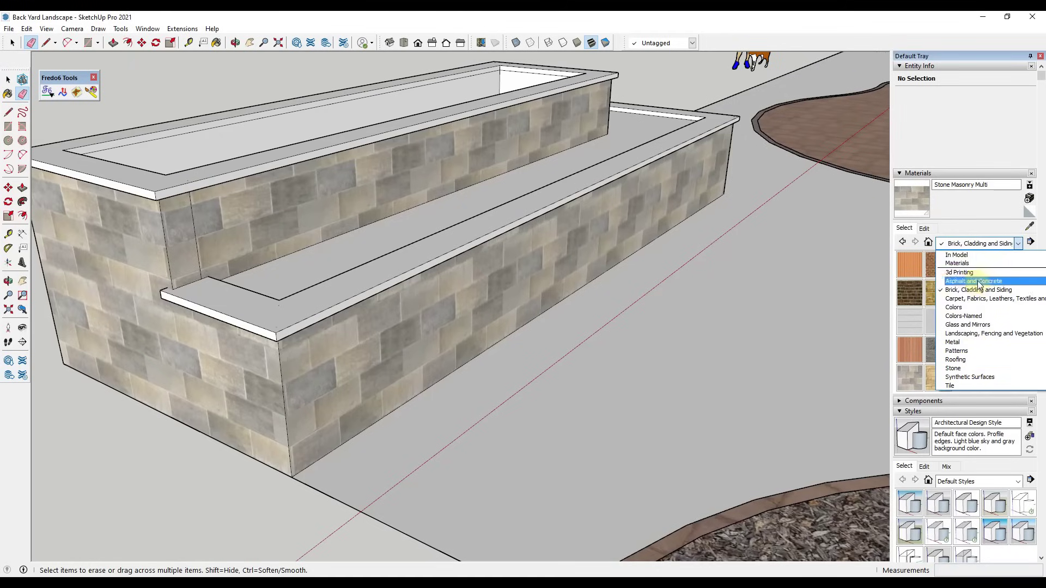
left_click(959, 342)
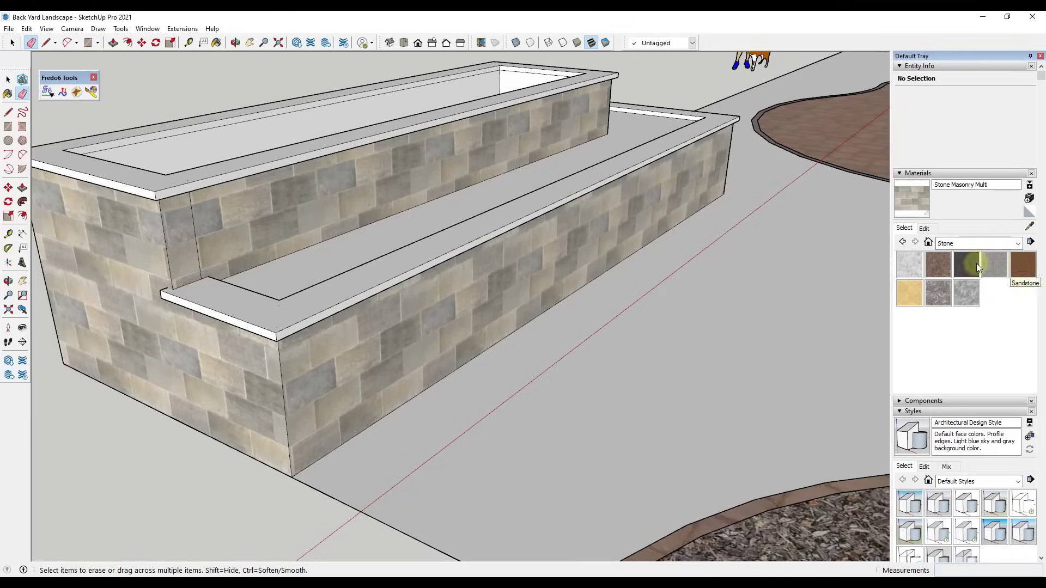
left_click(1018, 269)
left_click(329, 307)
left_click(322, 304)
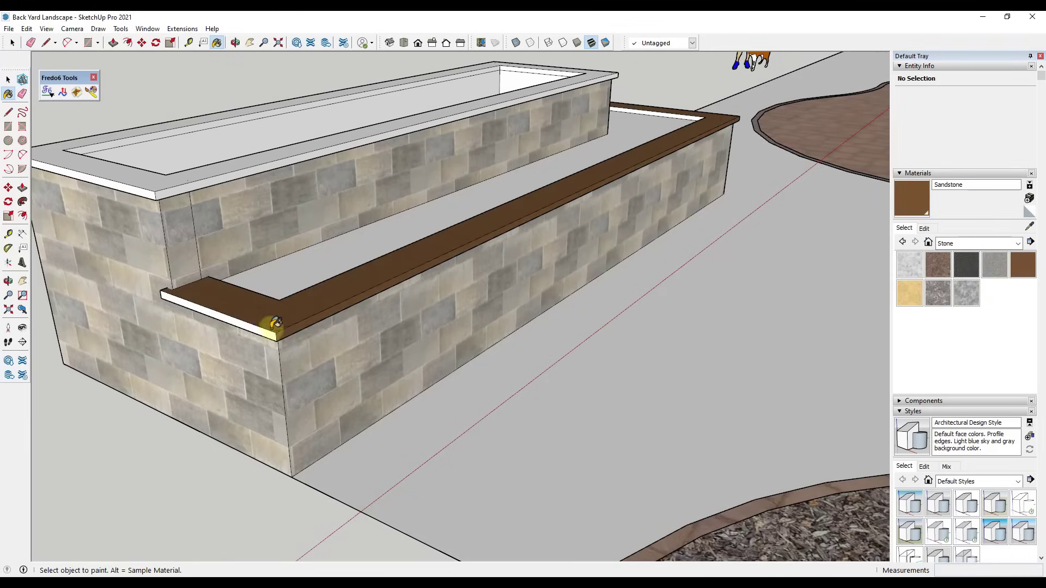
left_click(267, 327)
left_click(155, 191)
left_click(474, 68)
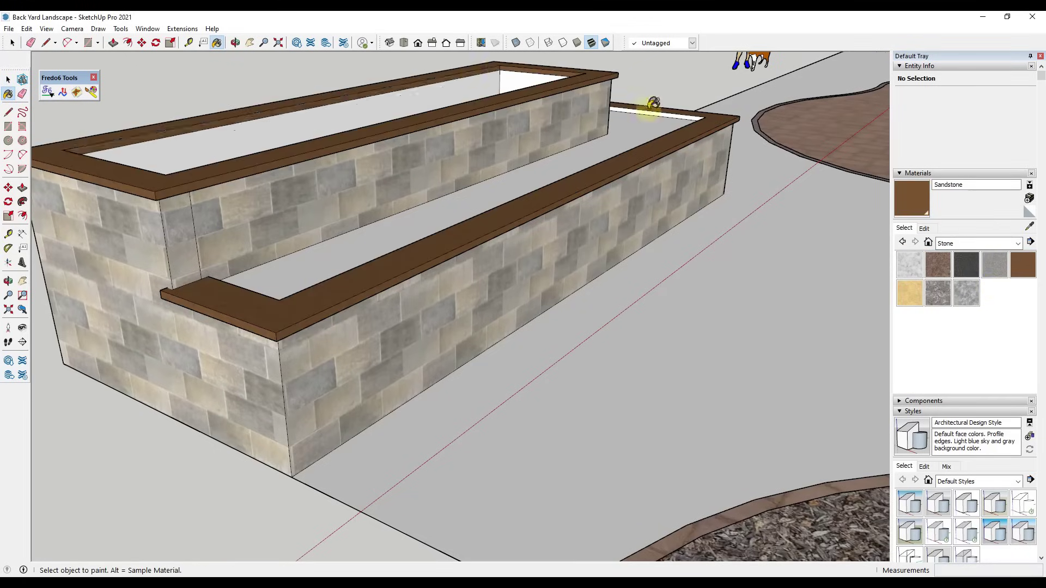
Step: Paint the remaining outer edge faces of the caps with Sandstone, starting at the house-side end
middle_click_drag(473, 68, 618, 119)
left_click(617, 123)
key("e")
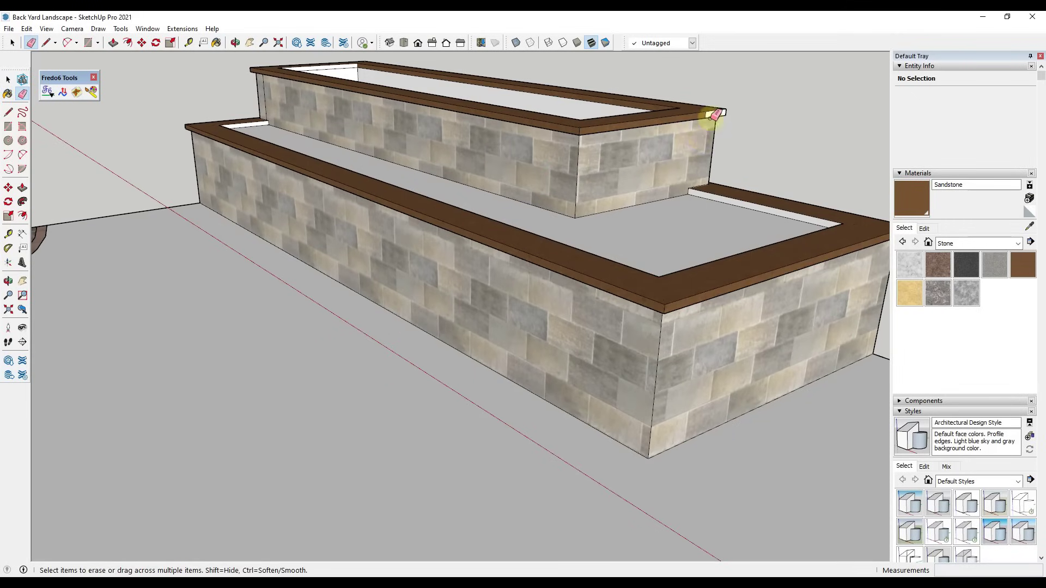
scroll(714, 115, "up", 2)
scroll(719, 113, "down", 3)
middle_click_drag(754, 149, 299, 138)
left_click(909, 198)
Step: Push/Pull the floor inside the upper tier up about 1' 6", to just below its cap
scroll(492, 145, "down", 3)
middle_click_drag(450, 133, 397, 175)
scroll(406, 193, "up", 3)
middle_click_drag(414, 211, 359, 250)
key("space")
key("p")
left_click(374, 261)
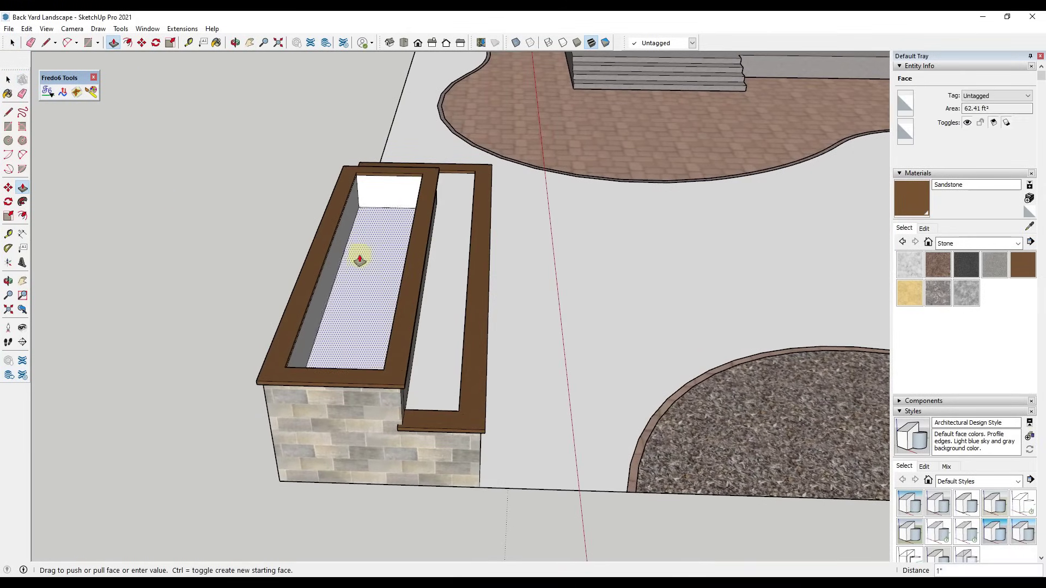
left_click(355, 237)
Step: Paint the unpainted inner edge of the lower tier's cap at its outer end with Sandstone
middle_click_drag(378, 240, 236, 292)
scroll(339, 279, "up", 3)
scroll(338, 278, "down", 3)
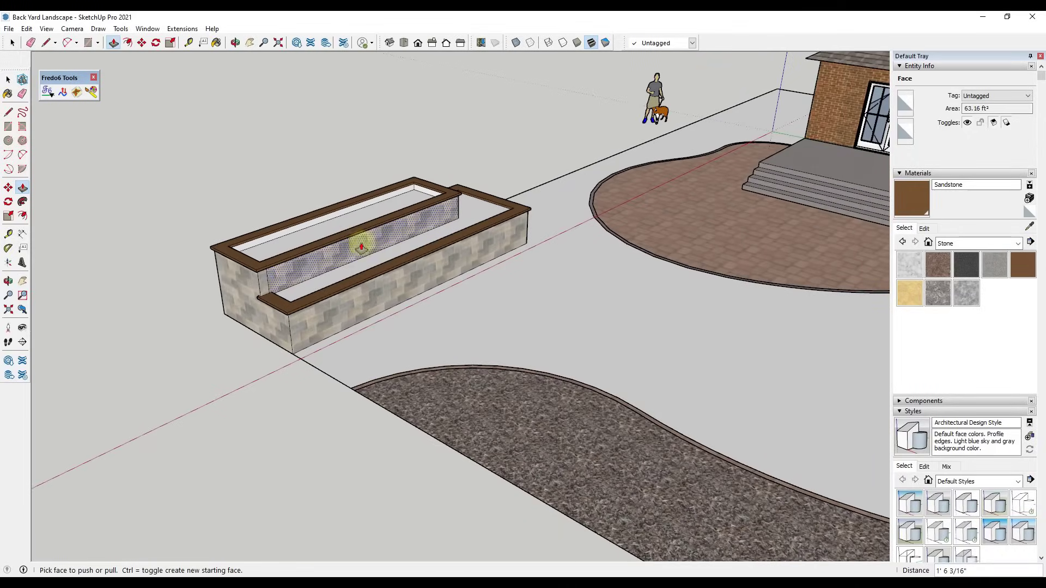
middle_click_drag(365, 231, 256, 233)
scroll(256, 233, "up", 5)
key("space")
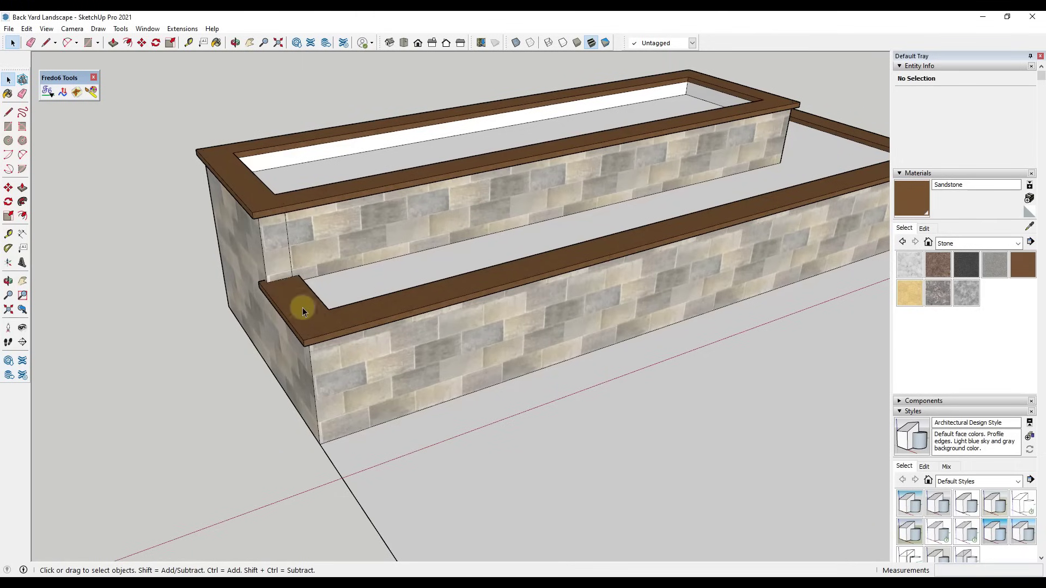
middle_click_drag(538, 260, 769, 133)
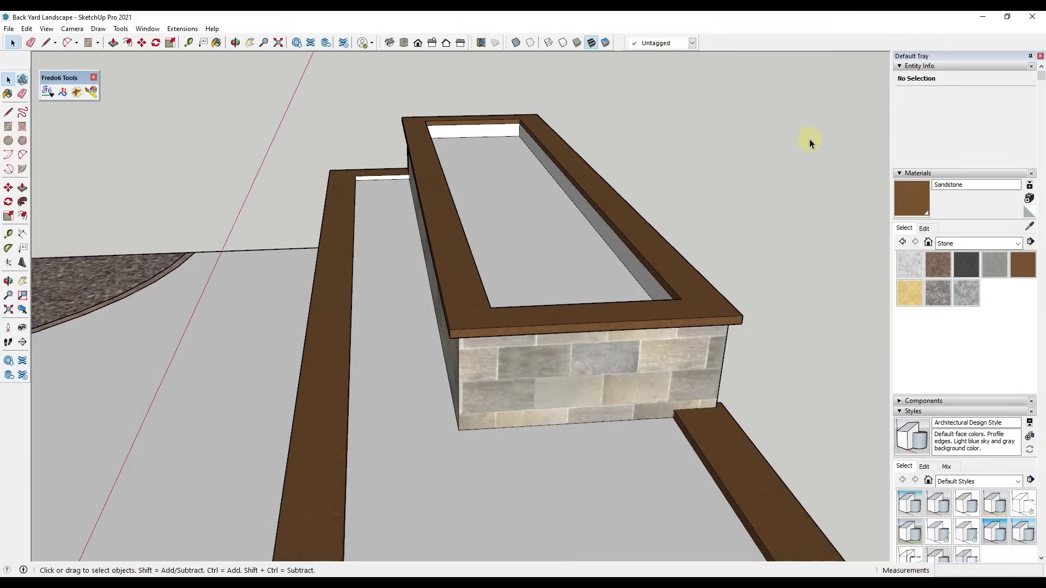
left_click(926, 200)
scroll(373, 182, "up", 5)
left_click(374, 180)
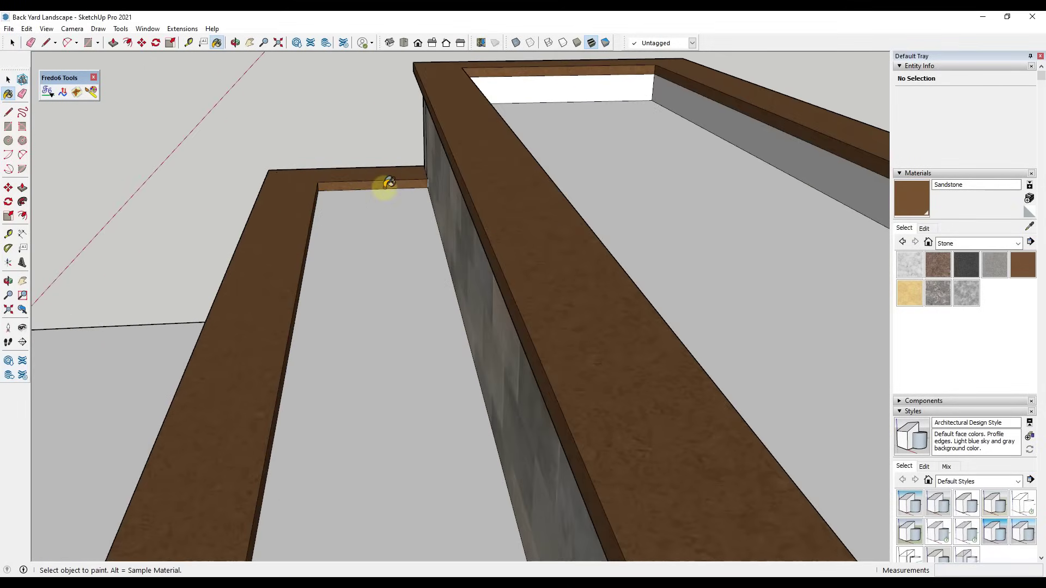
scroll(342, 209, "down", 2)
key("space")
scroll(341, 210, "down", 5)
Step: Select all faces that share the caps' Sandstone material and make them a group
middle_click_drag(490, 223, 230, 323)
right_click(229, 323)
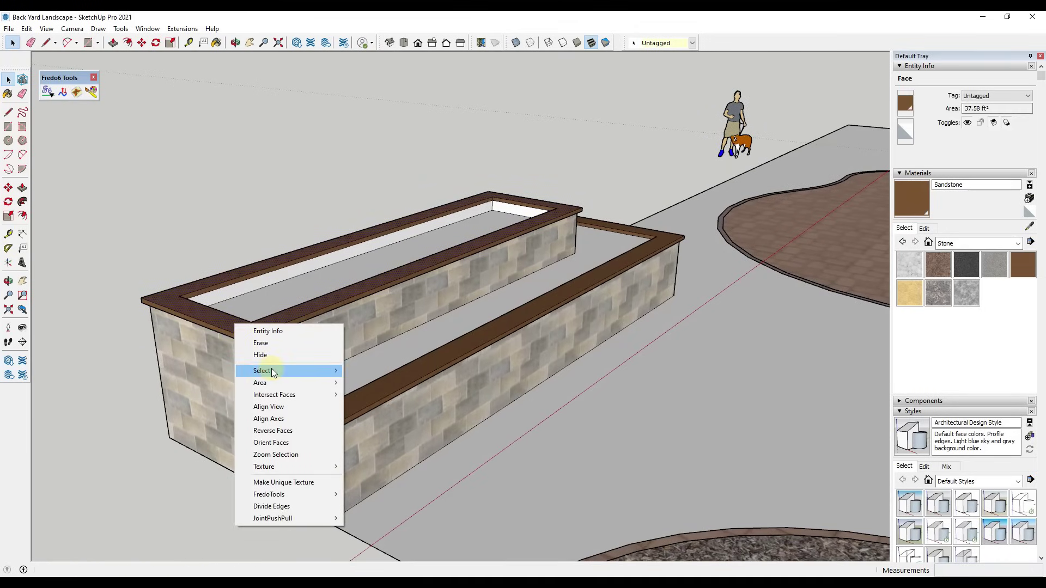
mouse_move(277, 371)
left_click(391, 419)
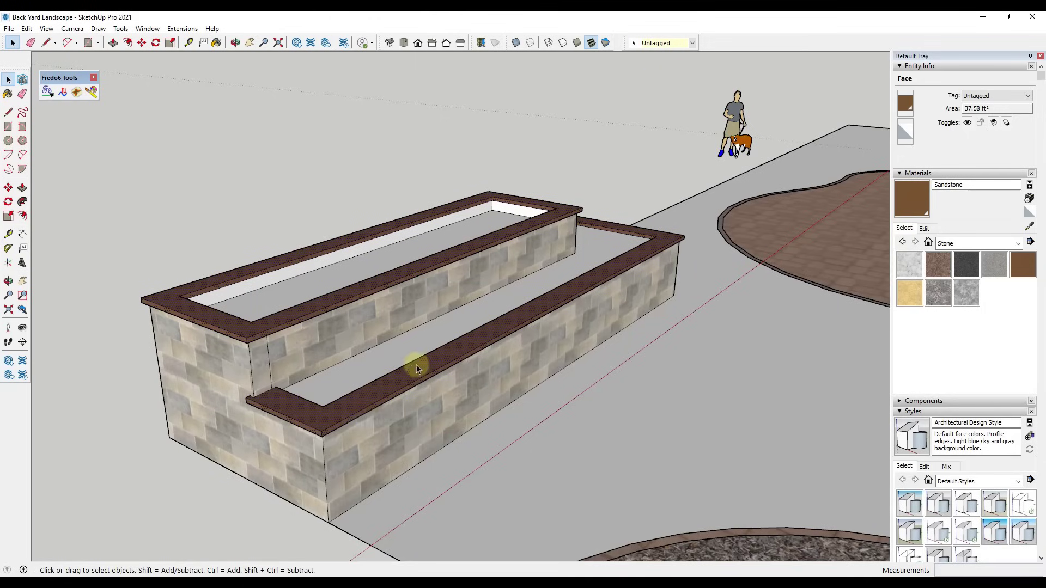
right_click(474, 342)
left_click(514, 430)
Step: Paint the upper tier's white inner walls and the planter's white outer back wall with Stone Masonry Multi sampled from the planter
middle_click_drag(625, 297, 602, 296)
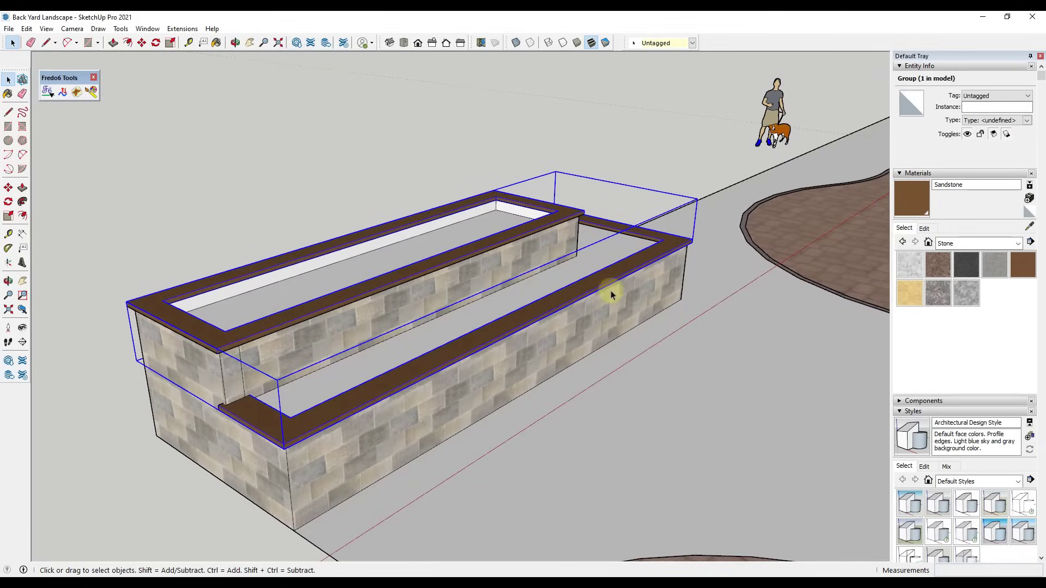
key("b")
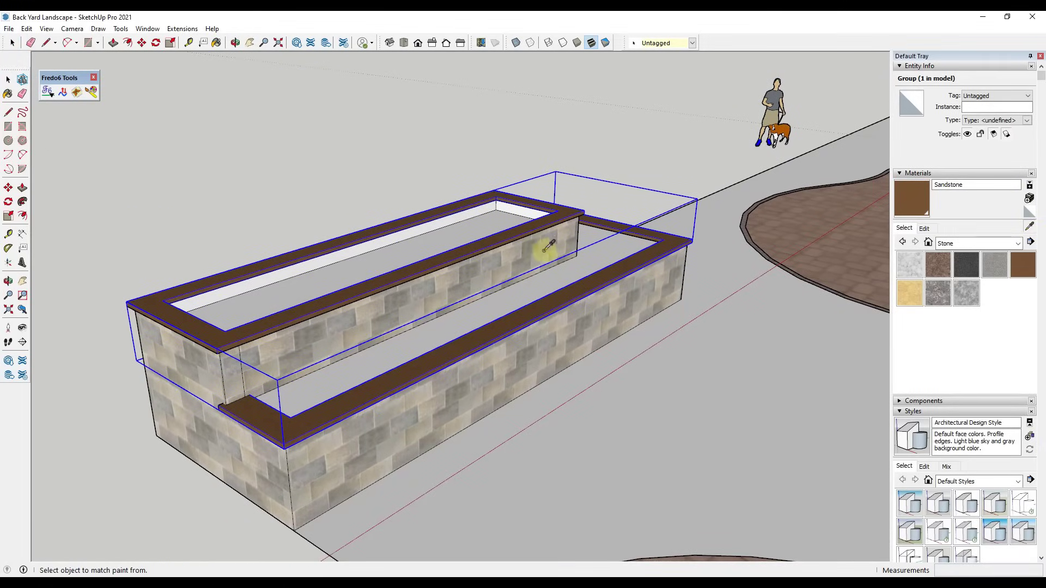
left_click(539, 253, "alt")
scroll(483, 202, "up", 3)
left_click(482, 203)
mouse_move(381, 245)
middle_mouse_down()
mouse_move(659, 240)
mouse_move(584, 252)
mouse_move(791, 421)
mouse_move(811, 199)
middle_mouse_up()
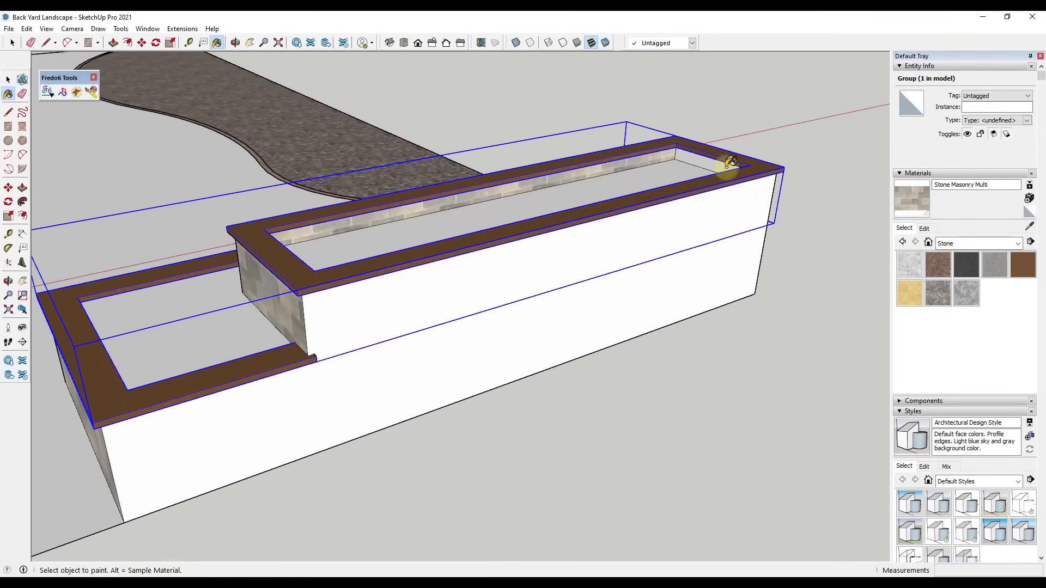
left_click(708, 232)
mouse_move(766, 278)
middle_mouse_down()
mouse_move(75, 325)
mouse_move(411, 296)
mouse_move(290, 250)
mouse_move(298, 283)
middle_mouse_up()
Step: Select all planter faces that share the Stone Masonry Multi material and make them a group
right_click(295, 288)
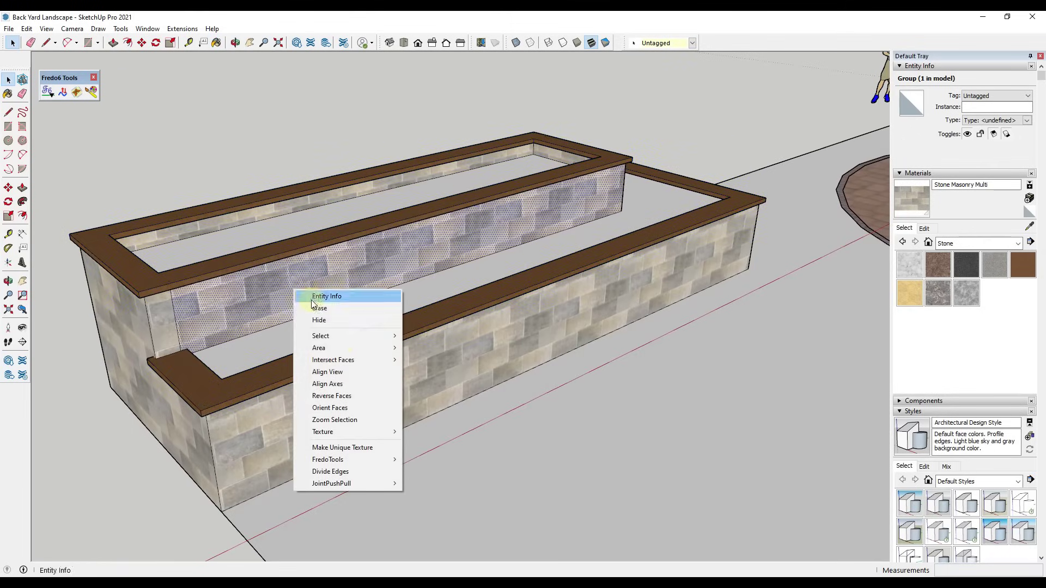
mouse_move(343, 337)
left_click(462, 394)
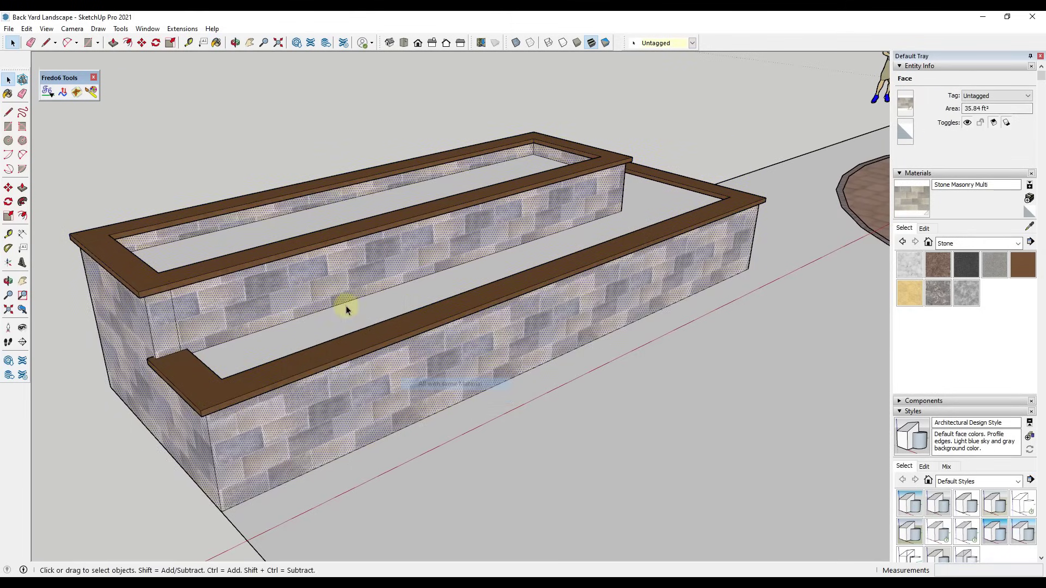
scroll(425, 300, "down", 4)
right_click(444, 330)
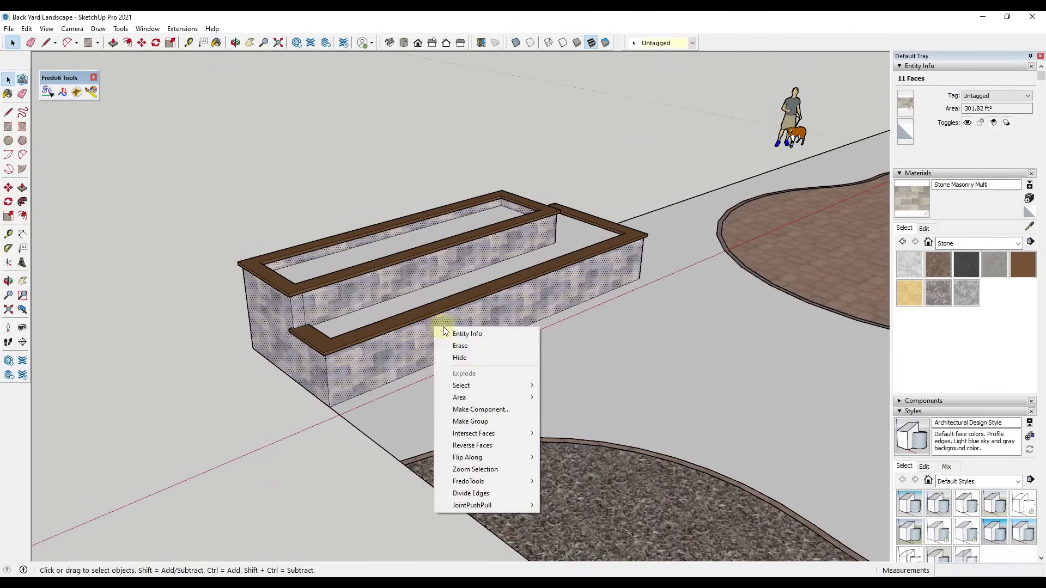
left_click(493, 421)
Step: Paint the soil surfaces of the lower and upper planter tiers with Groundcover Wood Mix sampled from the mulch bed
double_click(547, 211)
left_click(603, 227)
left_click(564, 269)
left_click(576, 232)
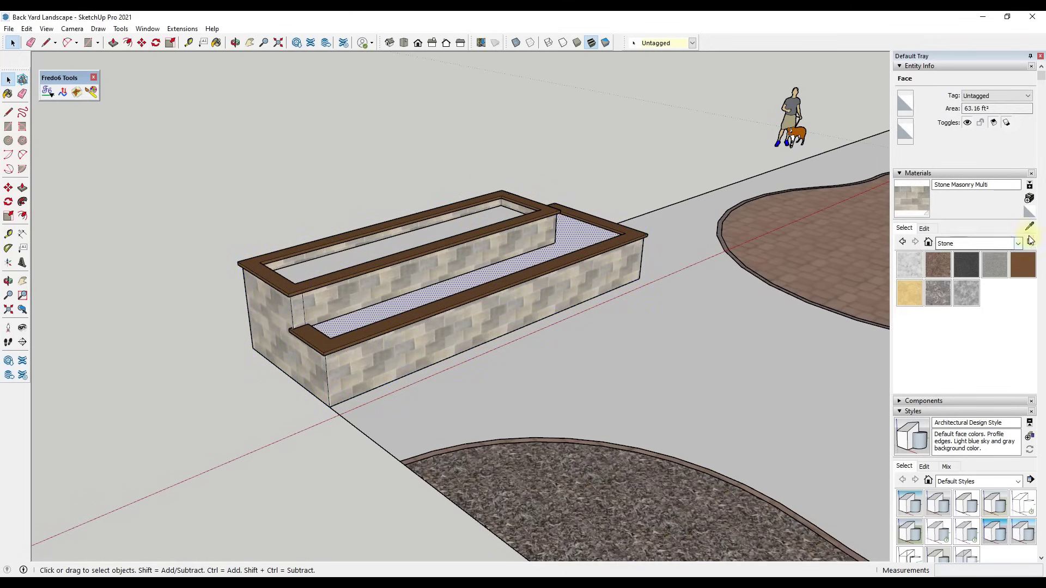
key("b")
left_click(590, 470, "alt")
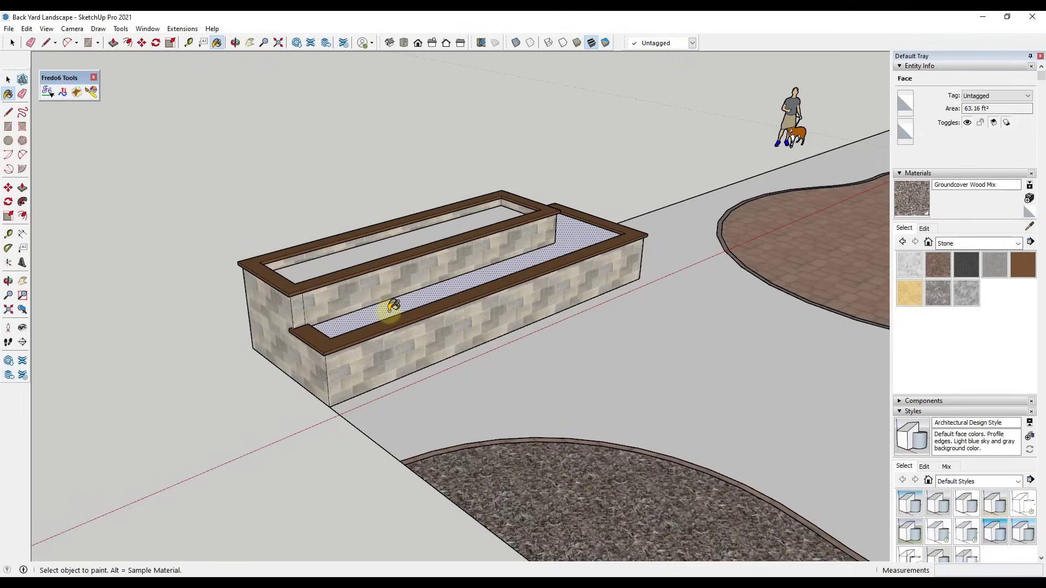
left_click(393, 306)
left_click(341, 252)
key("space")
middle_click_drag(472, 264, 570, 252)
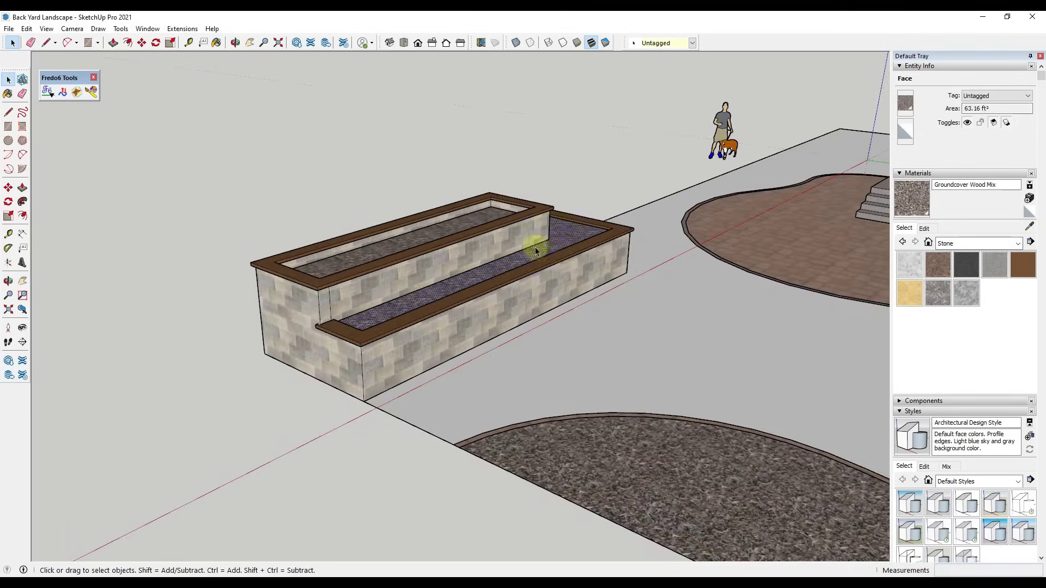
Step: Paint the open ground face with Grass Light Green from the Landscaping, Fencing and Vegetation materials, and replace it with Grass Dark Green
scroll(570, 250, "down", 6)
middle_click_drag(696, 262, 493, 271)
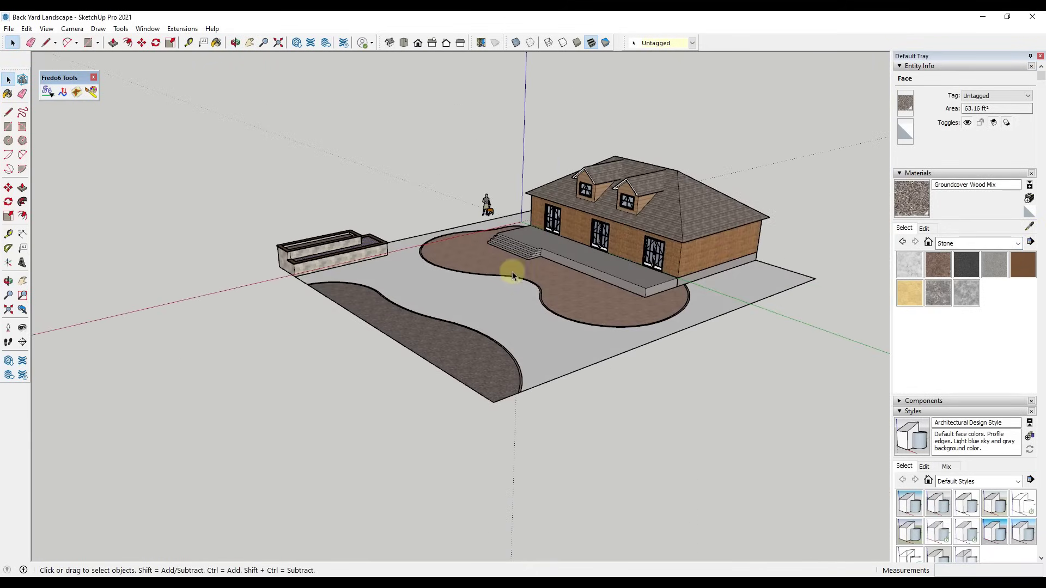
scroll(507, 272, "up", 4)
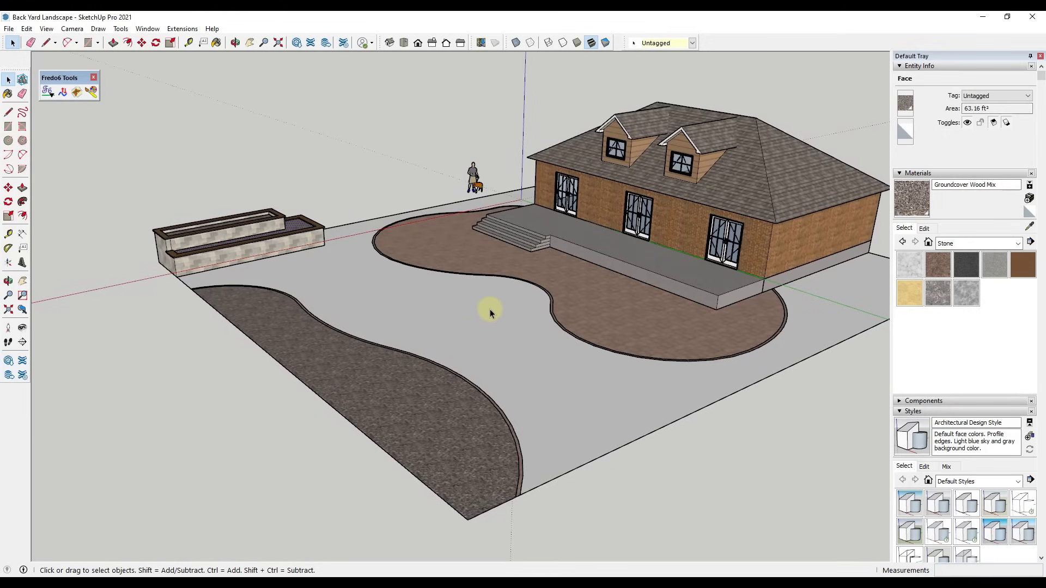
left_click(455, 311)
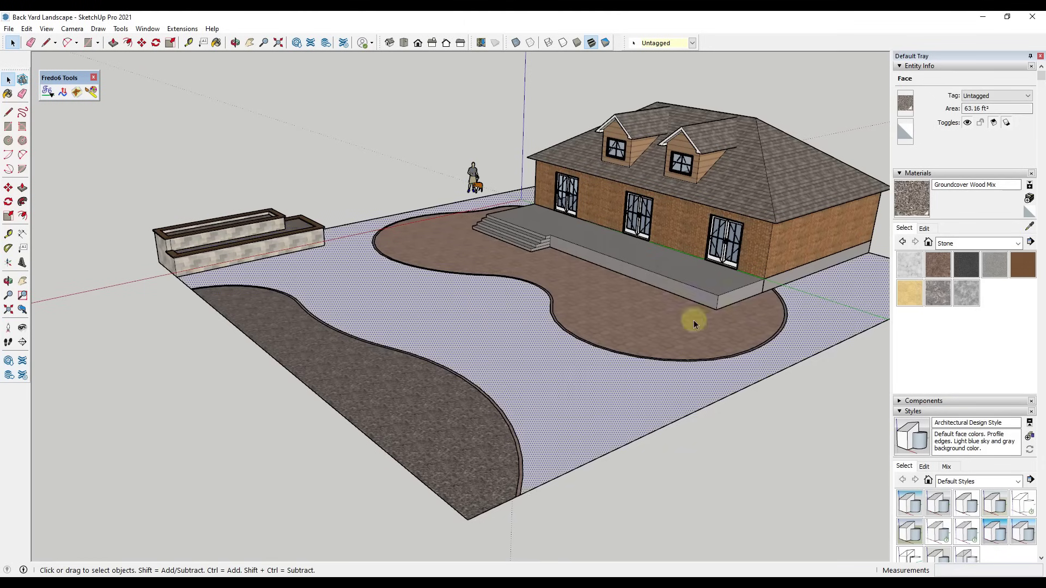
left_click(957, 244)
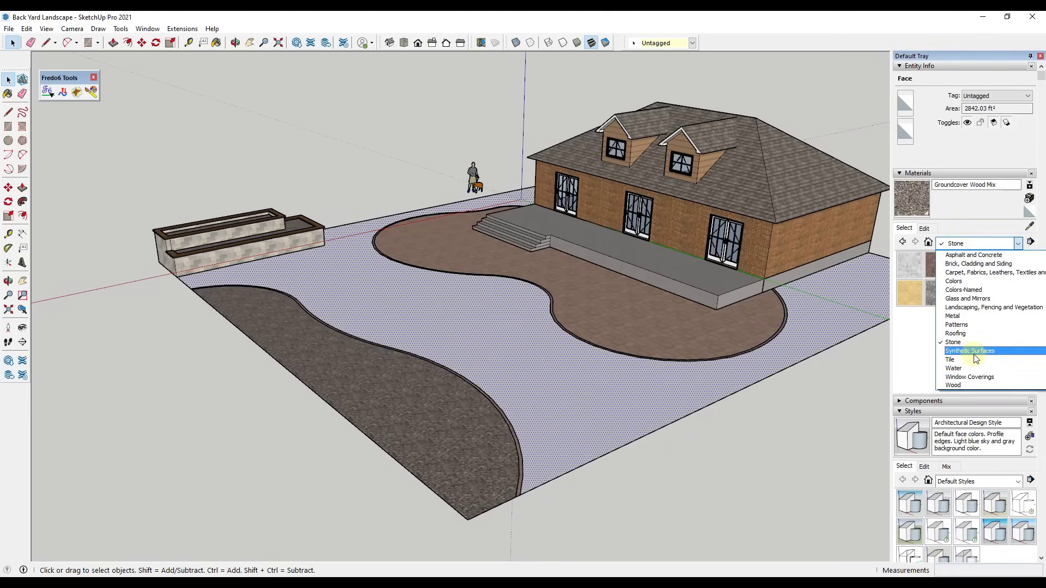
scroll(967, 335, "up", 2)
left_click(975, 334)
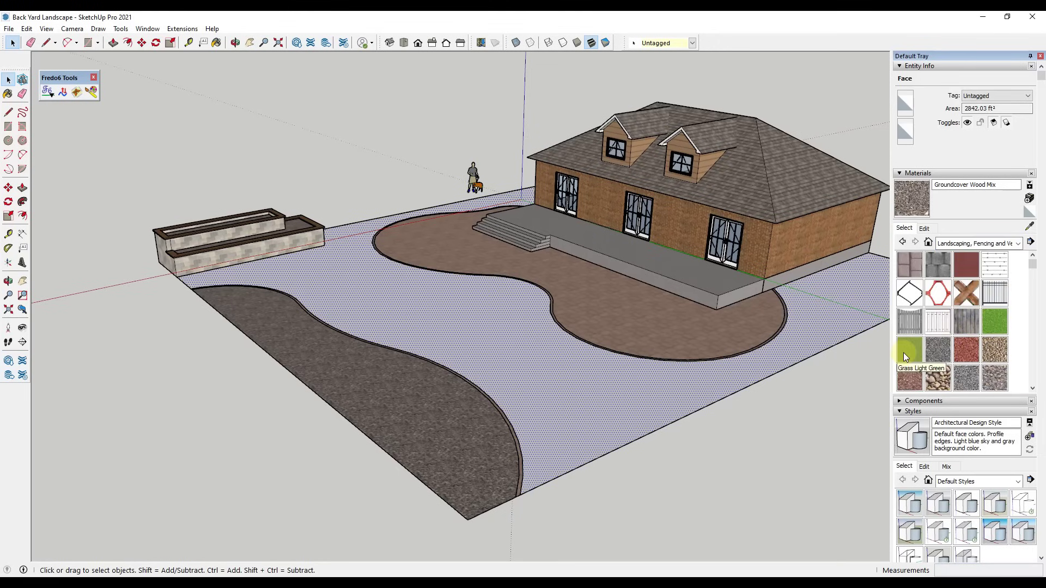
left_click(906, 353)
left_click(572, 365)
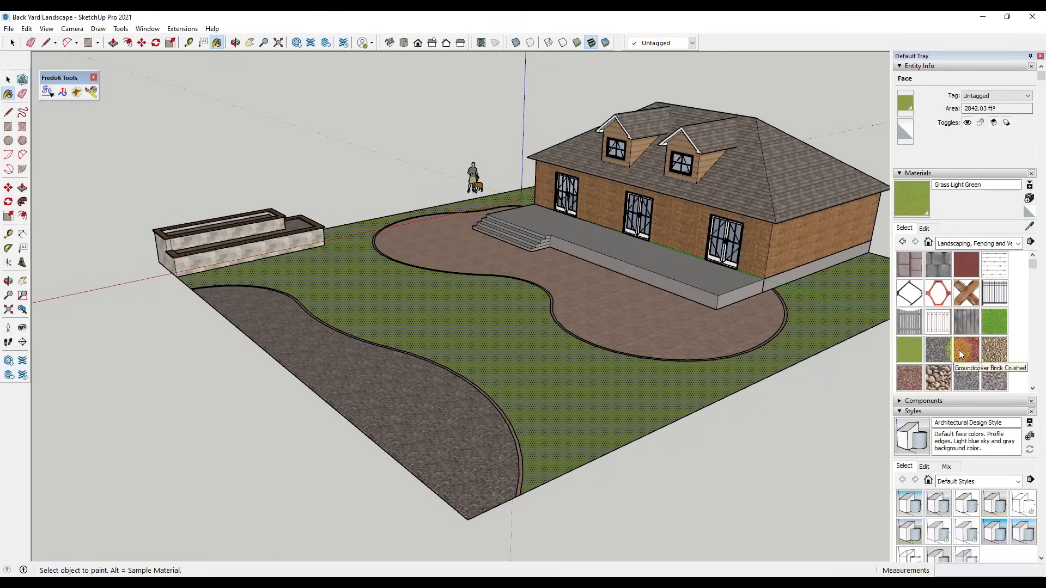
left_click(994, 320)
left_click(659, 381)
Step: Set the Grass Dark Green texture's width to 4' so the grass pattern is scaled up
mouse_move(685, 392)
middle_mouse_down()
mouse_move(598, 370)
mouse_move(626, 387)
middle_mouse_up()
scroll(469, 390, "up", 6)
key("space")
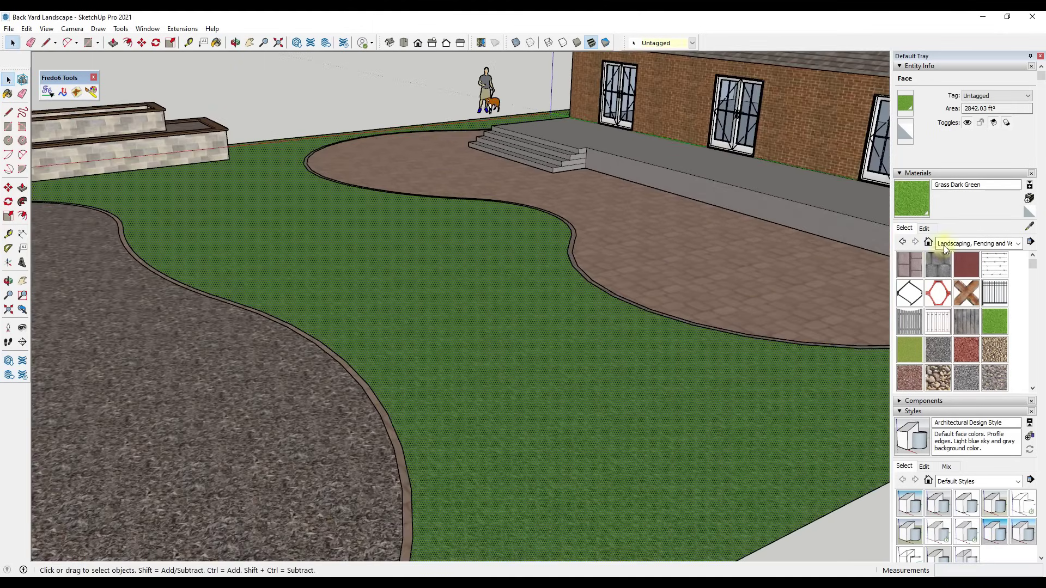
left_click(924, 228)
type("4'")
key("Return")
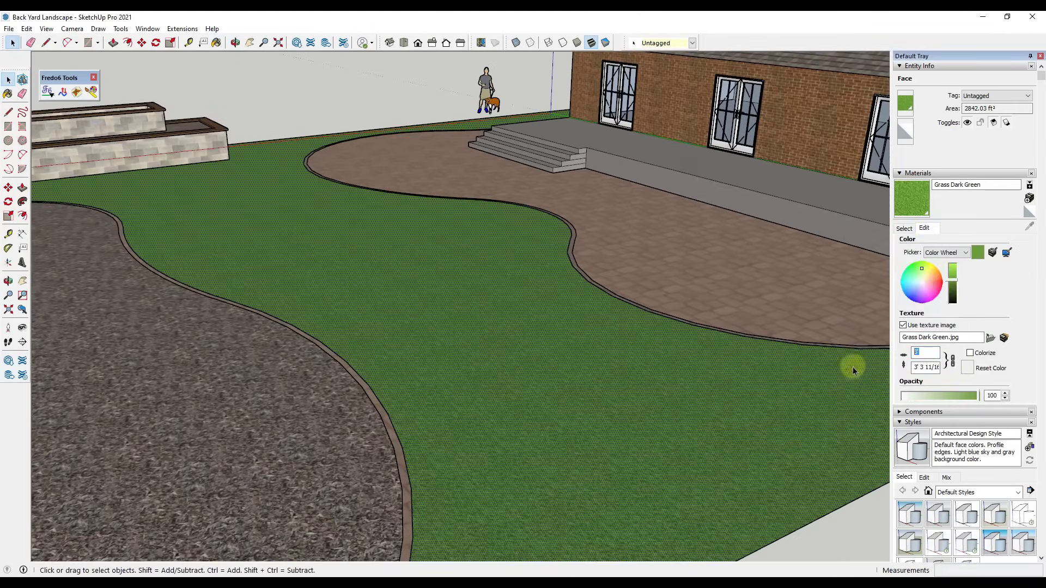
scroll(325, 210, "down", 8)
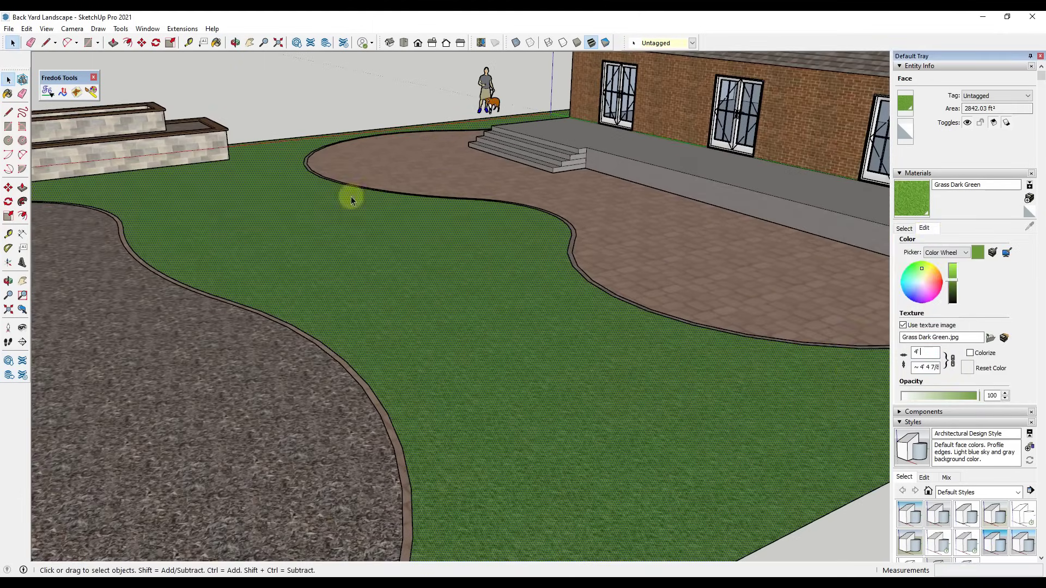
Step: Examine the mulch bed's curved edging, the lawn and the strip of yard beside the house from several angles
middle_click_drag(507, 188, 518, 227)
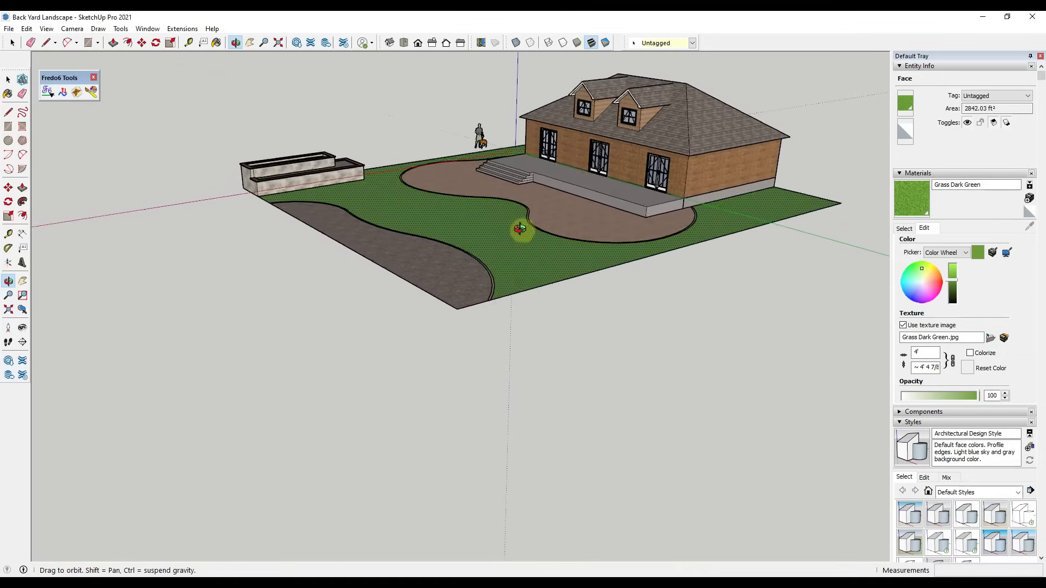
scroll(506, 261, "up", 2)
left_click(498, 292)
scroll(506, 294, "up", 1)
double_click(500, 287)
left_click(500, 287)
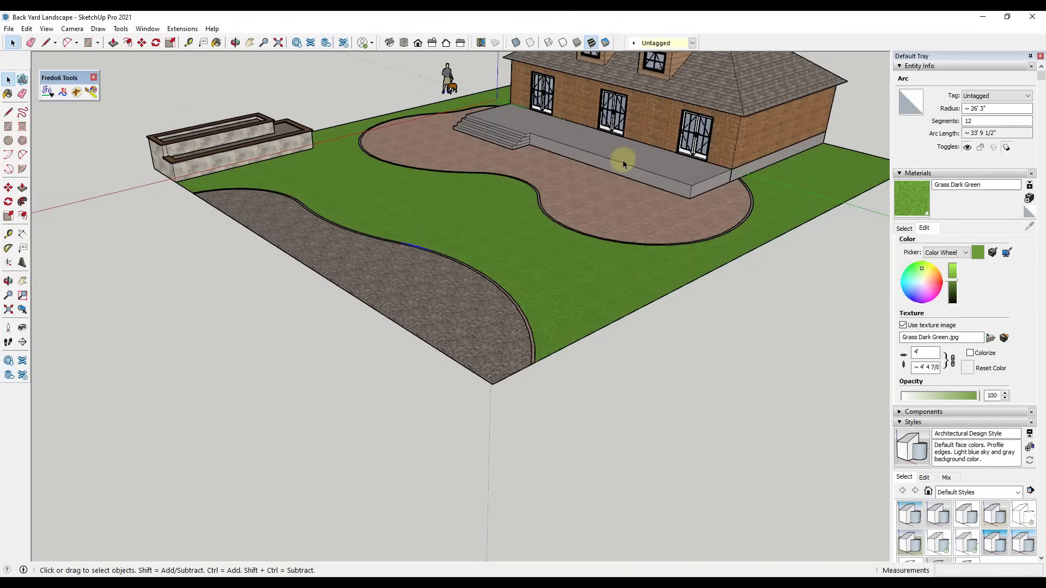
middle_click_drag(206, 150, 234, 143)
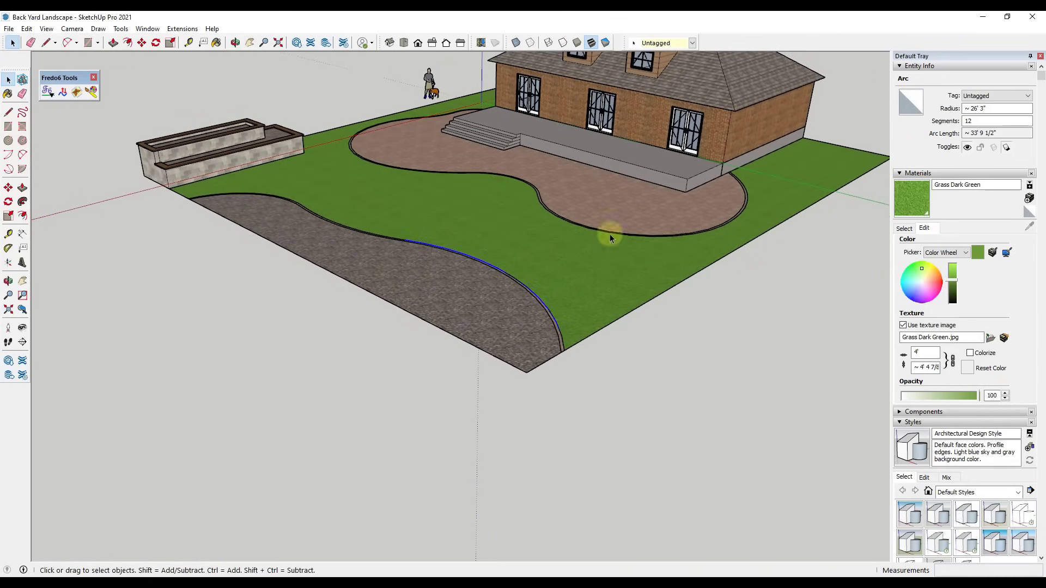
scroll(643, 234, "down", 3)
middle_click_drag(544, 252, 766, 170)
scroll(738, 196, "up", 4)
middle_click_drag(686, 182, 771, 234)
scroll(755, 233, "up", 4)
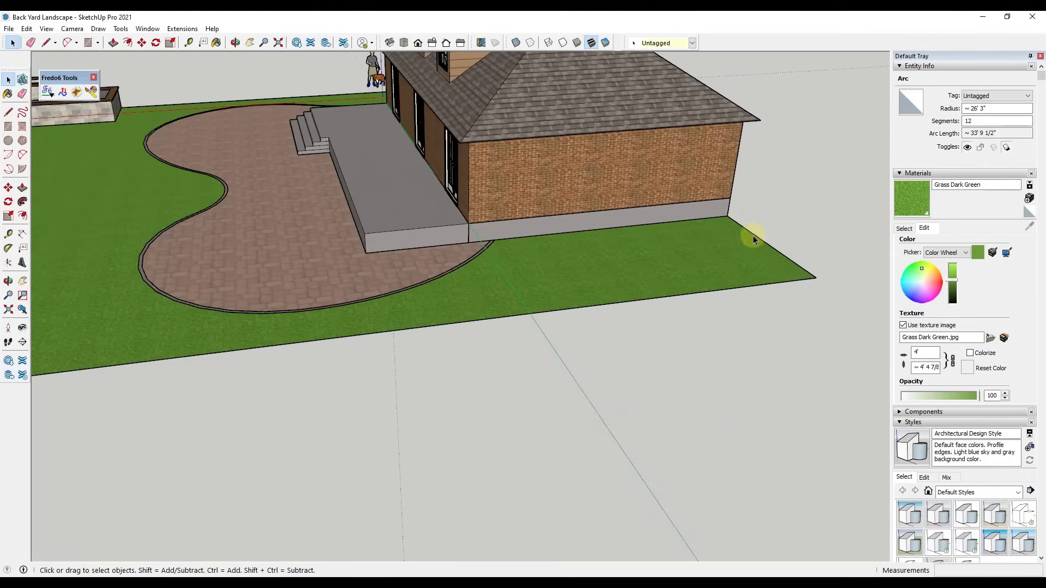
scroll(751, 234, "down", 5)
scroll(762, 235, "up", 2)
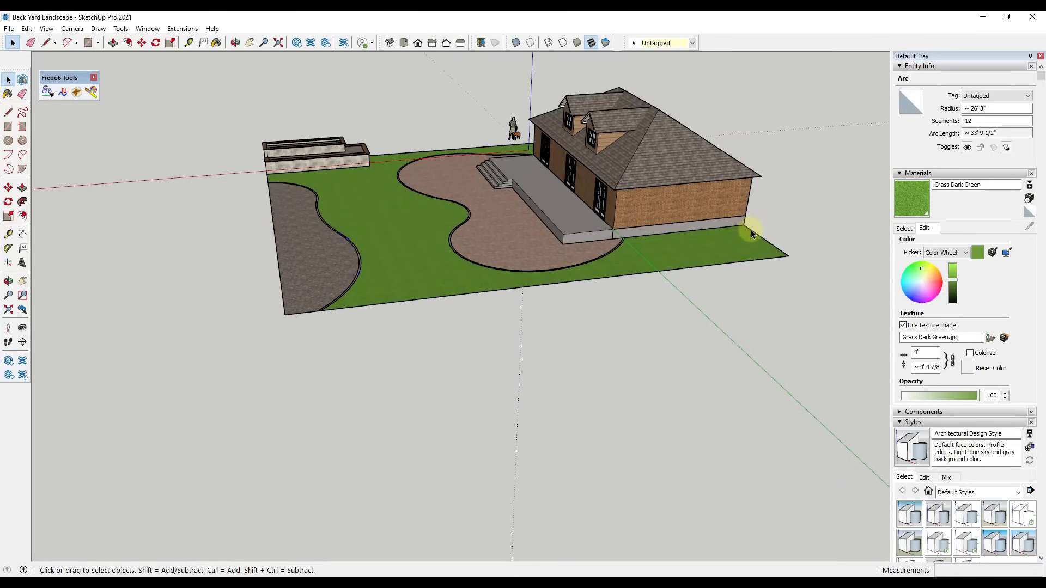
Step: Select the lawn face together with its bounding edges and make them a group
left_click(452, 263)
left_click(433, 267)
scroll(703, 267, "down", 3)
scroll(711, 253, "up", 2)
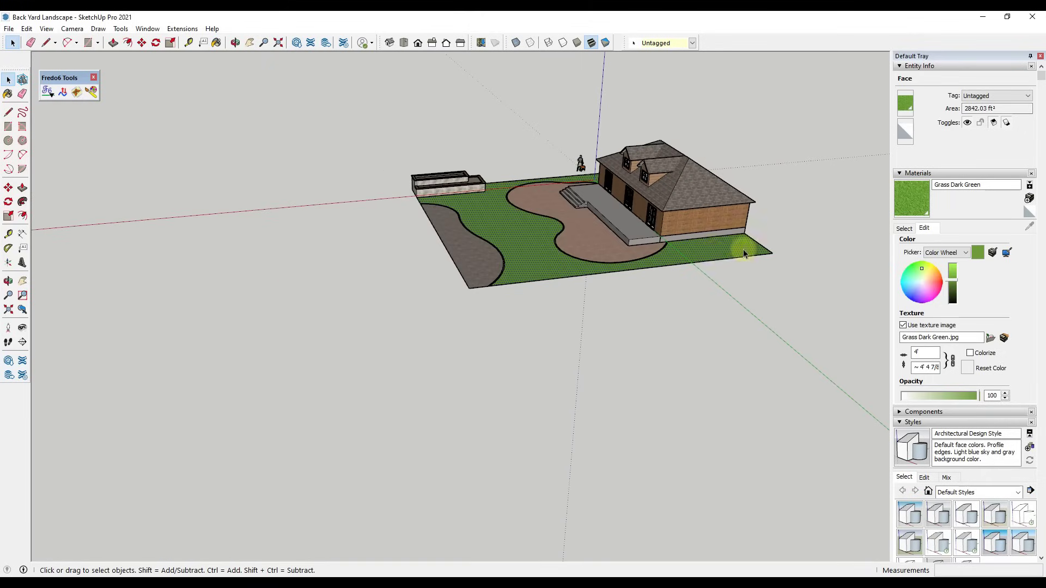
double_click(711, 253)
right_click(711, 253)
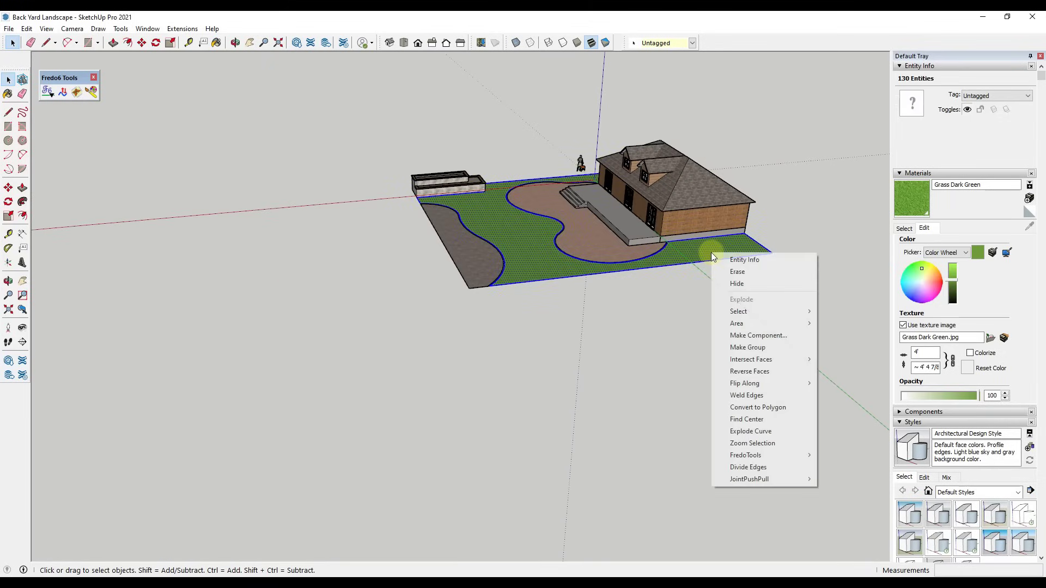
left_click(763, 348)
Step: Trace the yard's outer boundary with the Line tool from one rear house corner, around the mulch bed and planter, to the opposite house corner
scroll(768, 270, "up", 4)
key("l")
left_click(737, 260)
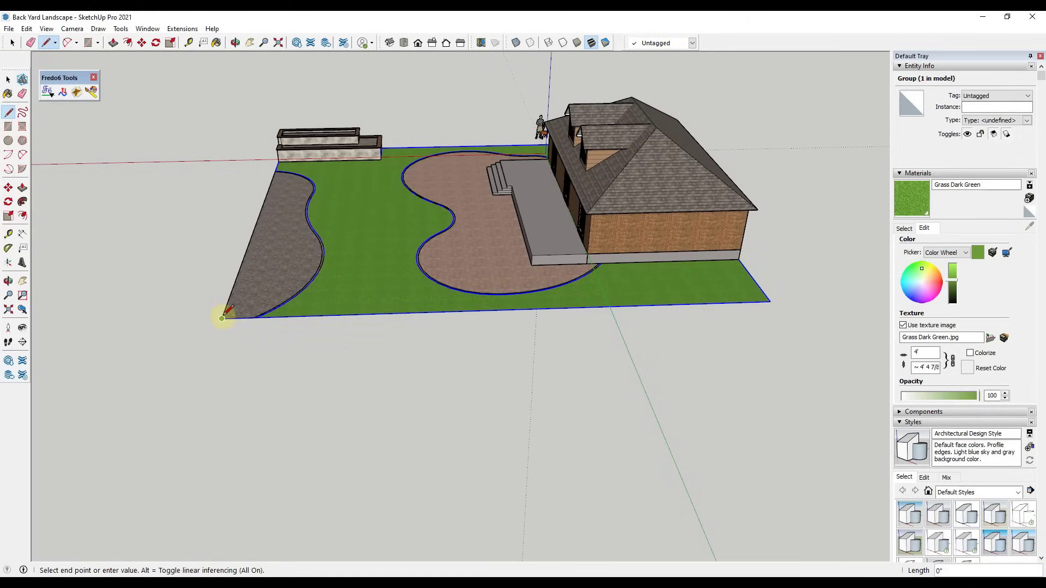
middle_click_drag(260, 188, 182, 273)
scroll(218, 256, "up", 5)
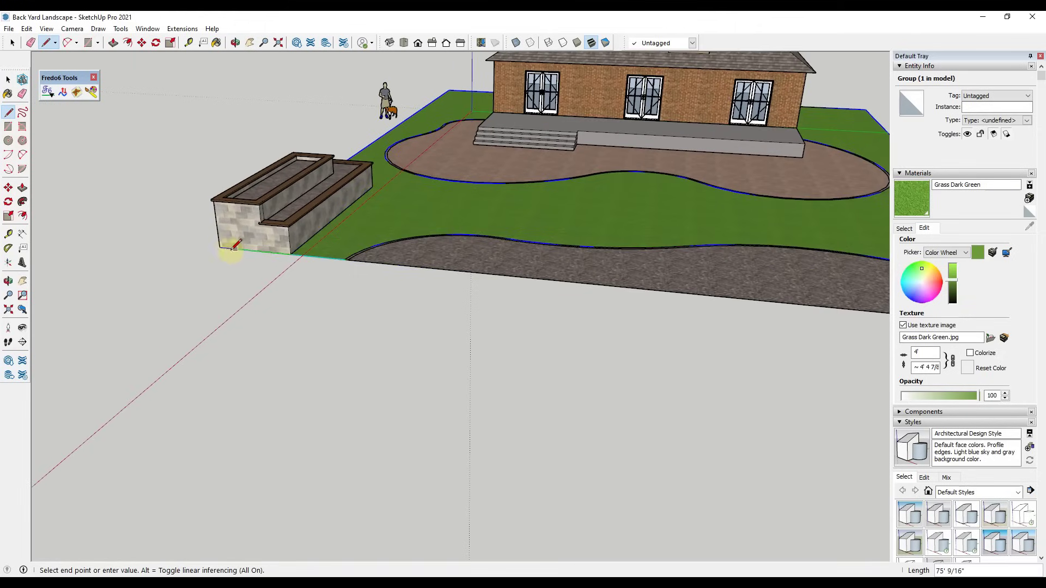
middle_click_drag(229, 233, 673, 243)
scroll(545, 262, "down", 3)
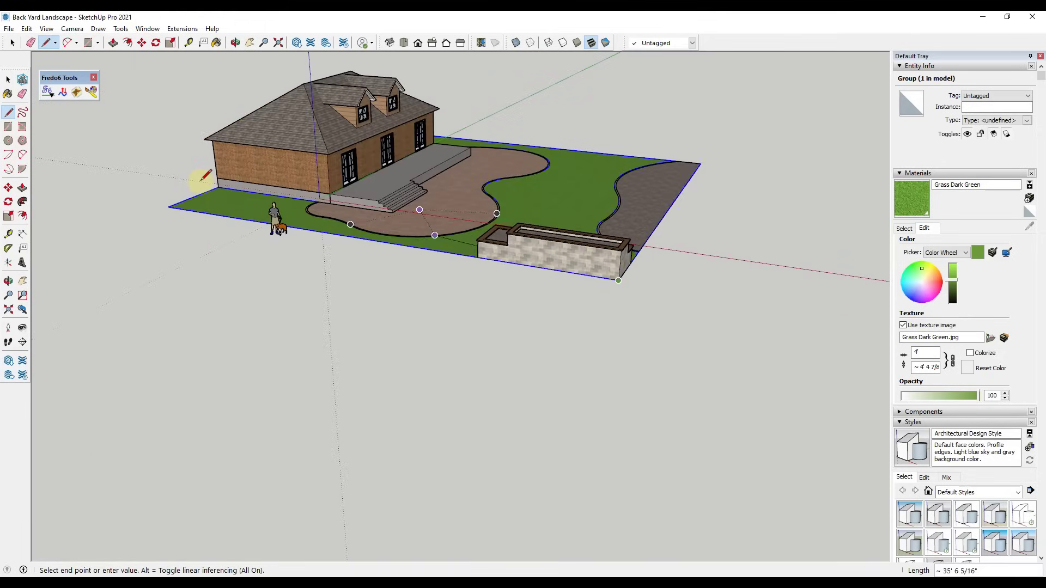
scroll(150, 194, "up", 2)
left_click(169, 208)
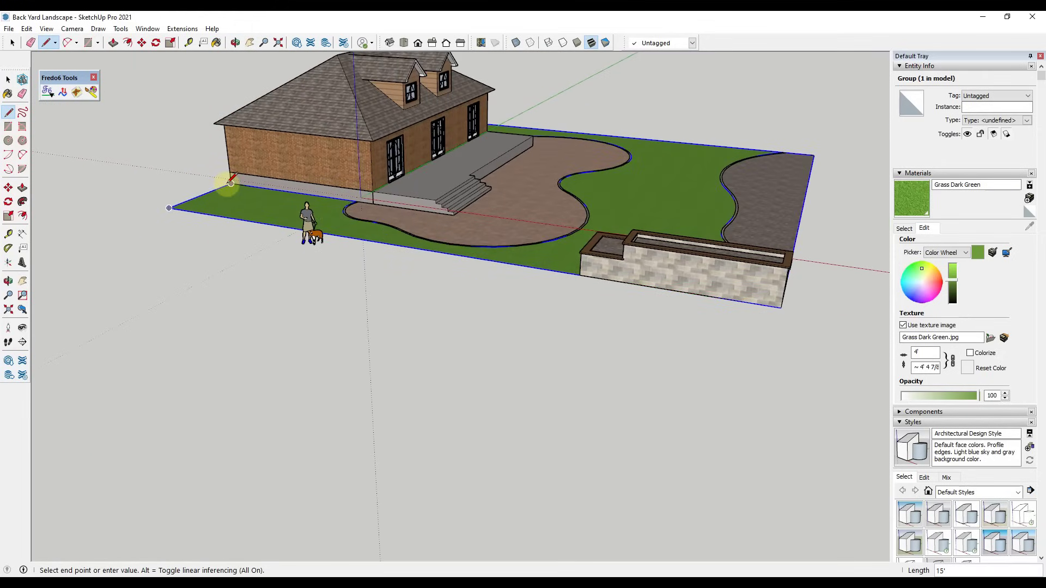
key("space")
Step: Draw a closed rectangular fence board profile 5 1/2" high at the house corner where the yard boundary ends
scroll(188, 181, "up", 6)
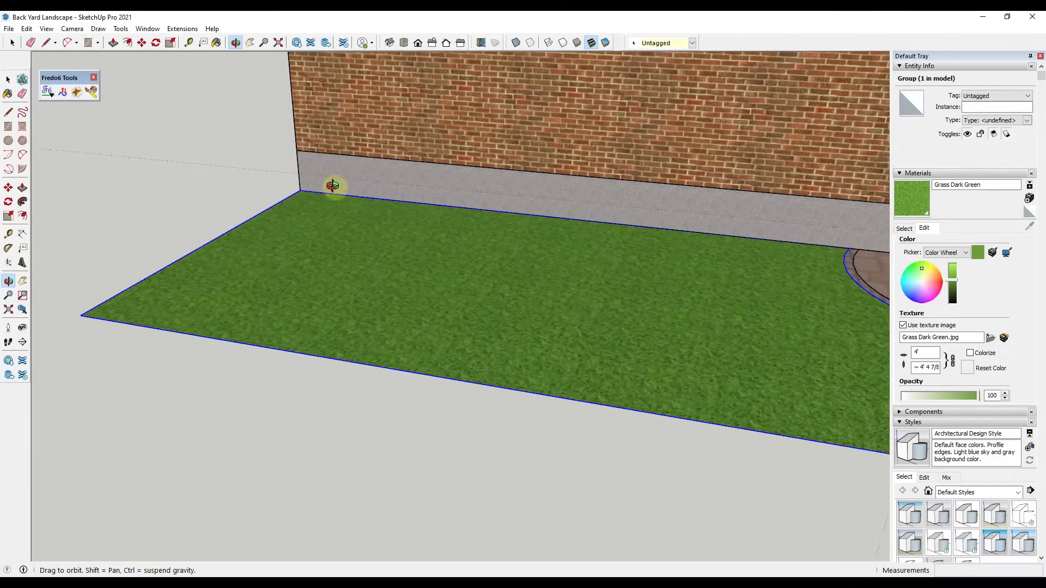
middle_click_drag(544, 204, 511, 238)
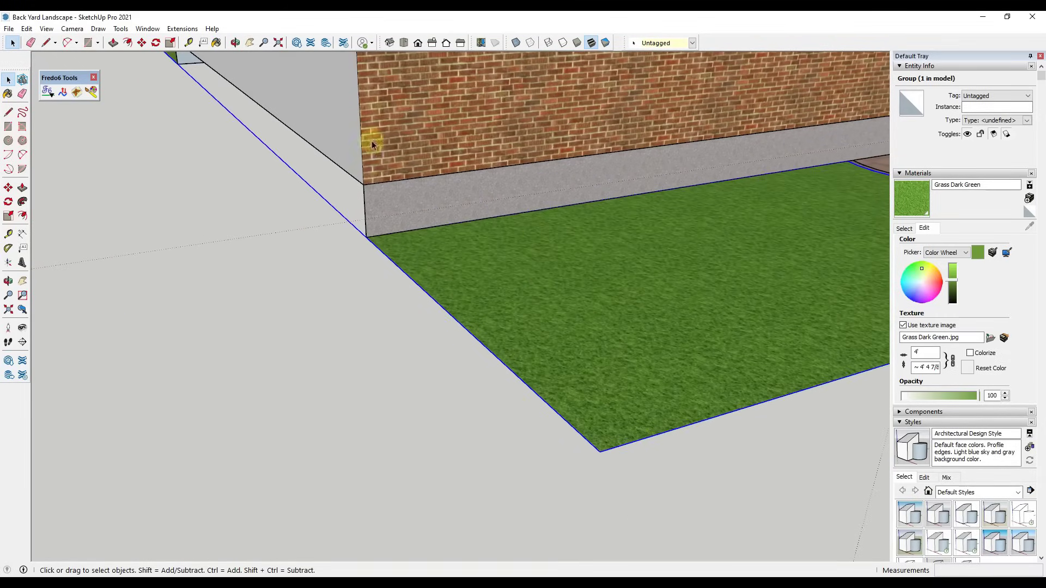
middle_click_drag(573, 386, 390, 251)
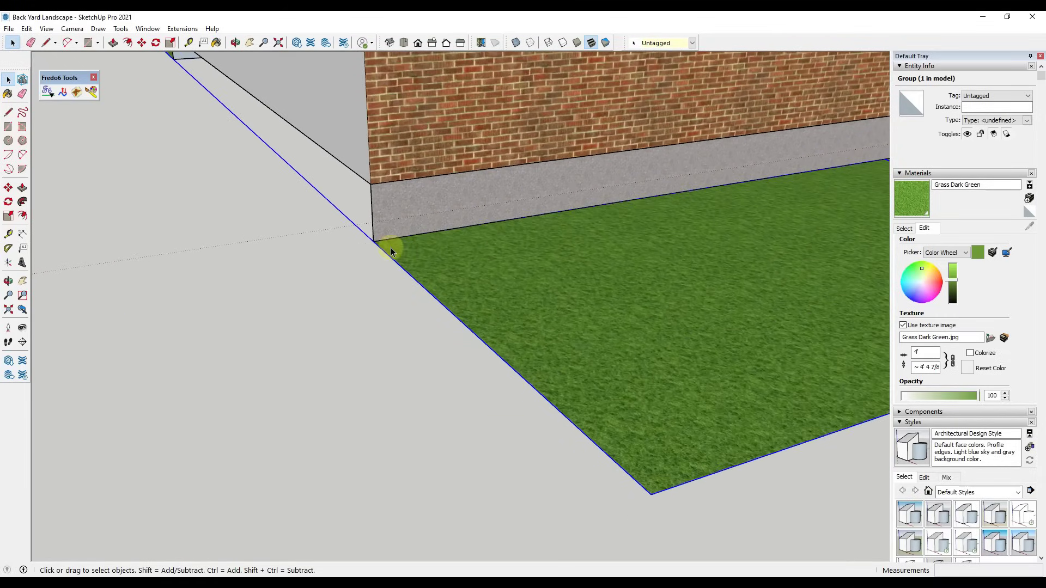
key("l")
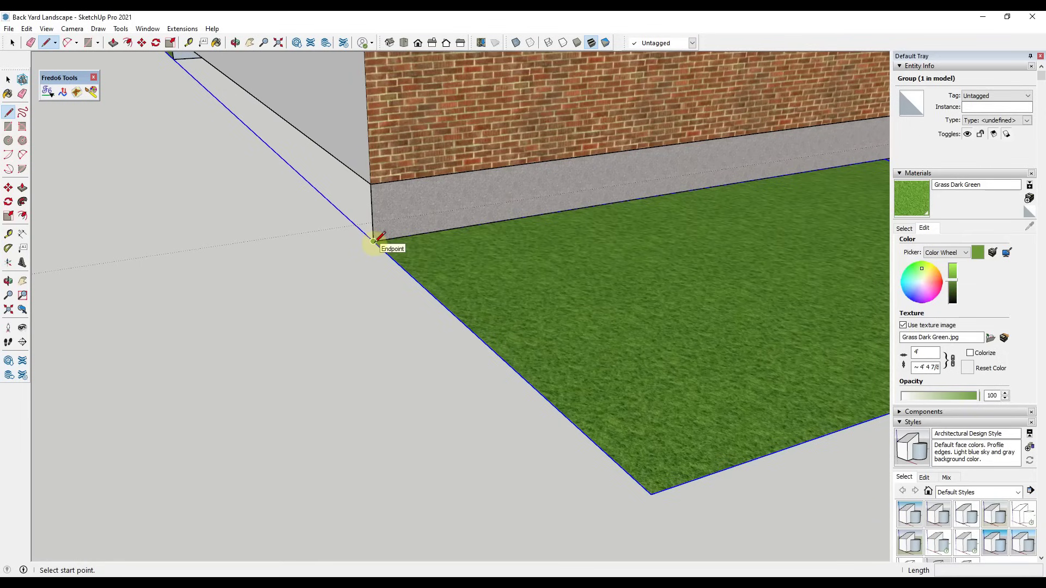
left_click(373, 241)
scroll(373, 241, "up", 2)
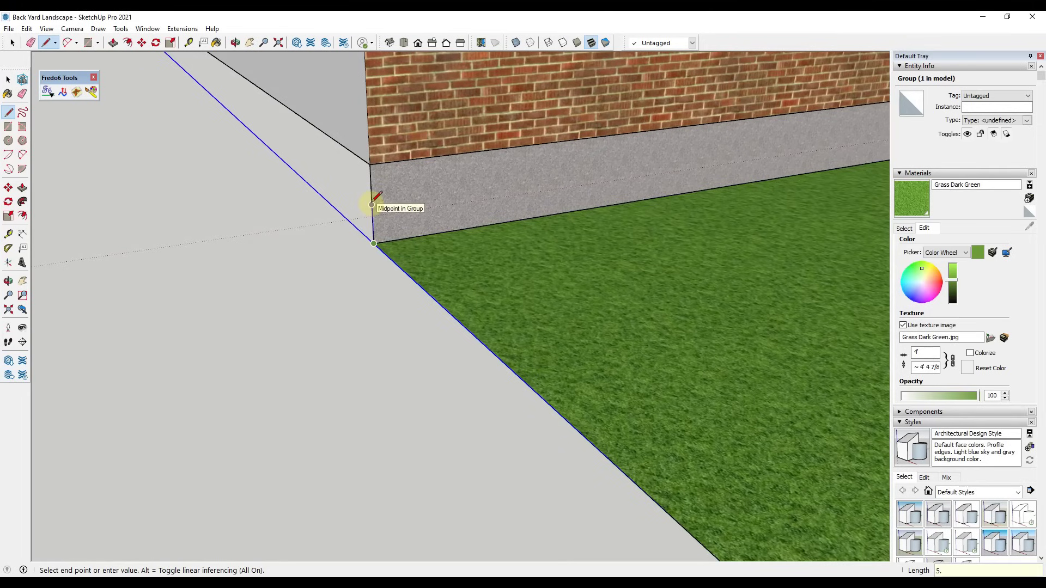
key("Return")
scroll(387, 218, "up", 2)
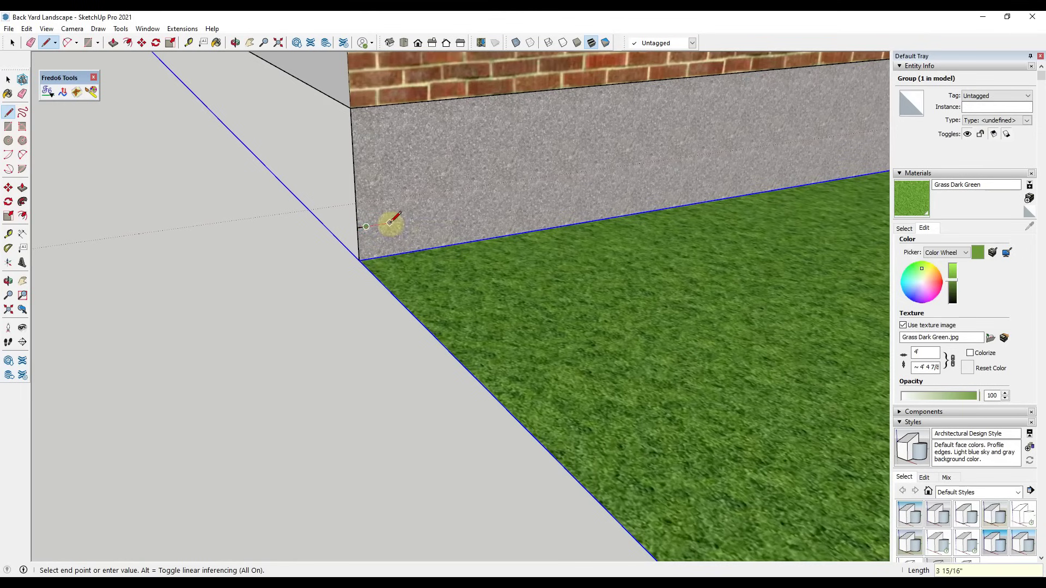
key("Return")
scroll(366, 233, "up", 2)
left_click(367, 276)
left_click(349, 279)
key("space")
left_click(355, 243)
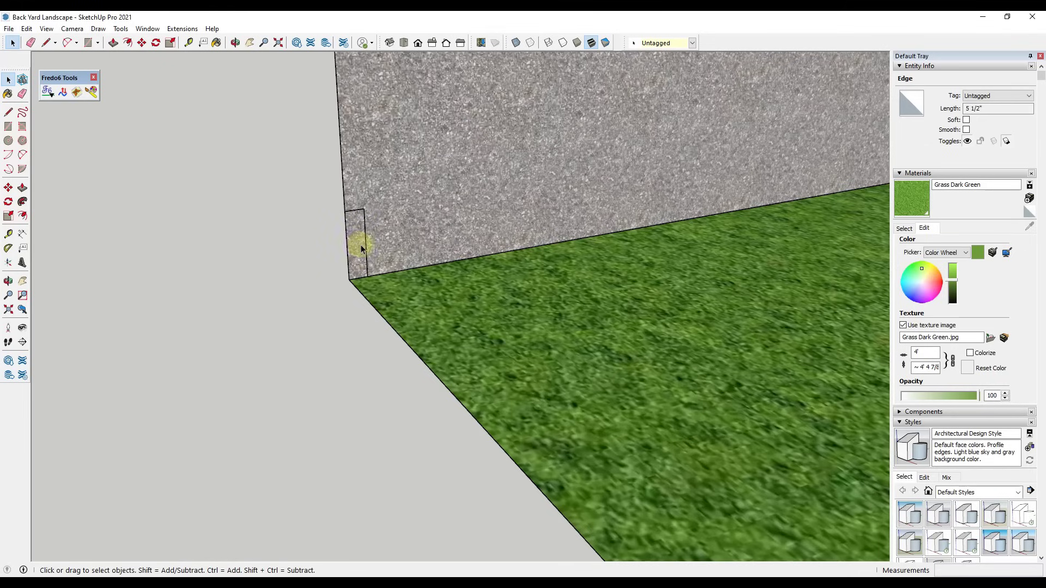
left_click_drag(313, 192, 404, 286)
double_click(358, 241)
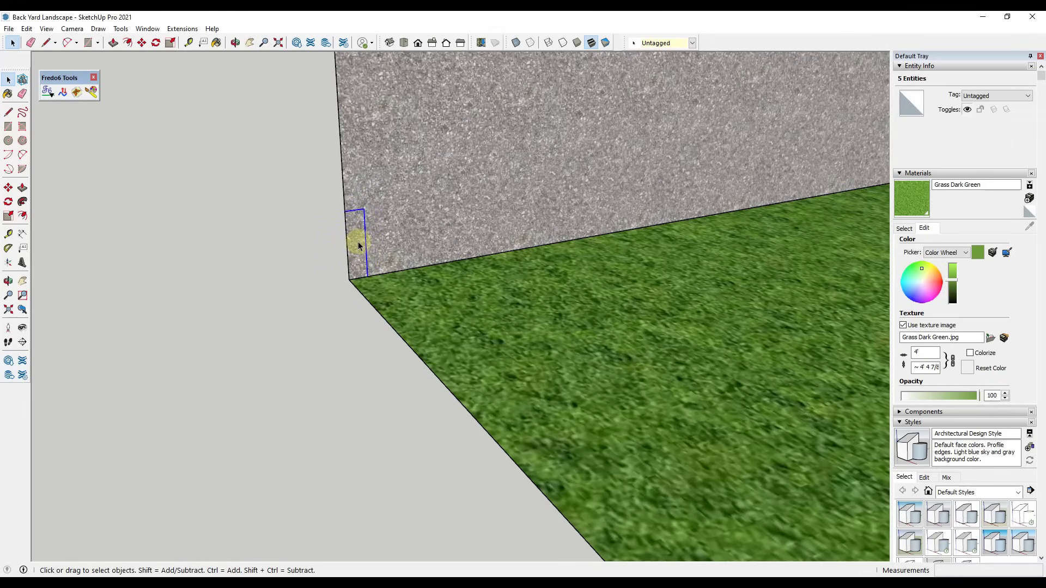
key("m")
left_click(355, 237)
key("space")
middle_click_drag(332, 250, 380, 308)
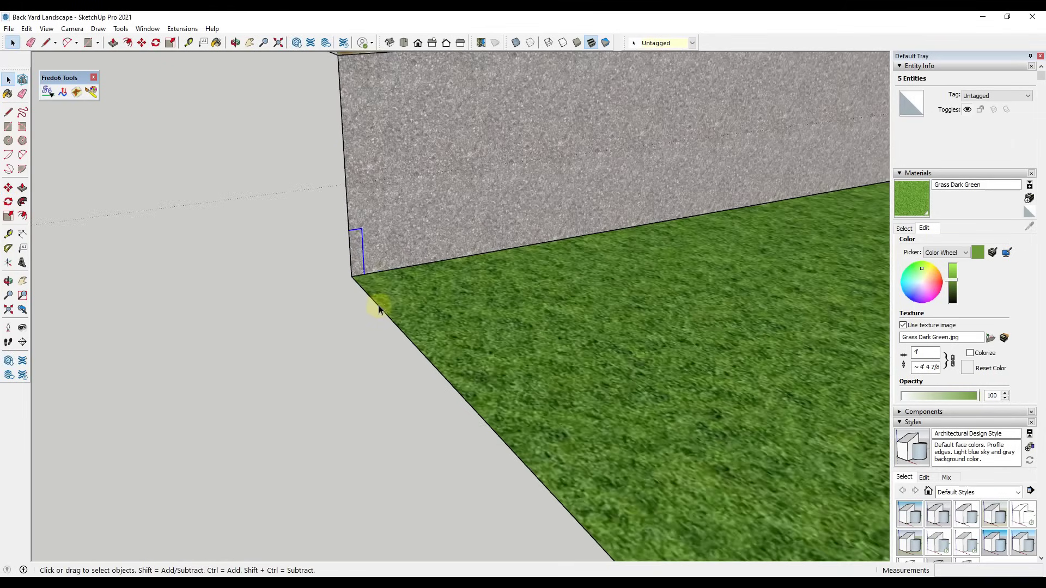
Step: Select the five outer boundary edges as the path and sweep the board profile along them with Follow Me
left_click(380, 310)
scroll(380, 312, "down", 2)
scroll(381, 317, "down", 5)
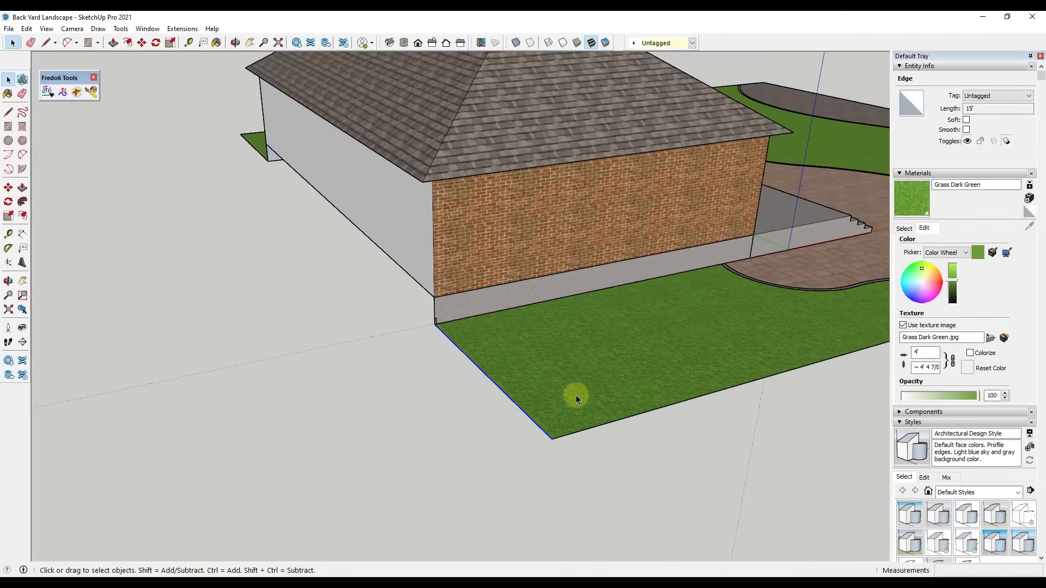
middle_click_drag(578, 431, 267, 247)
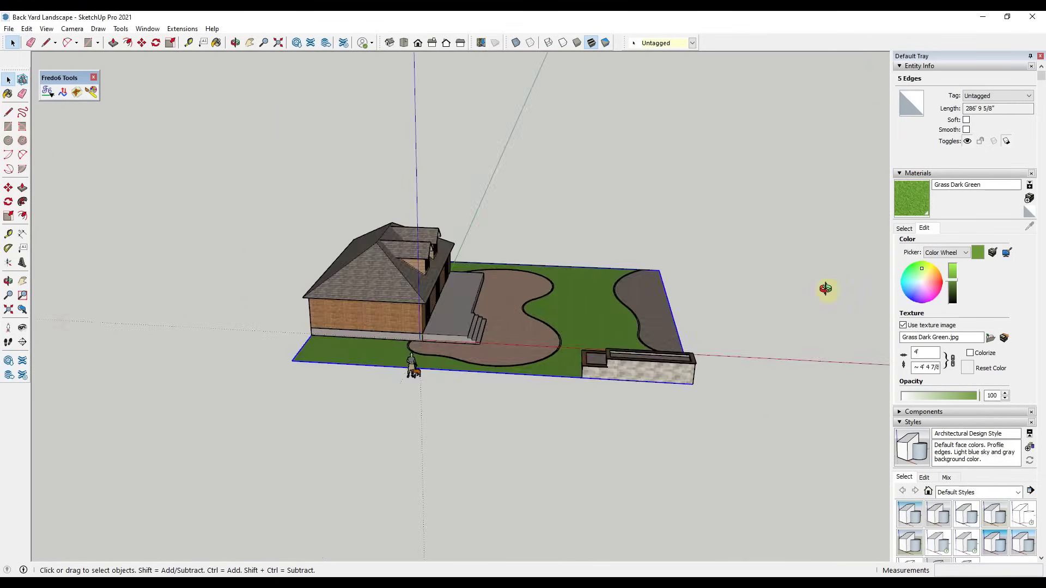
scroll(267, 246, "up", 10)
left_click(22, 202)
scroll(364, 329, "down", 10)
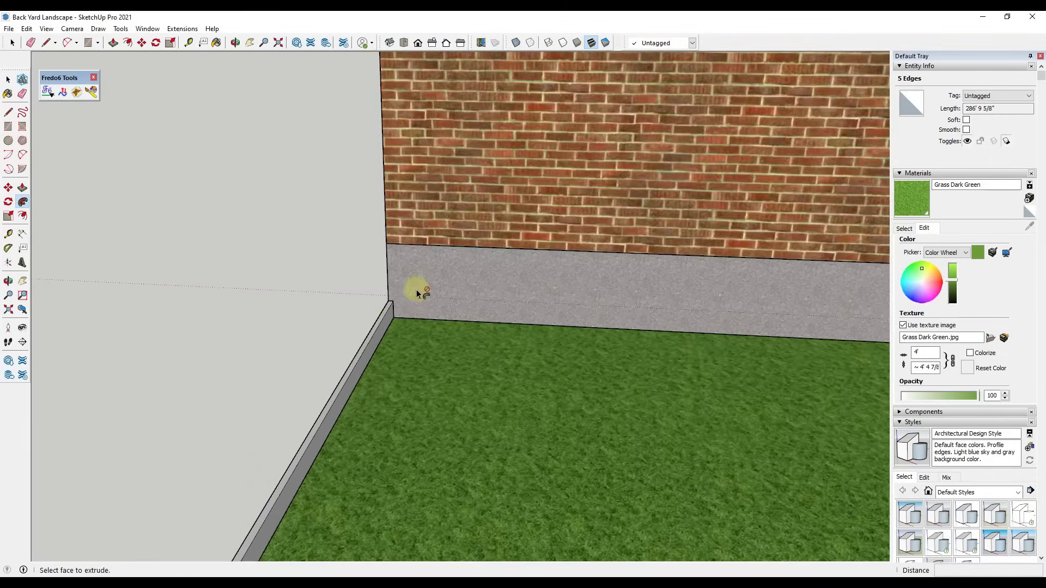
Step: Select the whole swept fence board and make it a component with the definition name Fence Board Row
scroll(410, 288, "down", 5)
middle_click_drag(410, 287, 376, 362)
mouse_move(430, 366)
left_mouse_down()
mouse_move(709, 241)
mouse_move(644, 280)
mouse_move(706, 256)
left_mouse_up()
key("space")
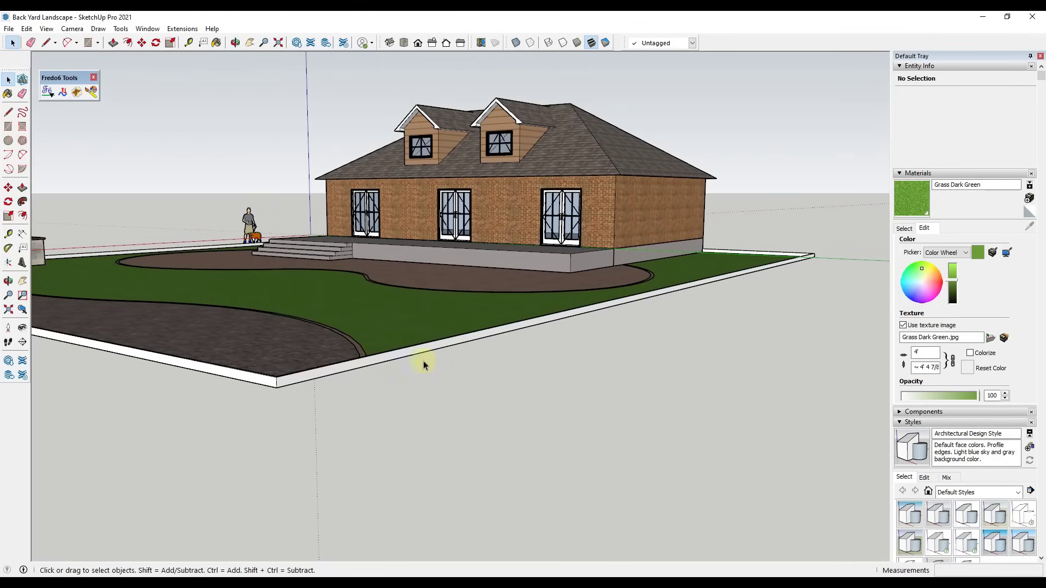
triple_click(407, 357)
right_click(407, 357)
left_click(460, 435)
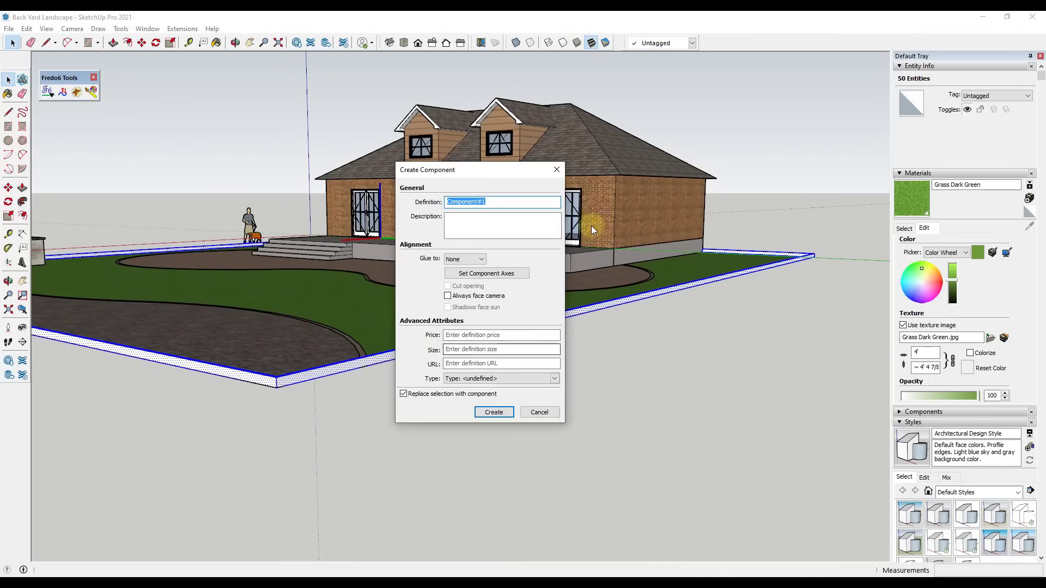
type("Fence")
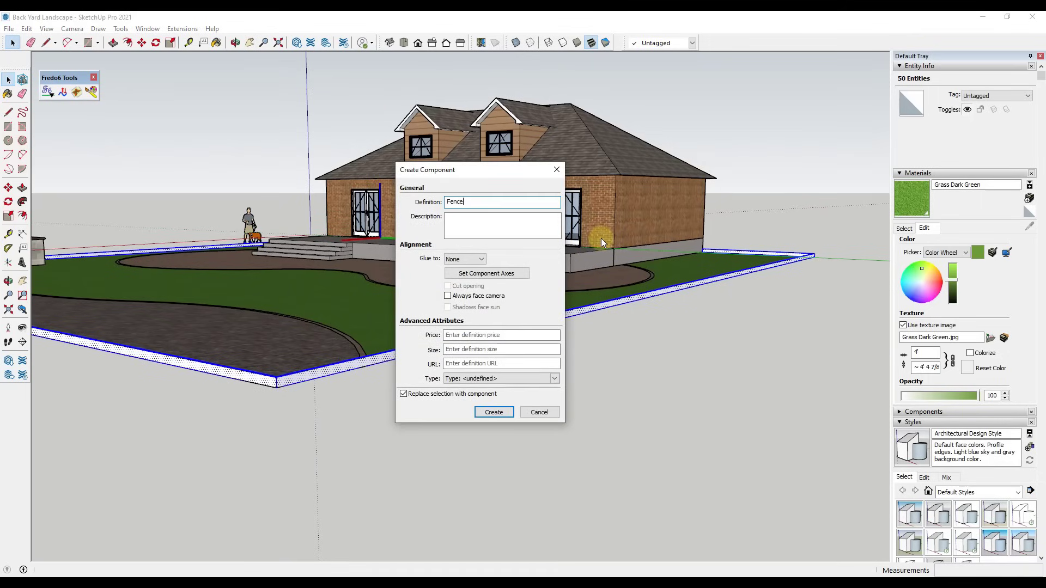
type(" Board Row")
key("Return")
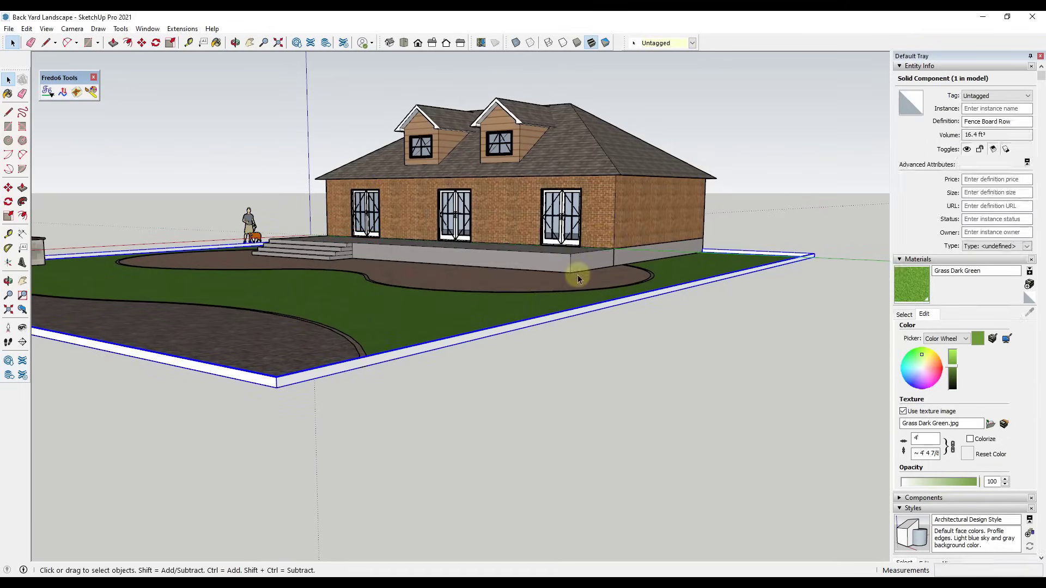
Step: Move the fence board row straight up along the blue axis to leave a small gap above the ground
middle_click_drag(509, 322, 385, 386)
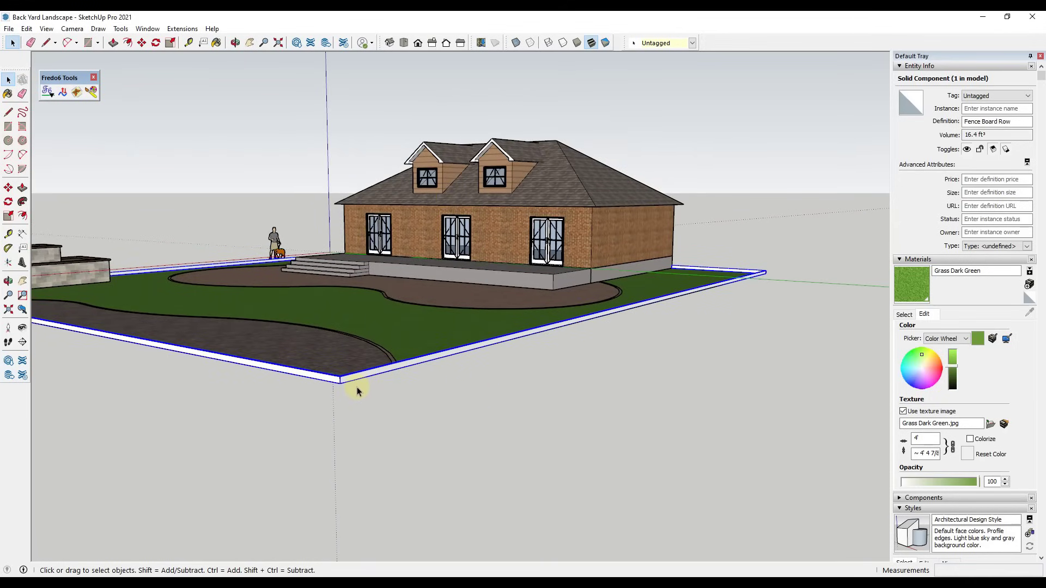
key("m")
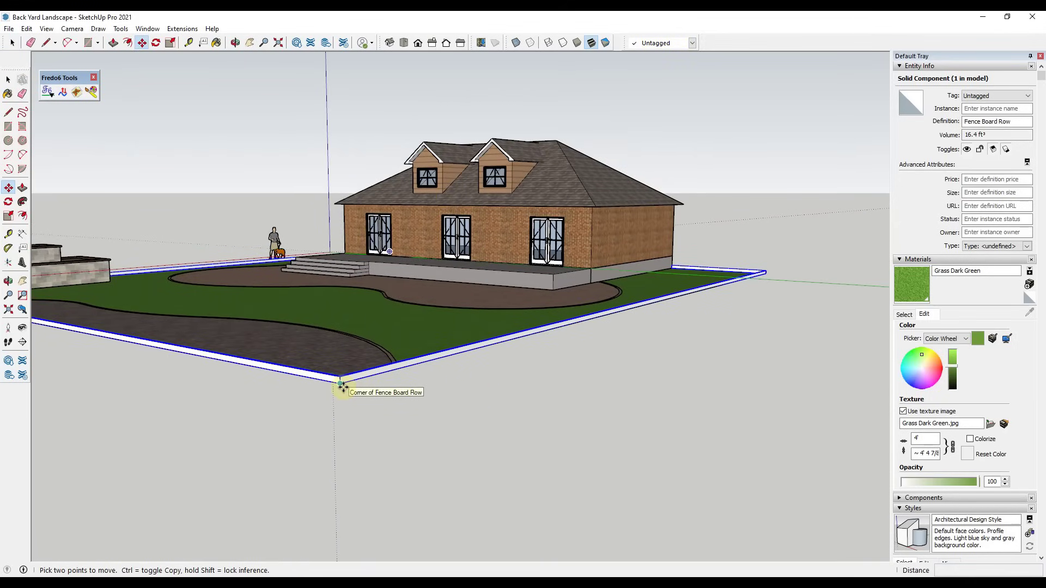
left_click(341, 384)
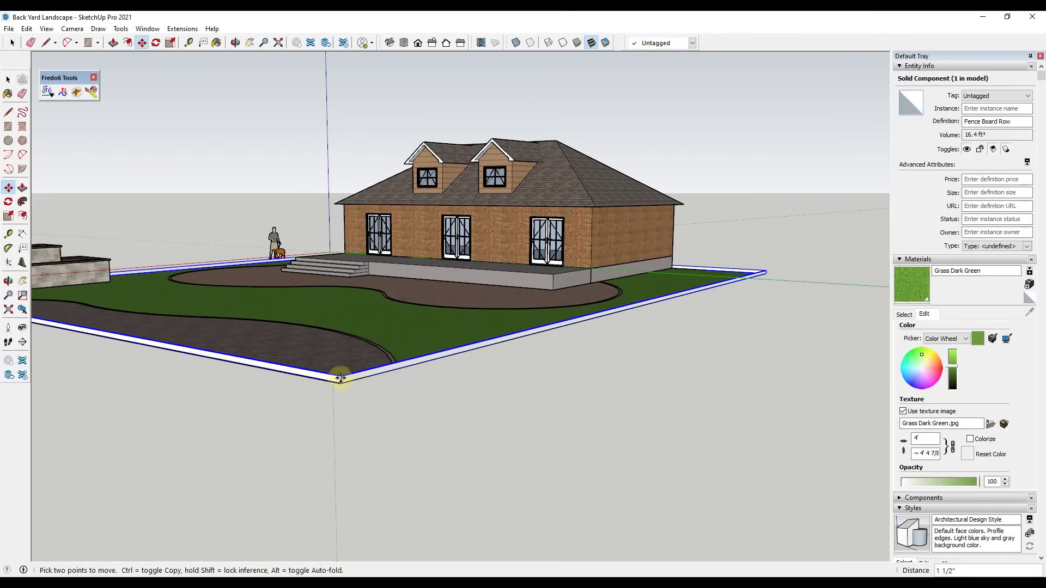
scroll(342, 376, "up", 2)
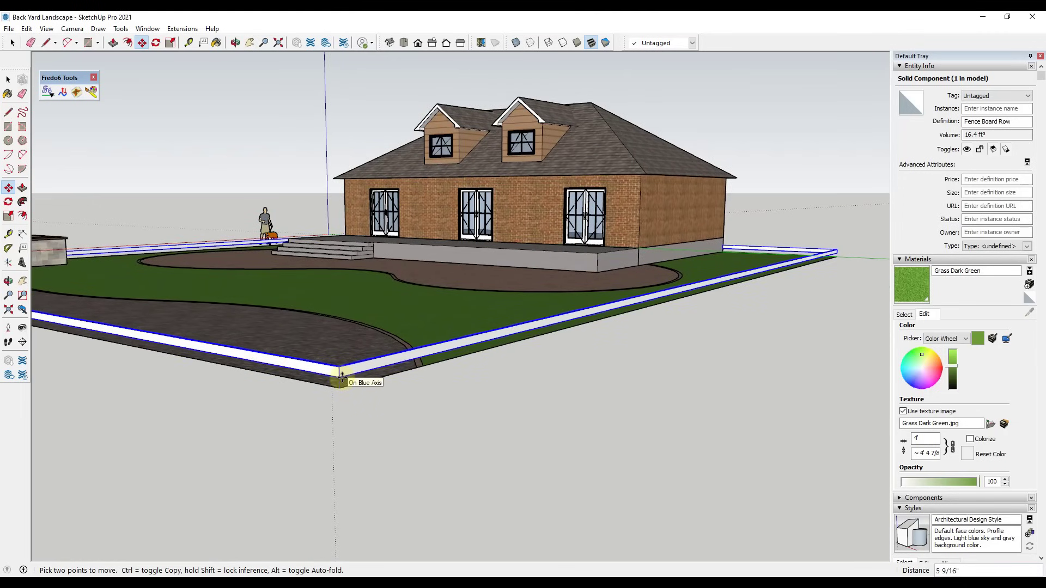
key("Return")
Step: Copy the fence board row 6" straight up from its outer bottom corner
scroll(339, 385, "up", 3)
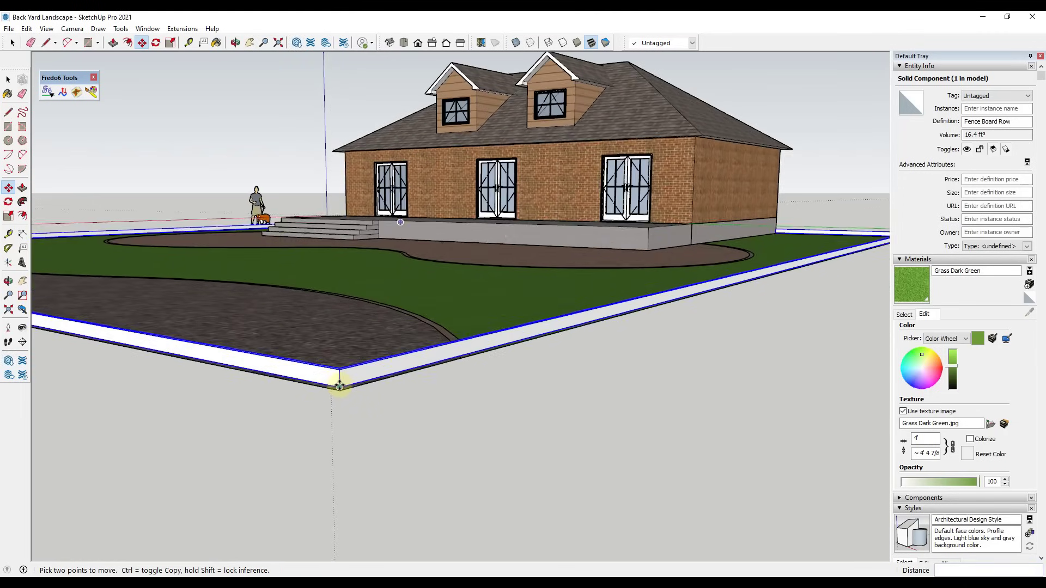
left_click(339, 387)
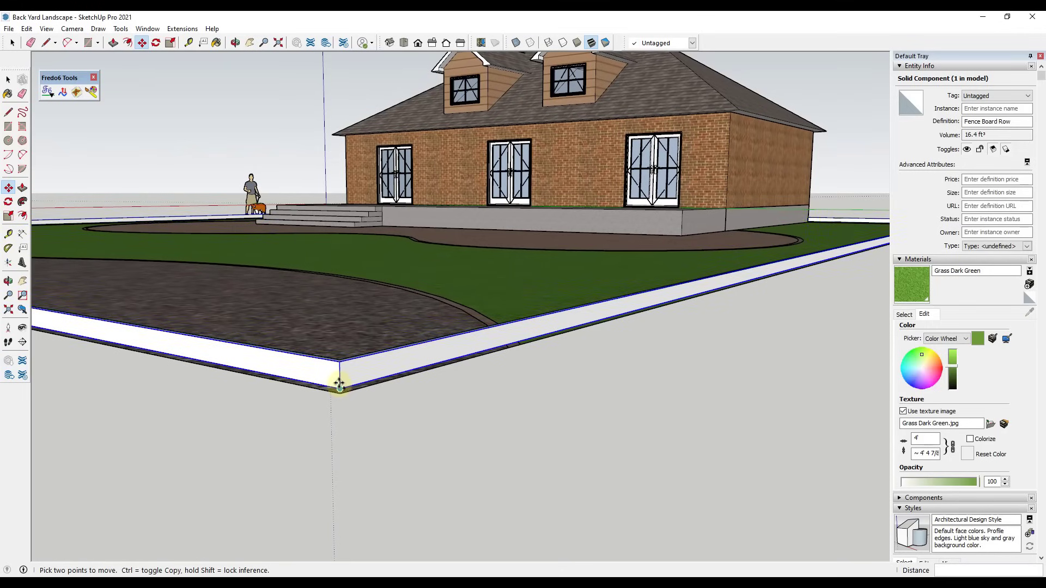
key("ctrl")
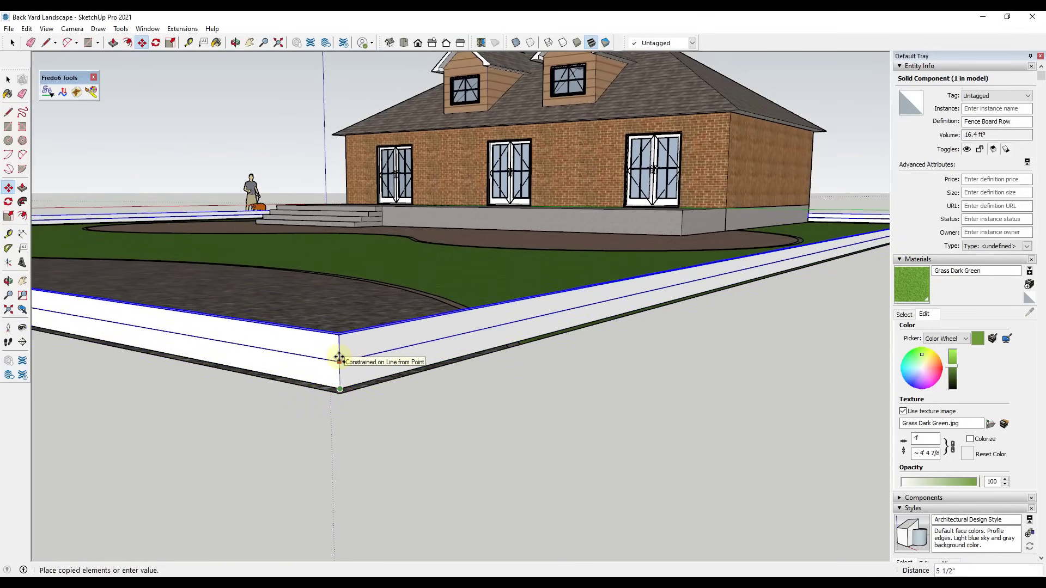
scroll(340, 356, "up", 2)
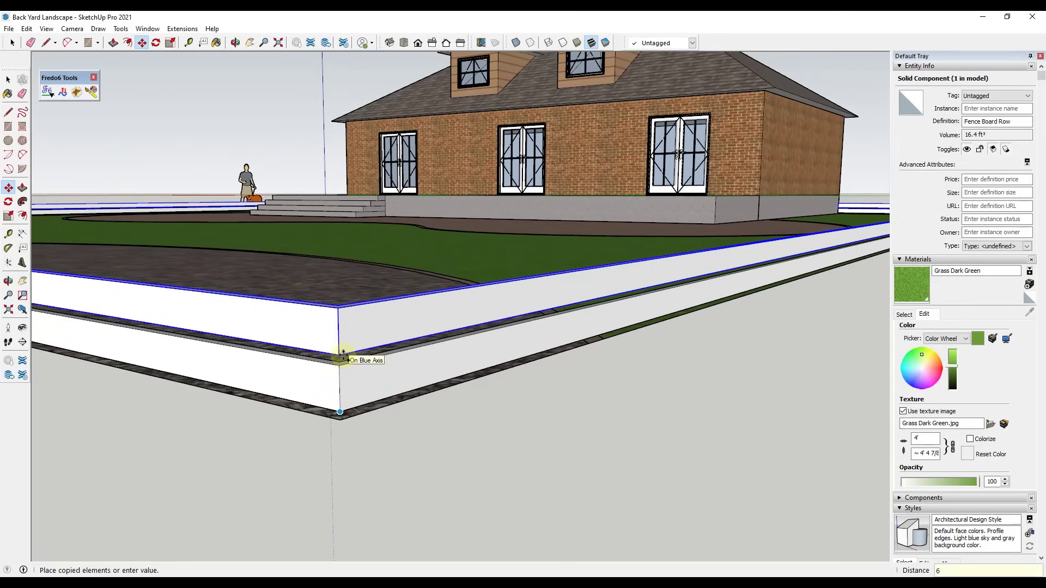
key("Return")
scroll(384, 339, "down", 5)
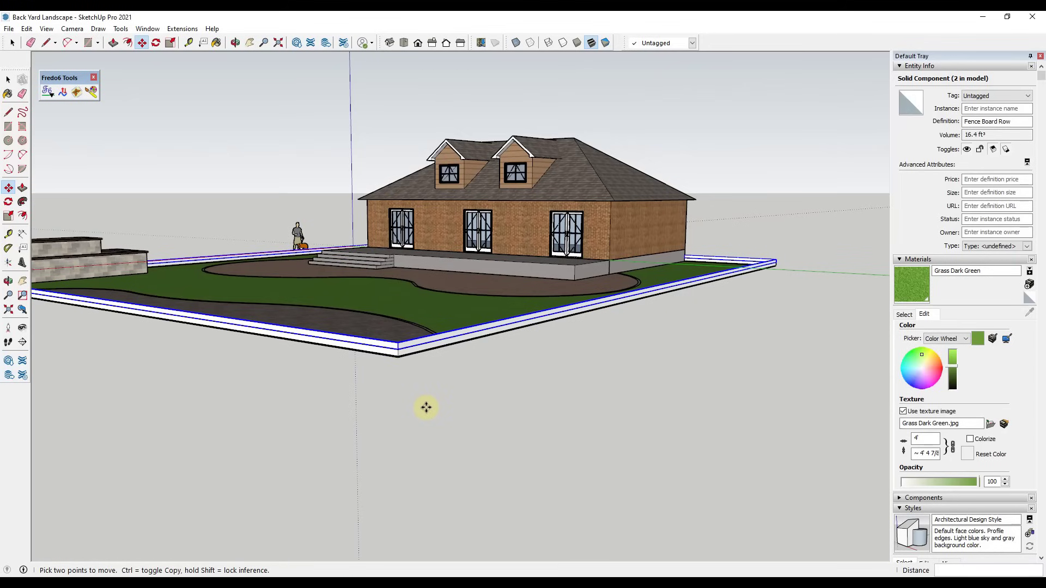
Step: Repeat the upward board row copy 10 times, increase the array to 12 copies and clear the selection
type("*10")
key("Return")
key("ctrl+t")
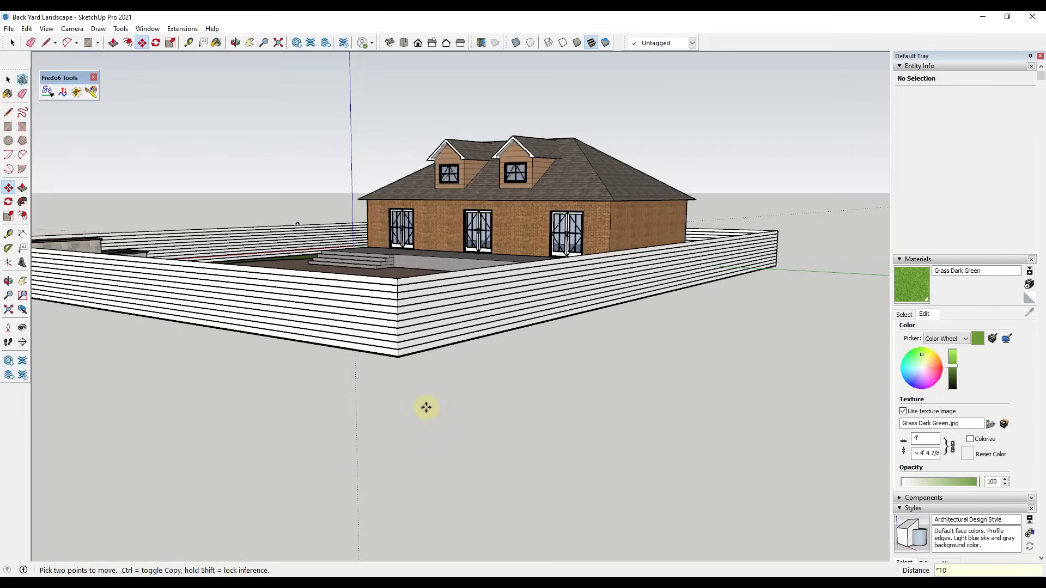
type("*12")
key("Return")
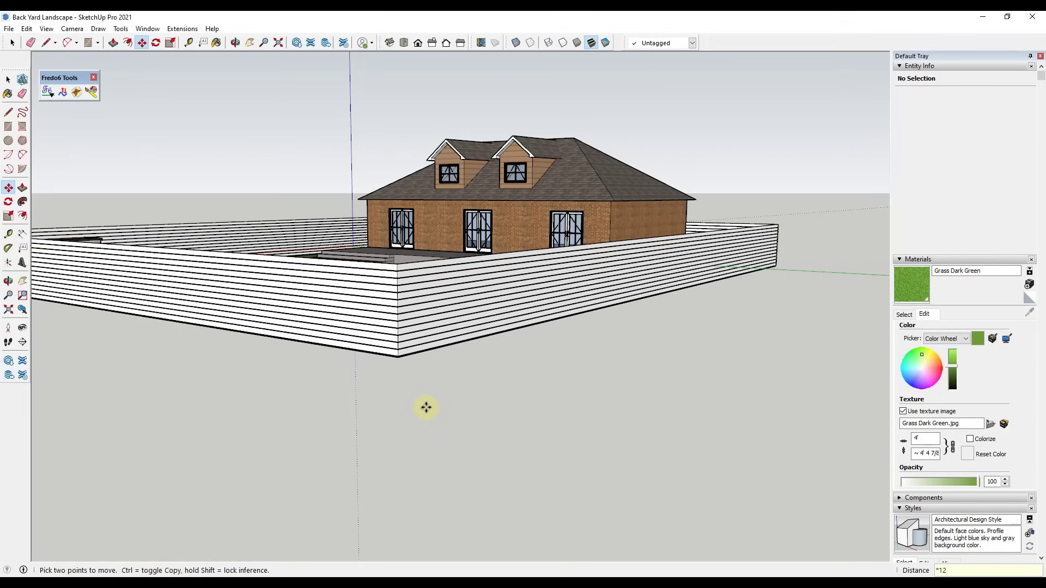
key("space")
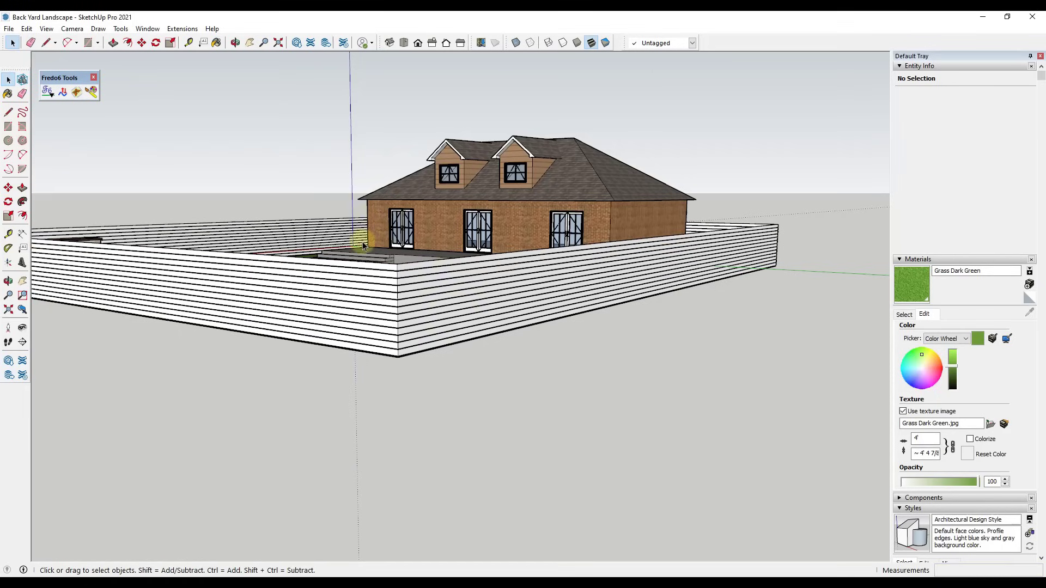
Step: Measure the fence's height at its outer corner with the Tape Measure, from the bottom up to the top board
left_click(188, 42)
scroll(410, 362, "up", 6)
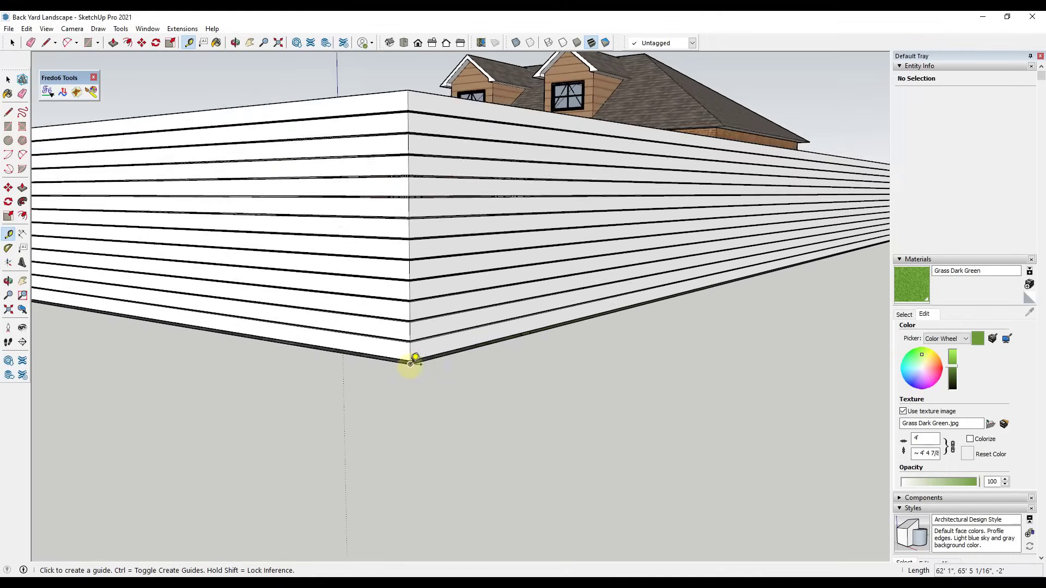
left_click(410, 361)
scroll(409, 361, "down", 6)
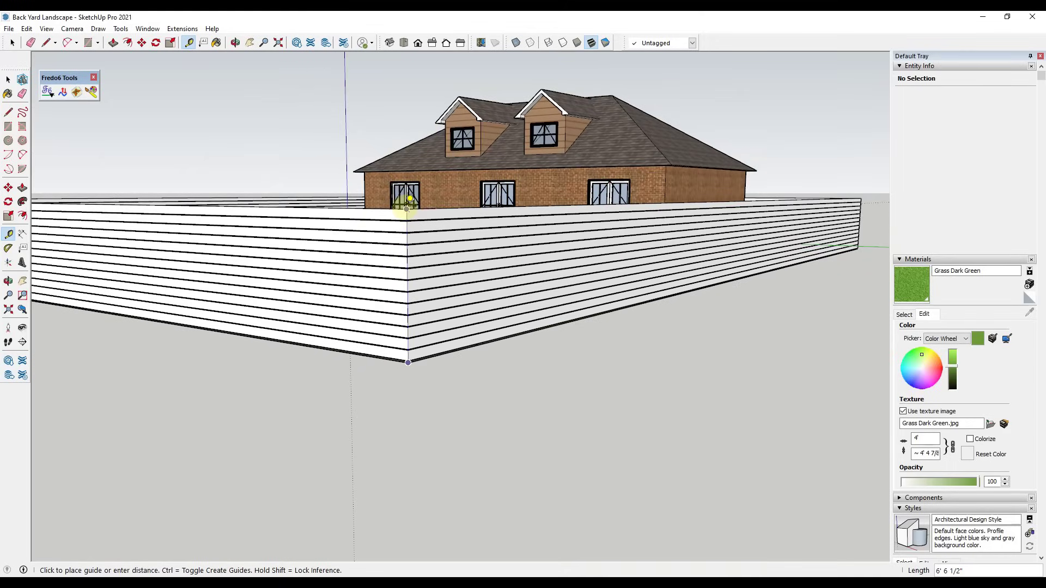
key("space")
scroll(428, 234, "down", 6)
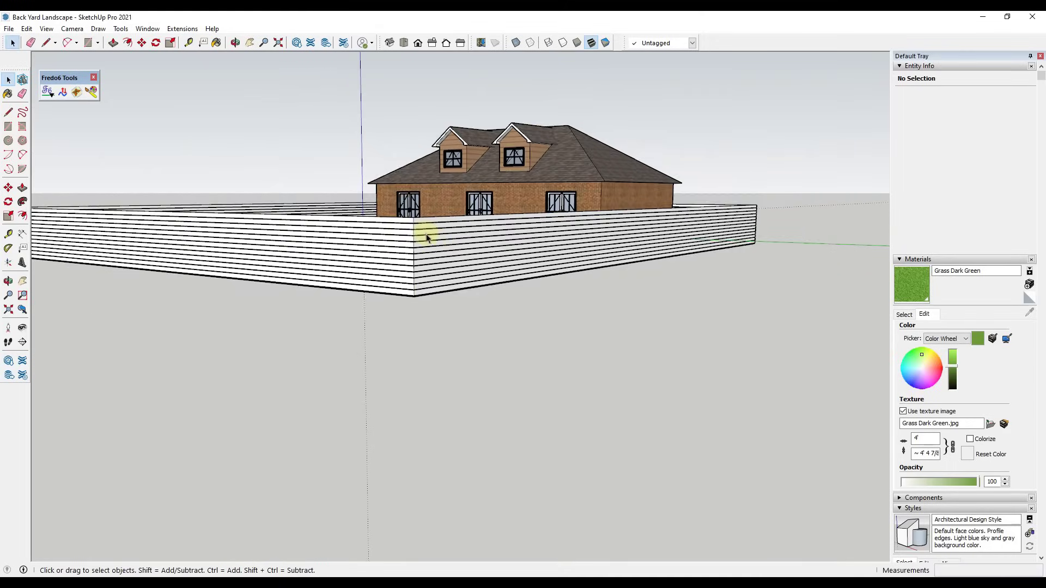
Step: Move the whole two-tier planter out of the fence so its outer back corner meets the fence's inner corner, then clear the selection
middle_click_drag(444, 257, 823, 321)
scroll(315, 297, "up", 5)
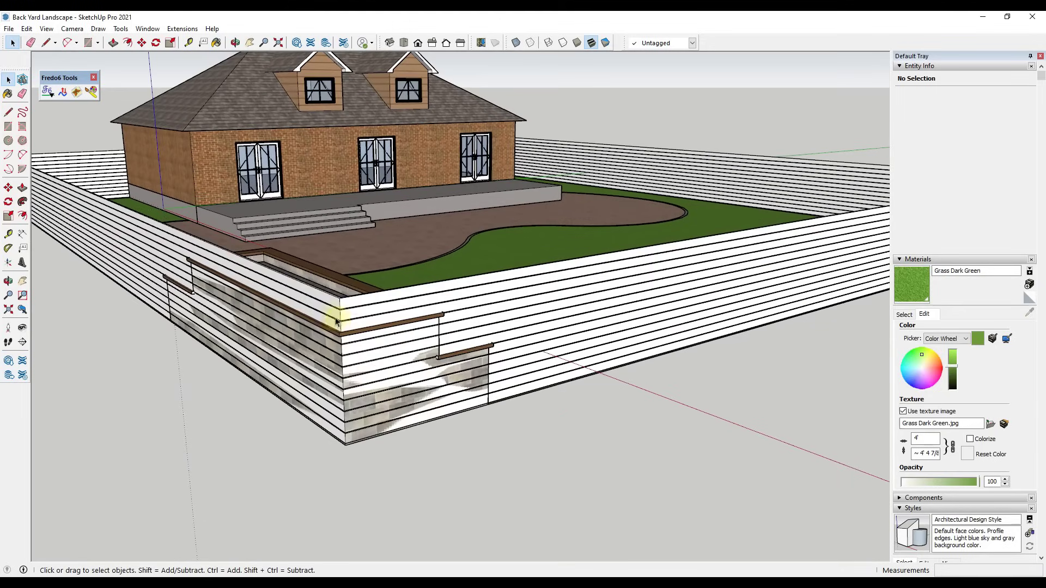
scroll(344, 315, "down", 2)
scroll(341, 345, "down", 1)
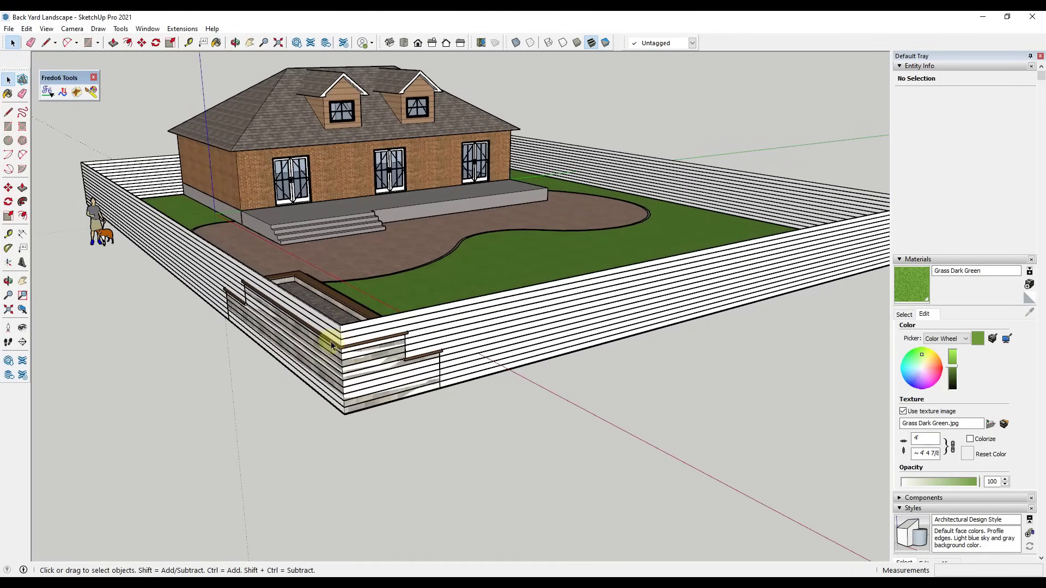
left_click(425, 334)
middle_click_drag(428, 334, 276, 347)
middle_click_drag(335, 375, 227, 251)
left_click_drag(233, 242, 403, 496)
scroll(301, 421, "up", 2)
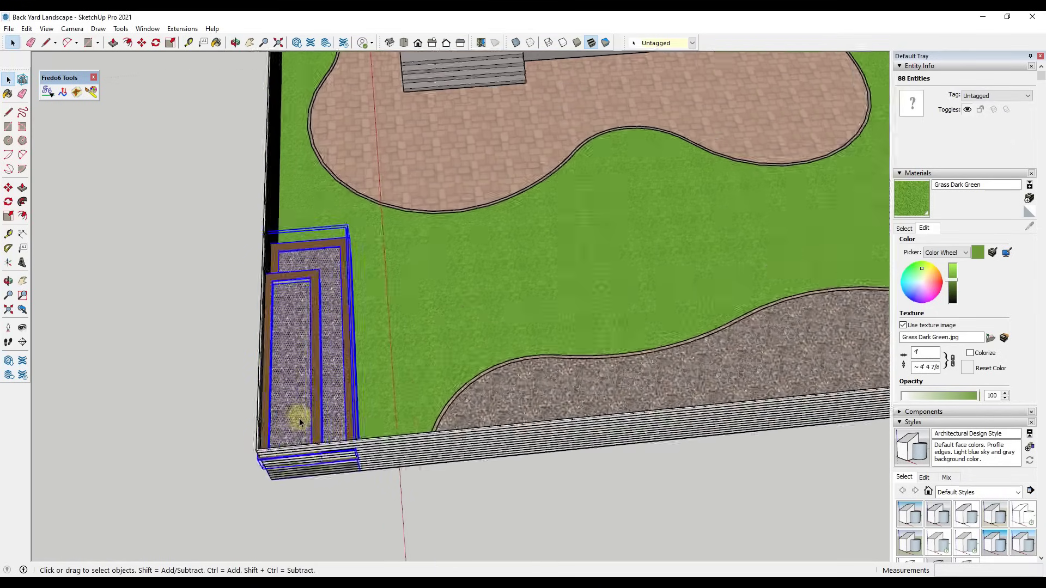
scroll(302, 421, "up", 3)
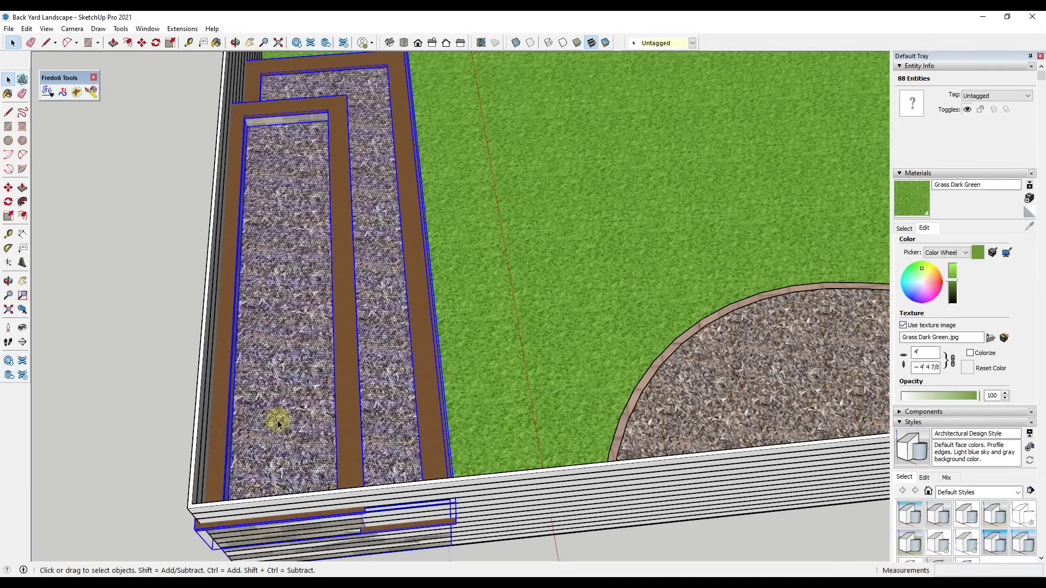
key("m")
left_click(195, 527)
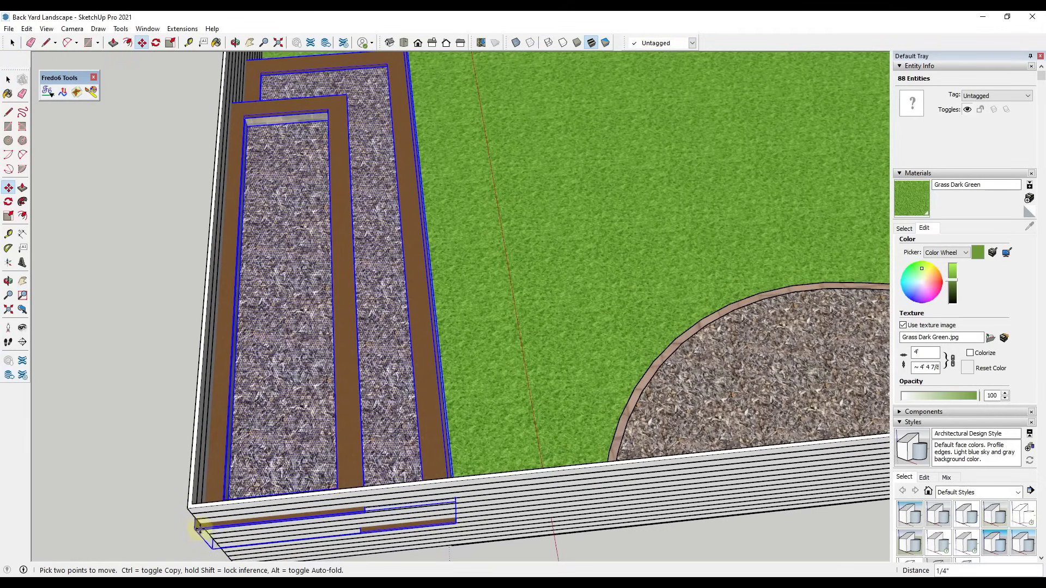
left_click(194, 502)
scroll(193, 502, "up", 5)
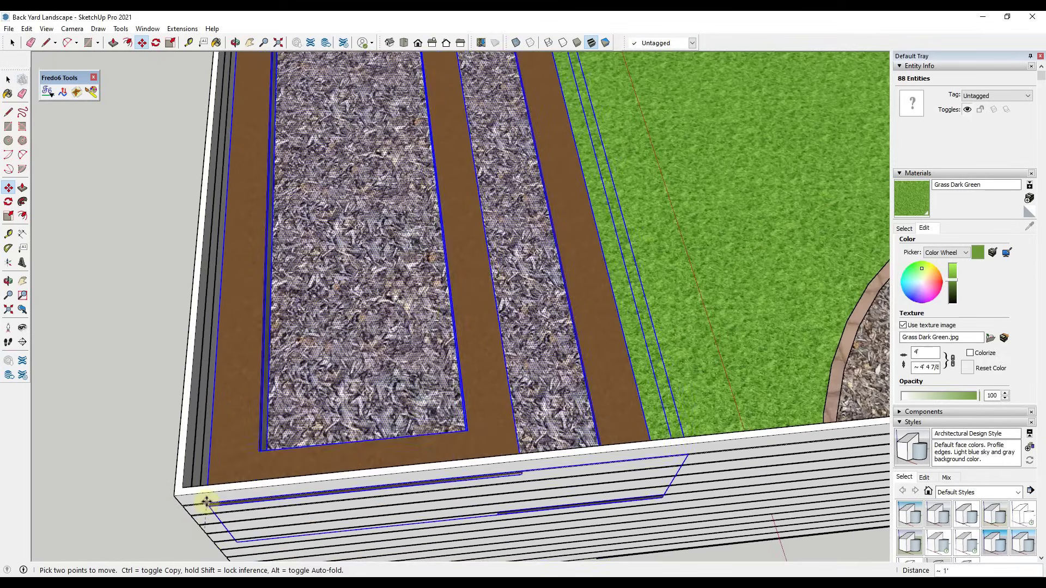
scroll(208, 474, "down", 4)
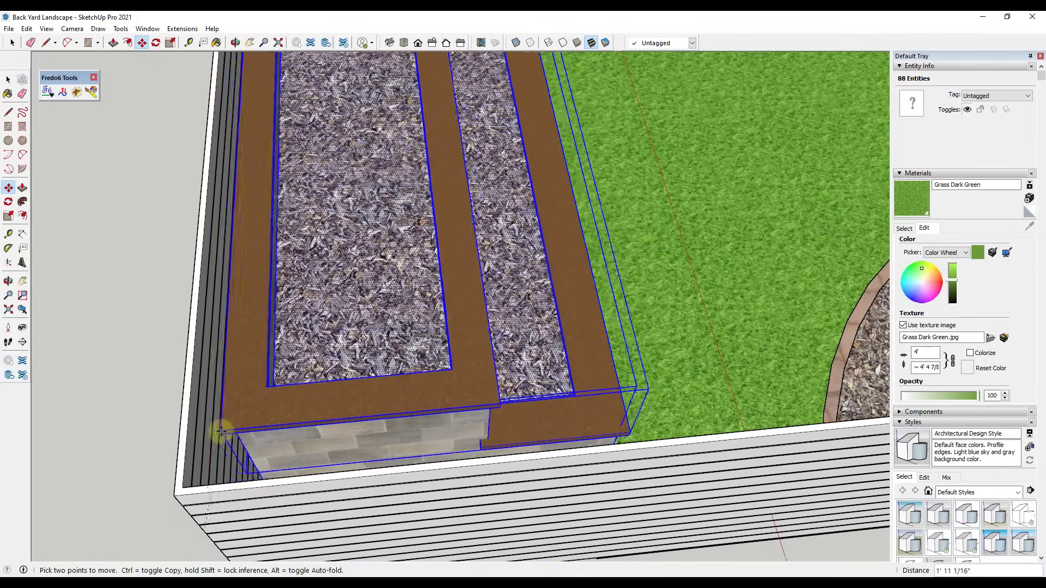
scroll(218, 432, "down", 3)
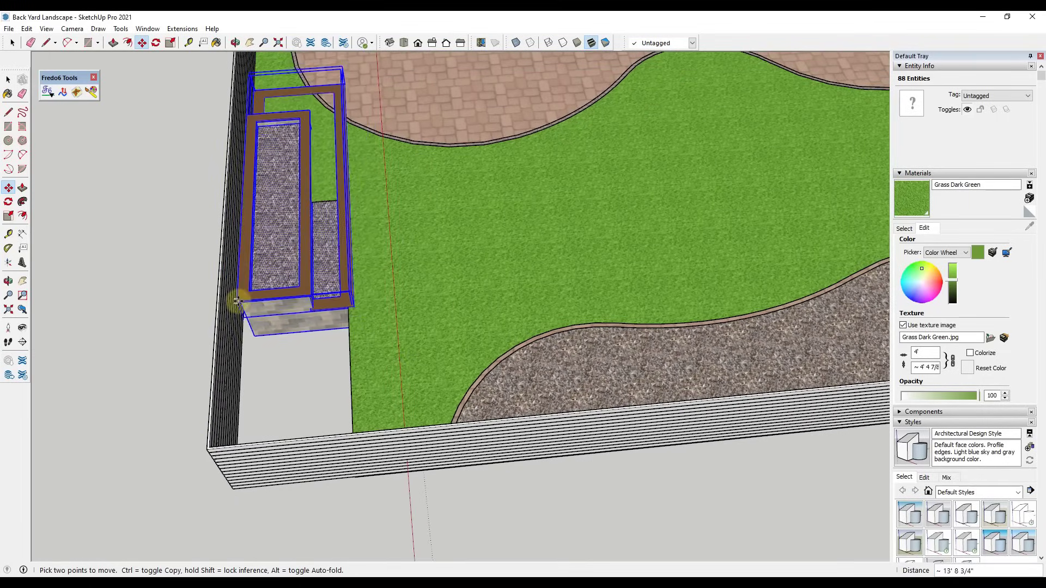
scroll(219, 278, "down", 4)
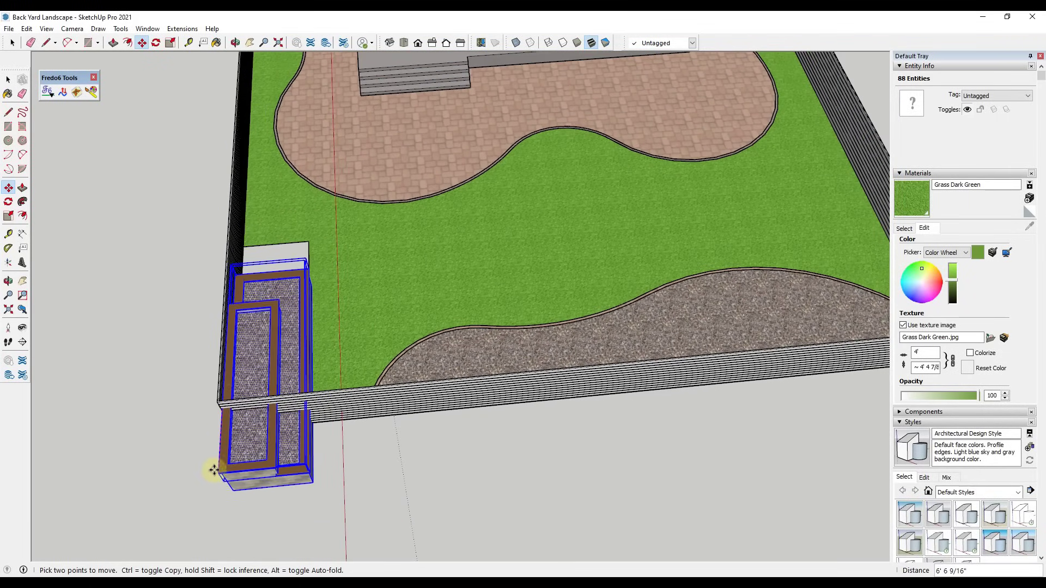
scroll(214, 467, "up", 6)
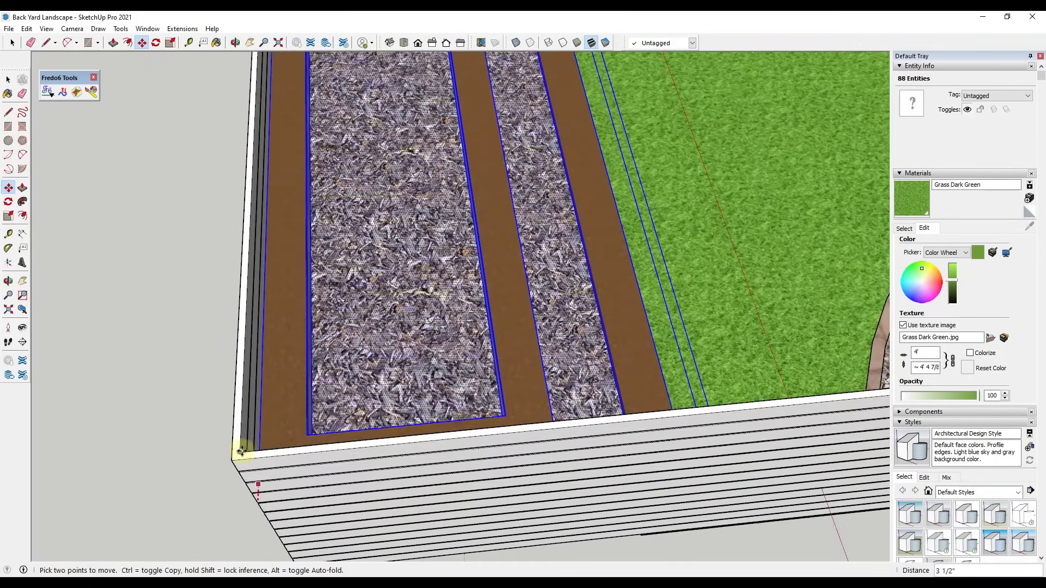
left_click(242, 451)
scroll(327, 430, "down", 6)
key("space")
left_click(262, 390)
Step: Paint all the fence boards inside their group with Wood Veneer 01 from the Wood material collection
mouse_move(261, 390)
middle_mouse_down()
mouse_move(334, 401)
mouse_move(98, 327)
mouse_move(396, 303)
middle_mouse_up()
scroll(154, 310, "down", 3)
scroll(490, 306, "down", 3)
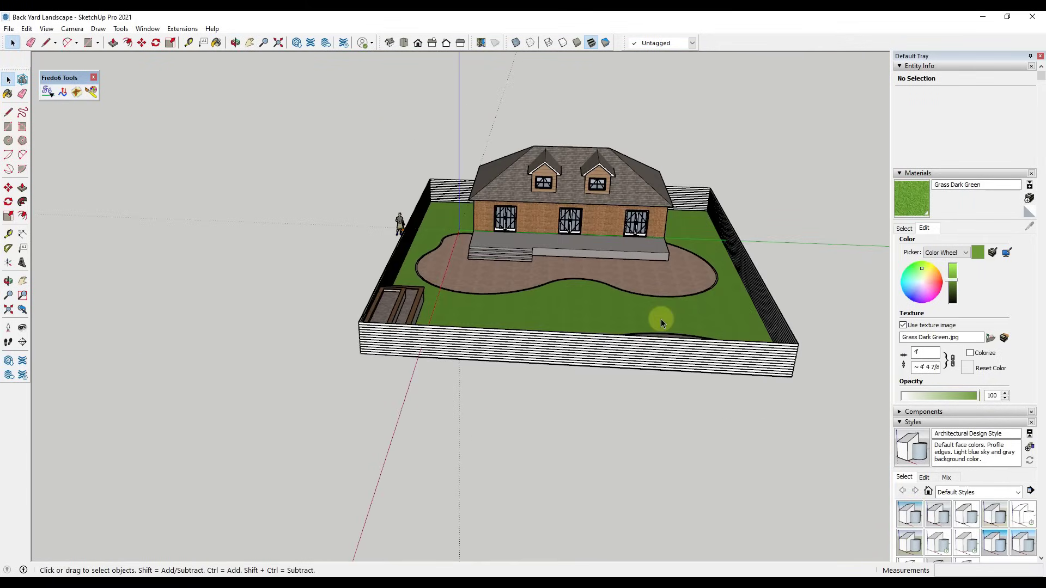
middle_click_drag(600, 306, 414, 252)
scroll(658, 351, "up", 5)
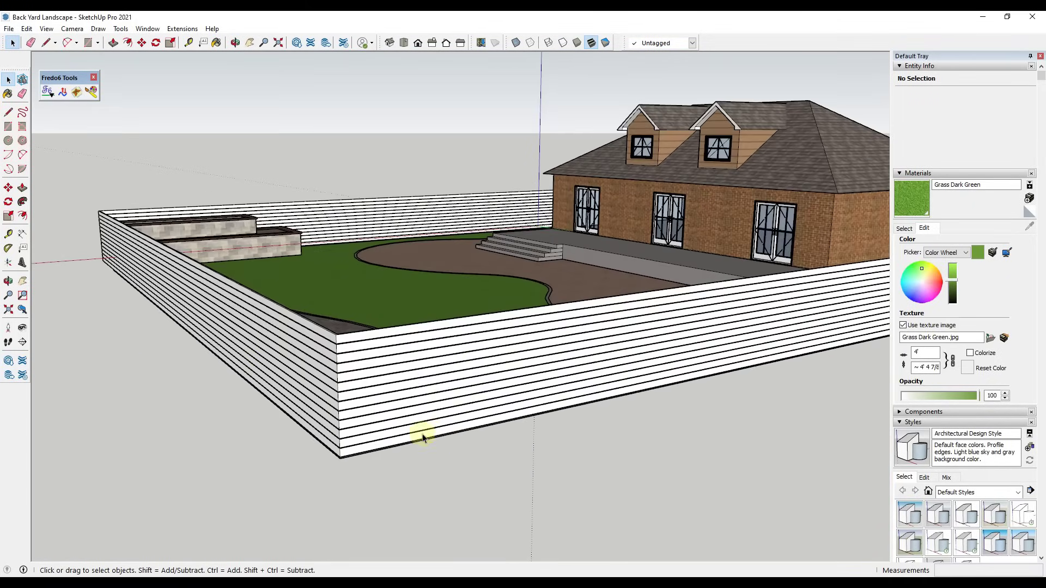
triple_click(422, 437)
scroll(420, 433, "up", 5)
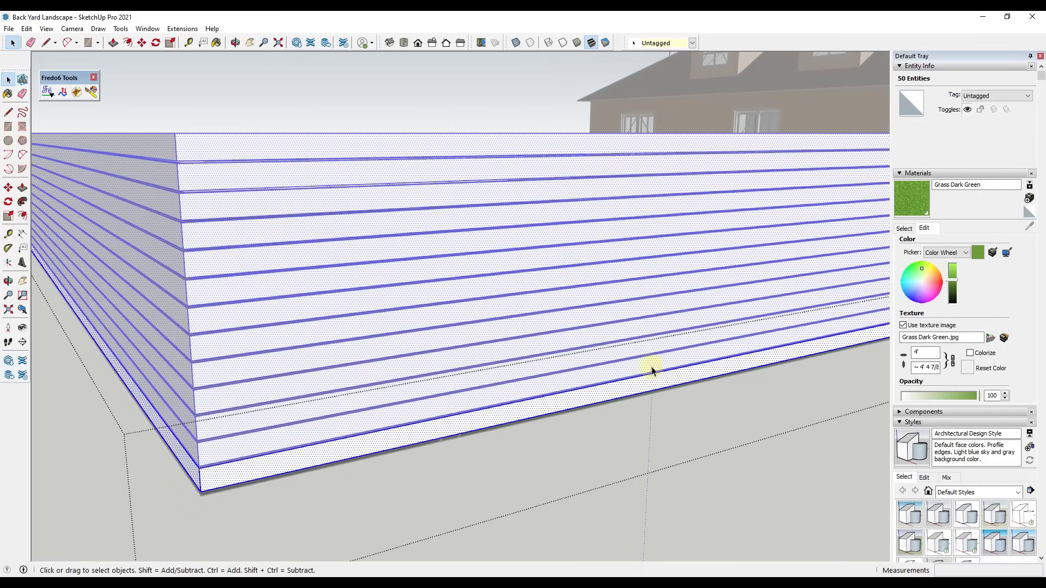
left_click(903, 228)
left_click(946, 247)
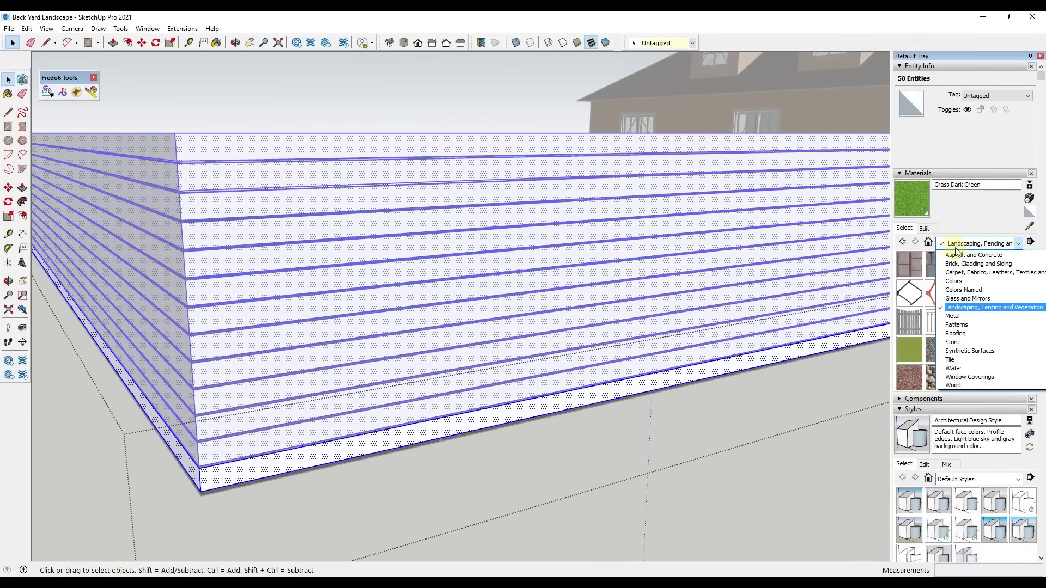
left_click(964, 386)
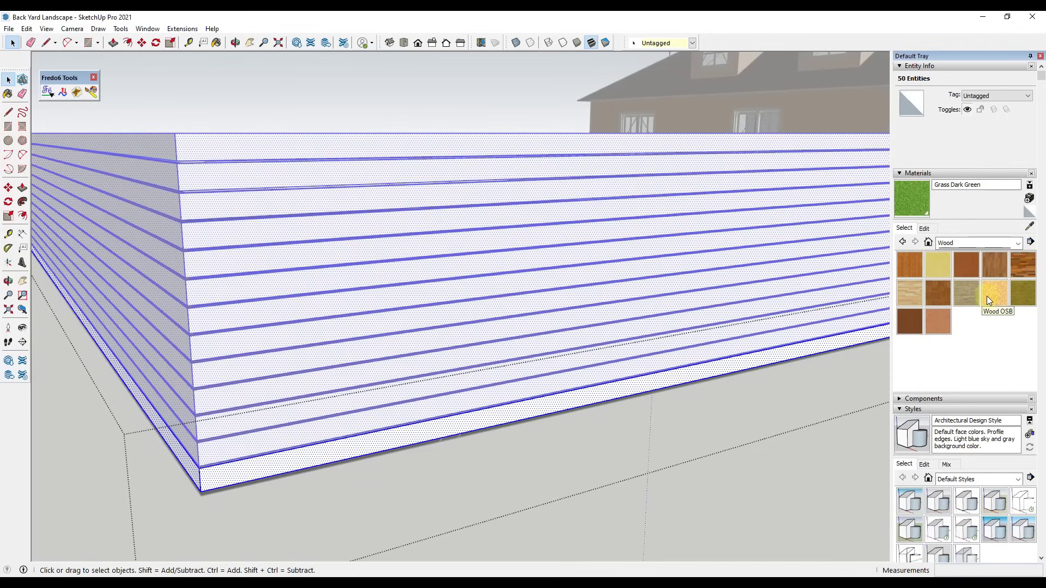
left_click(913, 324)
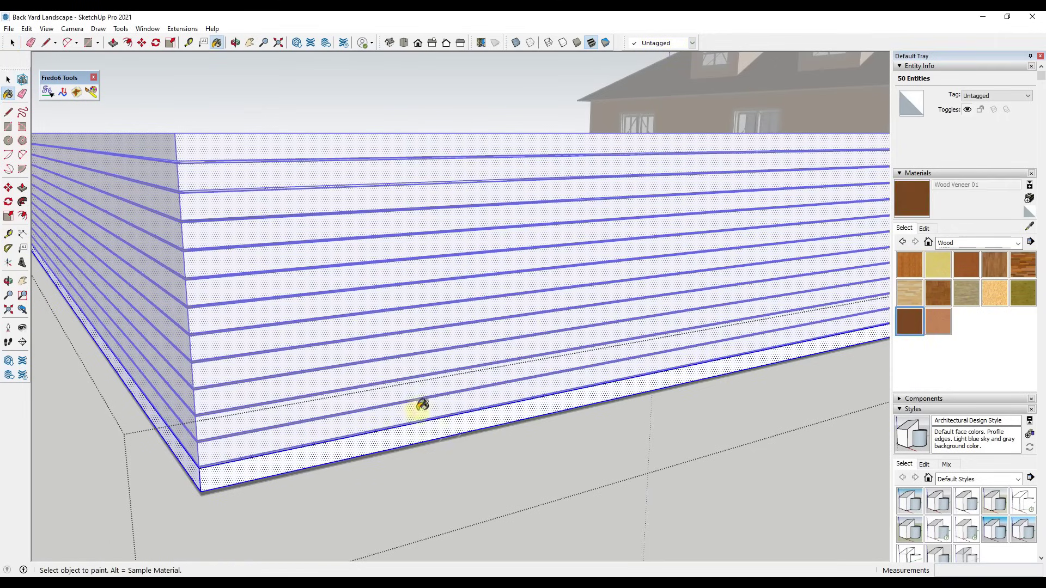
left_click(271, 453)
scroll(262, 476, "up", 5)
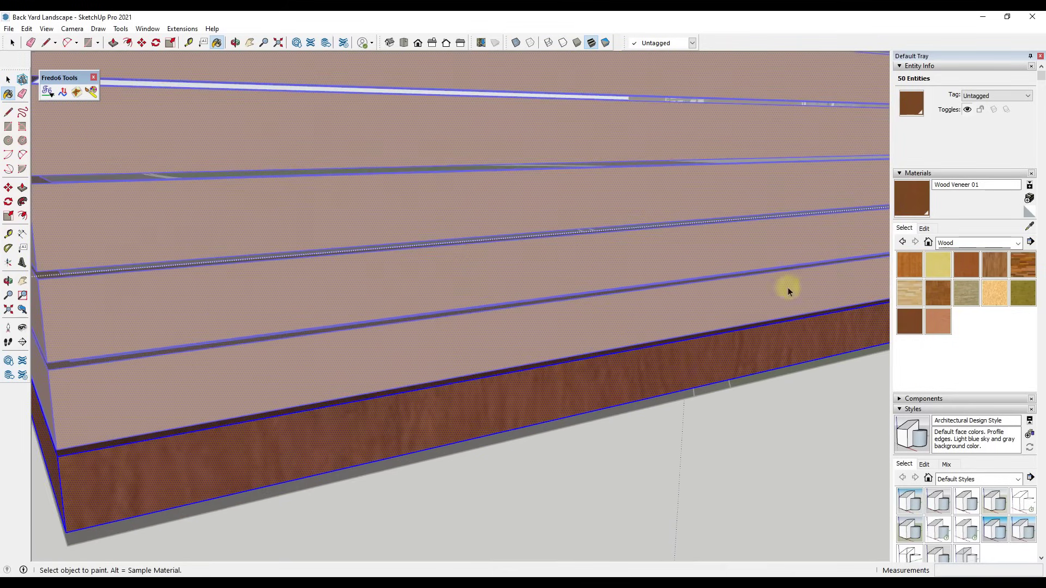
key("space")
Step: Colorize the Wood Veneer 01 texture to a golden yellow, brighten it, and leave the fence group
left_click(925, 228)
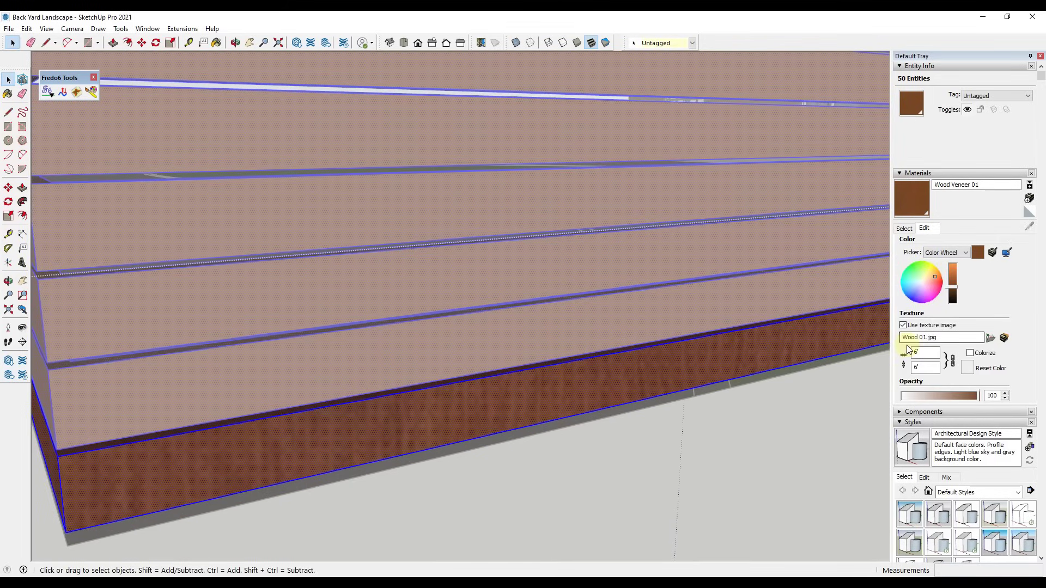
left_click(971, 354)
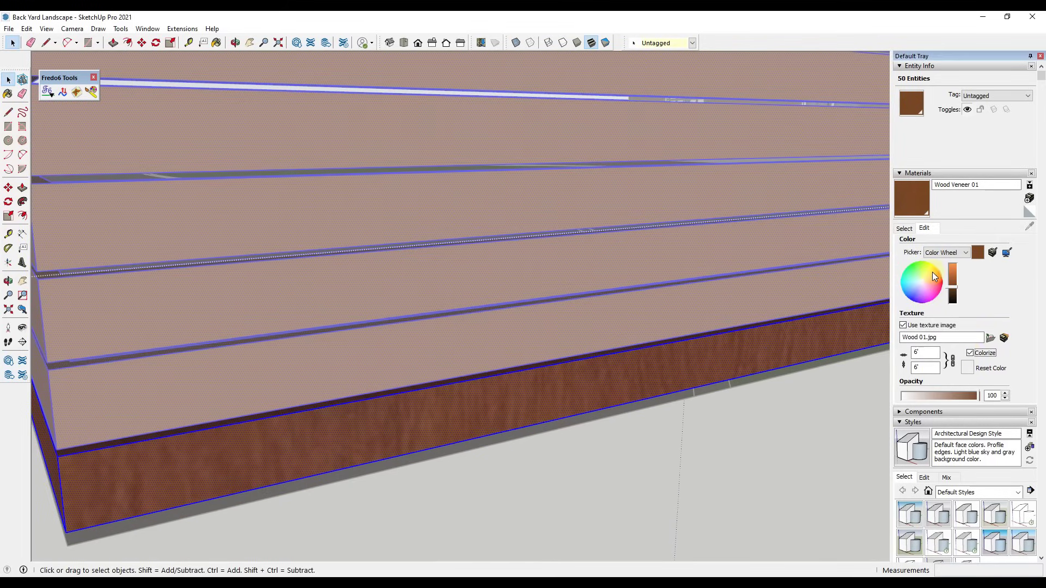
left_click(935, 275)
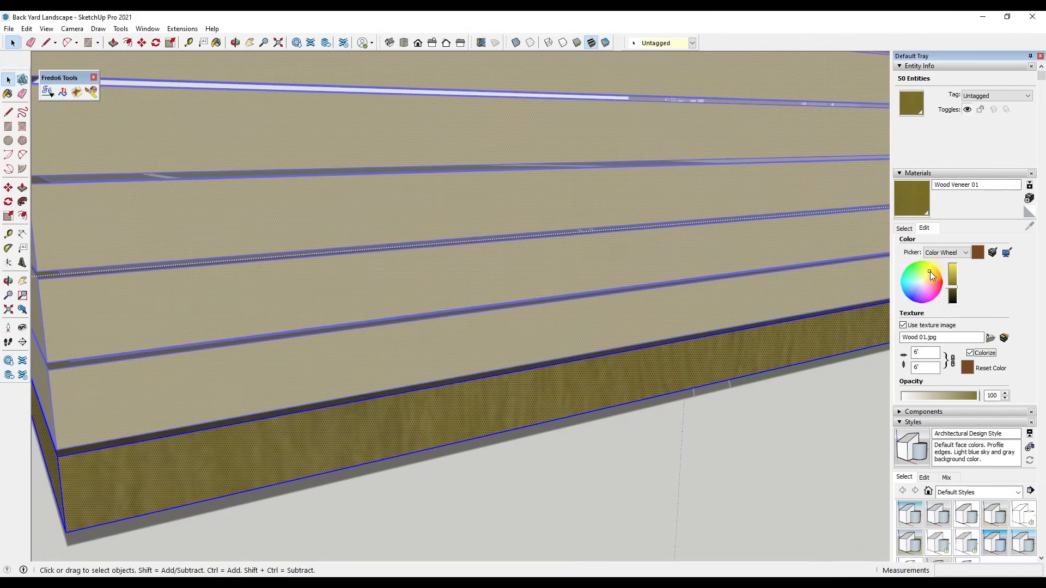
left_click(933, 268)
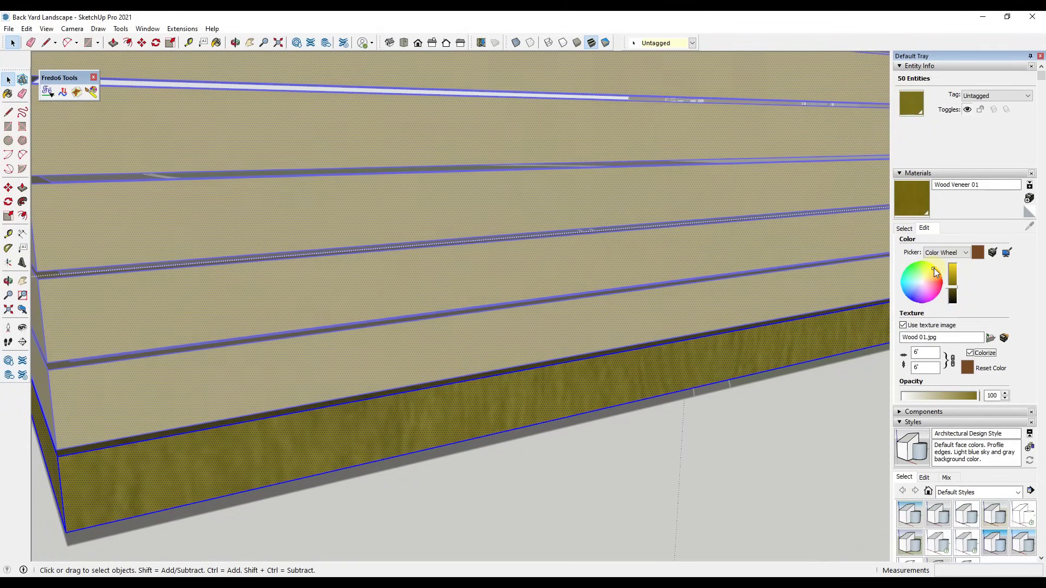
left_click_drag(954, 291, 954, 282)
left_click(754, 421)
Step: Examine the painted fence from around the yard, including where its ends meet the house
middle_click_drag(753, 421, 828, 309)
scroll(657, 472, "down", 5)
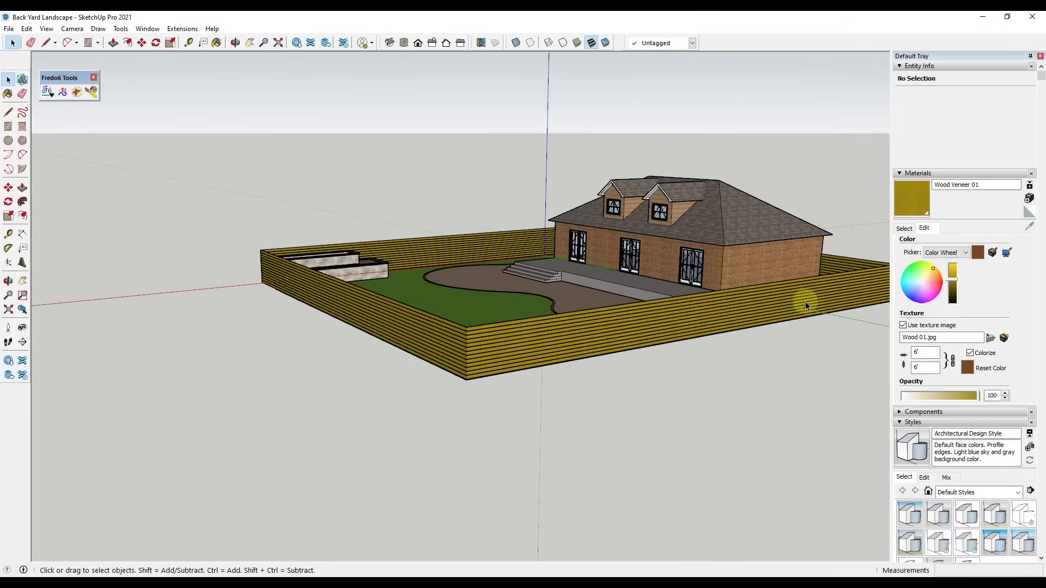
middle_click_drag(488, 305, 510, 355)
scroll(510, 355, "up", 10)
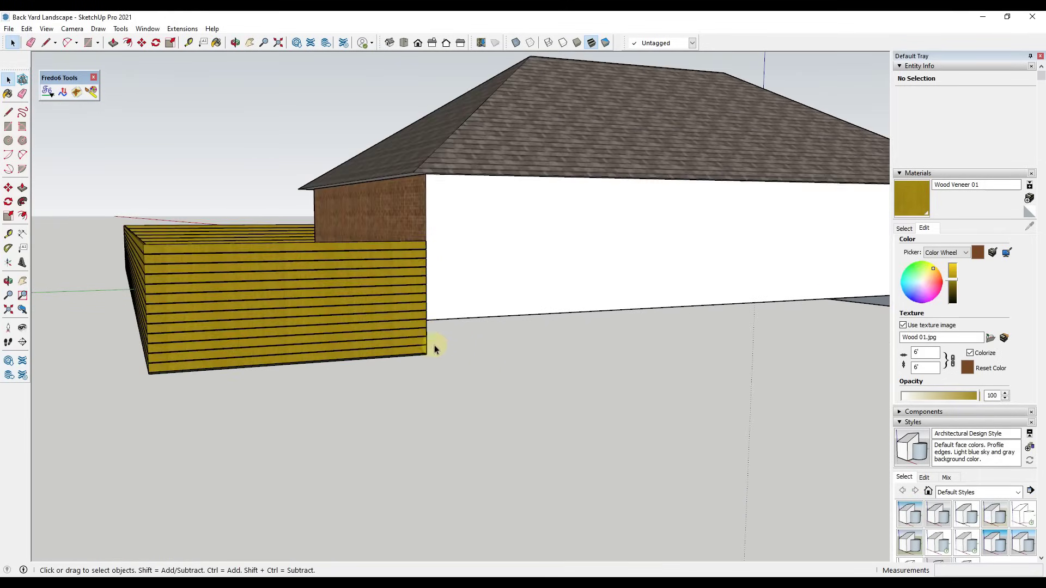
scroll(420, 358, "down", 10)
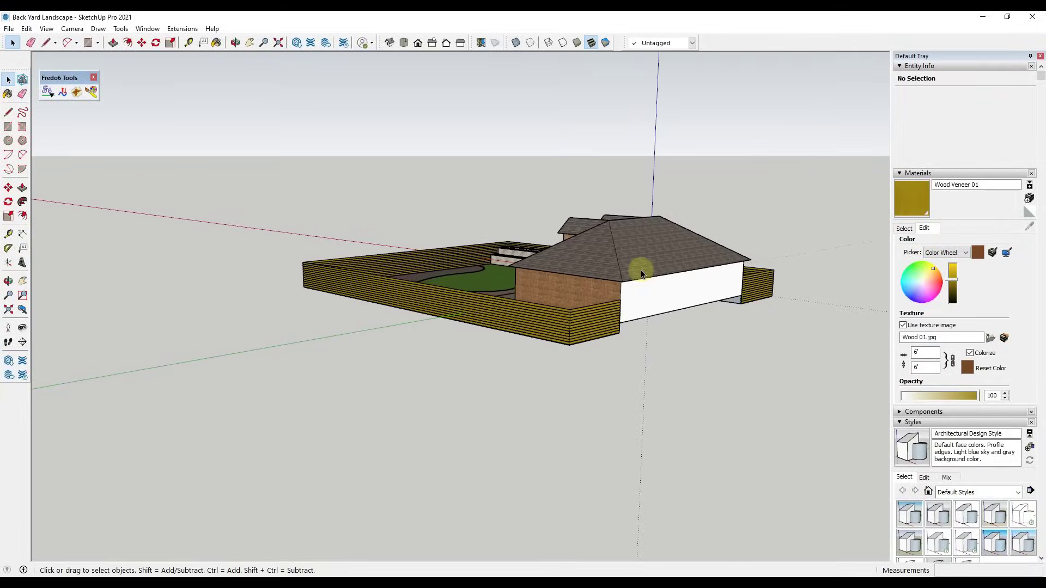
middle_click_drag(671, 316, 710, 241)
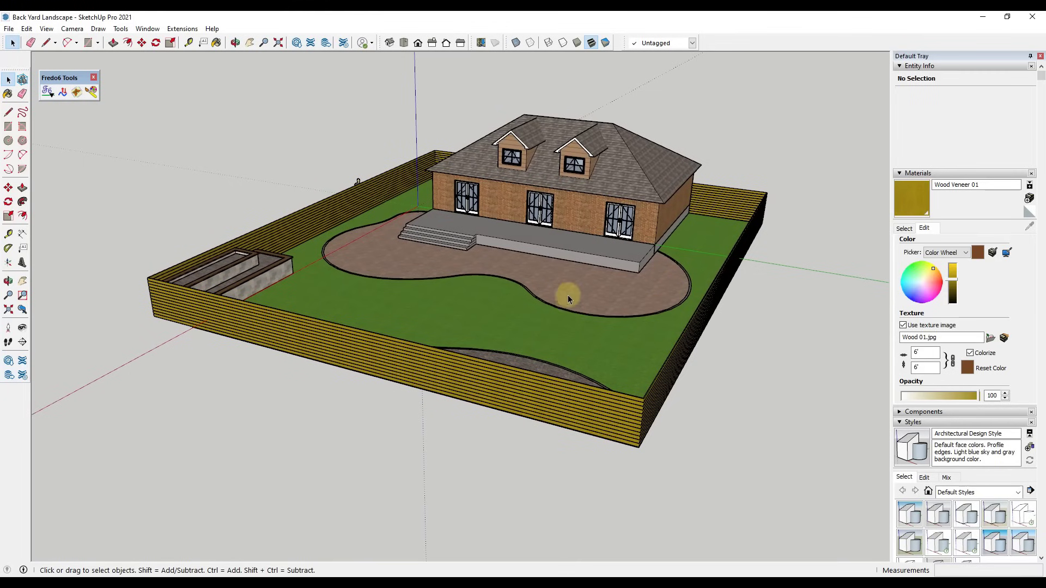
Step: Draw two 3.5" lines from the fence's end corner at the house, along the fence's ground edge and outward on the red axis
scroll(758, 240, "up", 3)
middle_click_drag(857, 227, 472, 238)
scroll(469, 345, "up", 5)
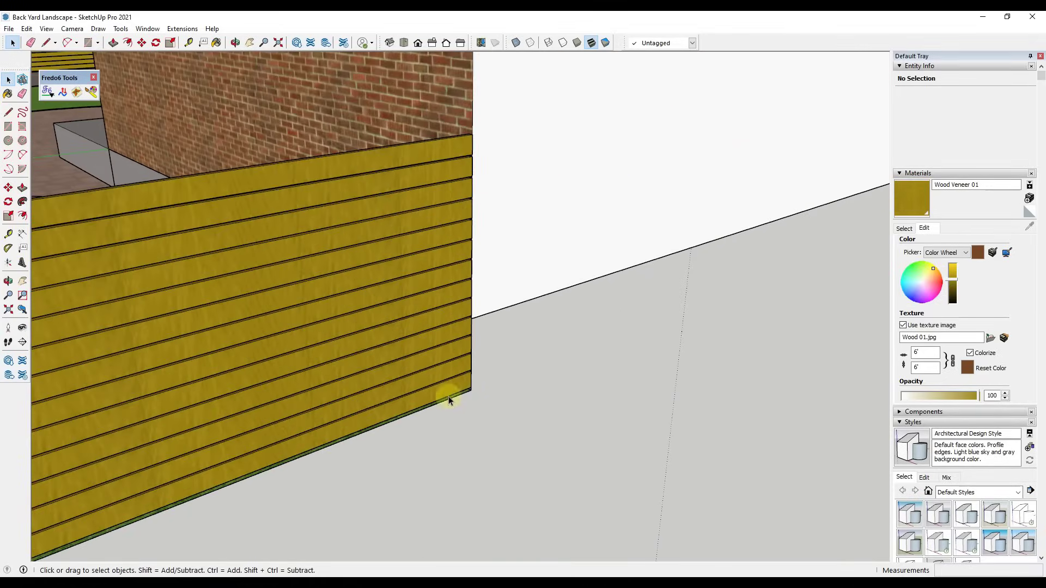
key("r")
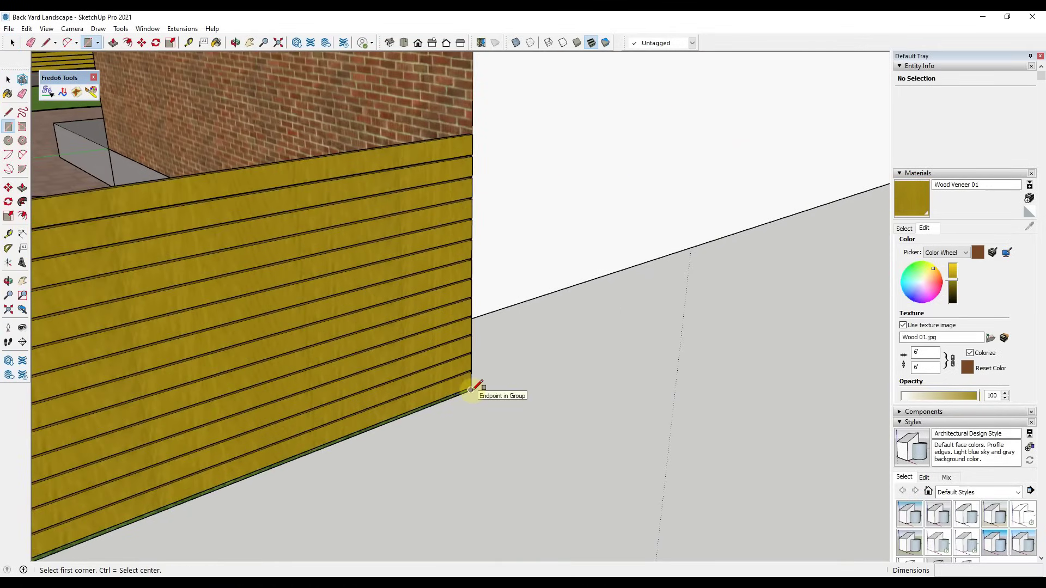
key("l")
left_click(470, 390)
scroll(471, 390, "up", 5)
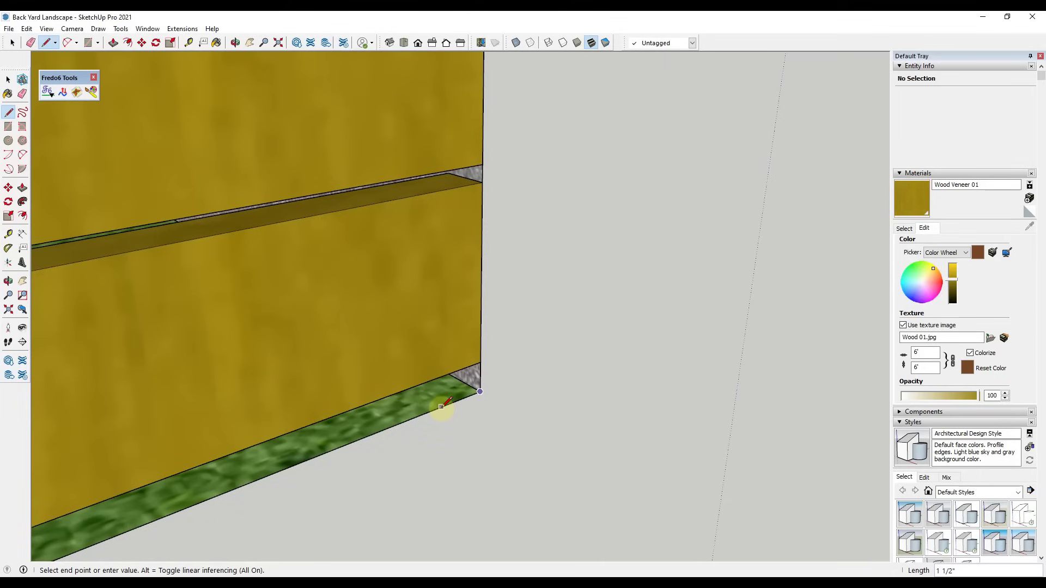
key("Return")
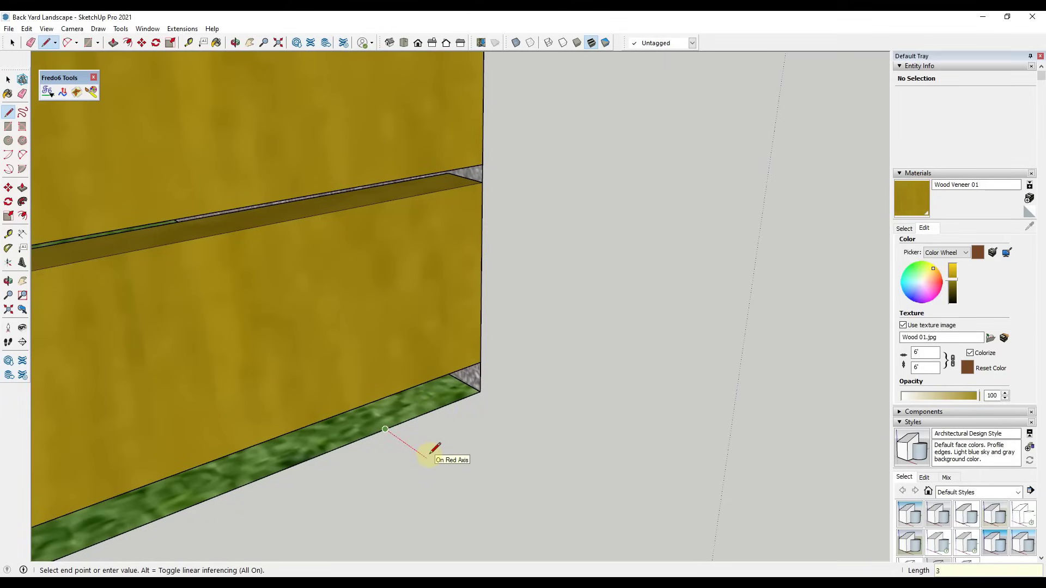
type("3.5")
key("Return")
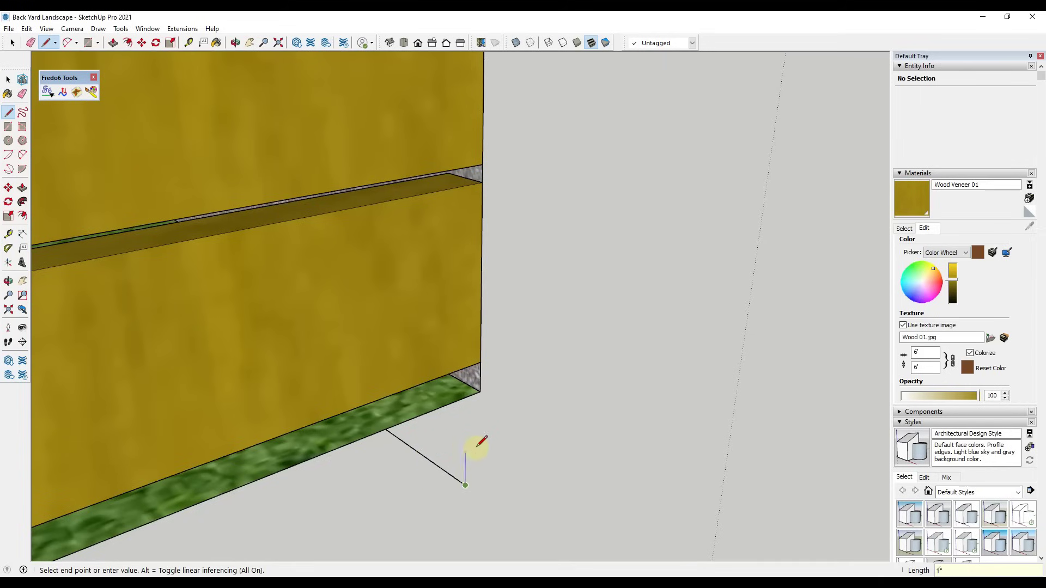
Step: Draw a 3.5" by 3.5" post footprint rectangle from the outer line's end to the fence's end corner
key("r")
left_click(465, 485)
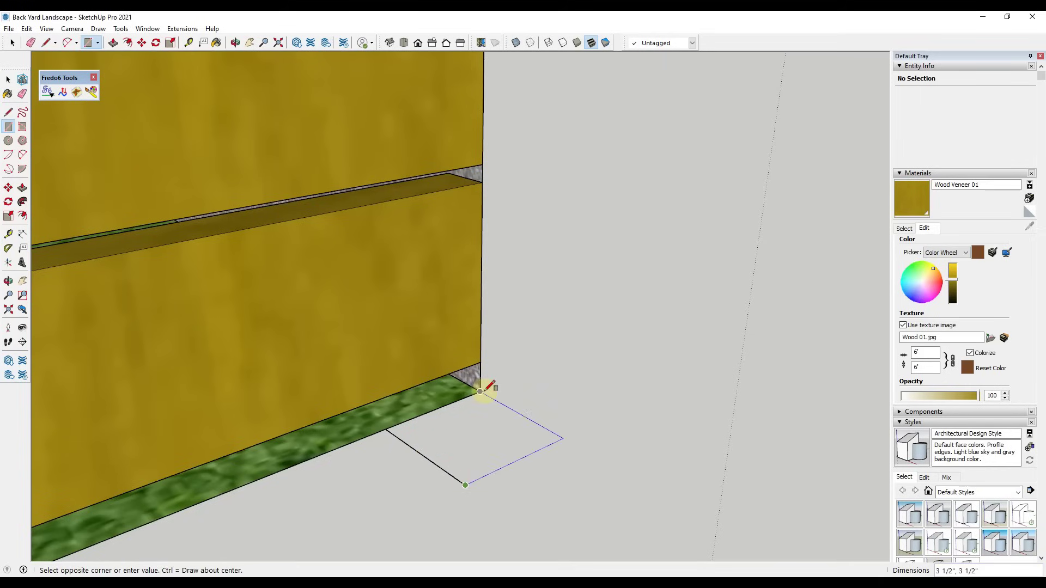
left_click(479, 392)
key("space")
Step: Push/Pull the post footprint up to the top of the fence, about 6' 6 1/2" high
scroll(485, 403, "down", 2)
key("p")
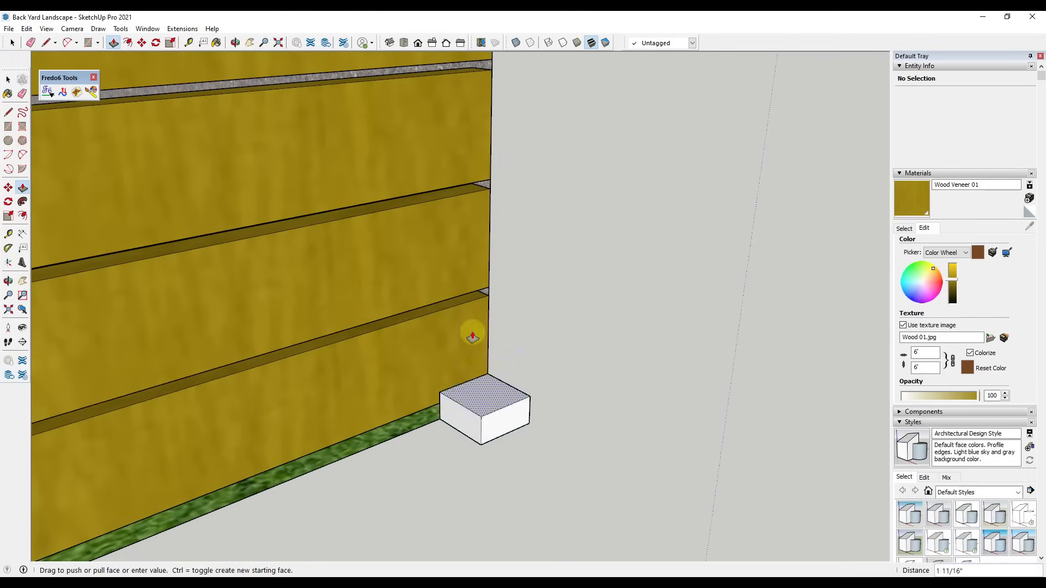
left_click(484, 420)
scroll(411, 215, "down", 3)
scroll(442, 233, "down", 3)
scroll(443, 231, "down", 4)
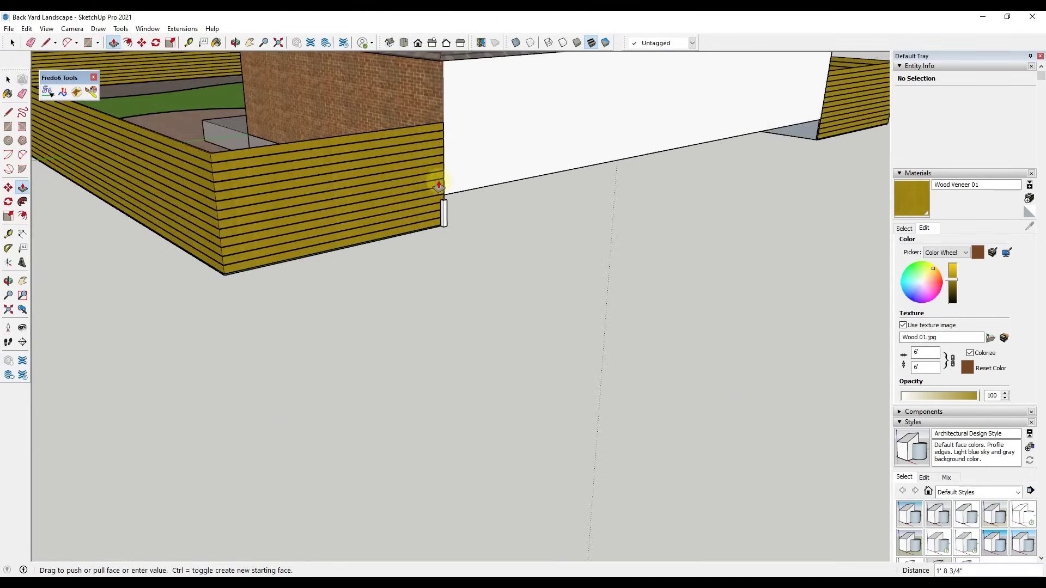
left_click(428, 128)
scroll(442, 130, "up", 5)
key("space")
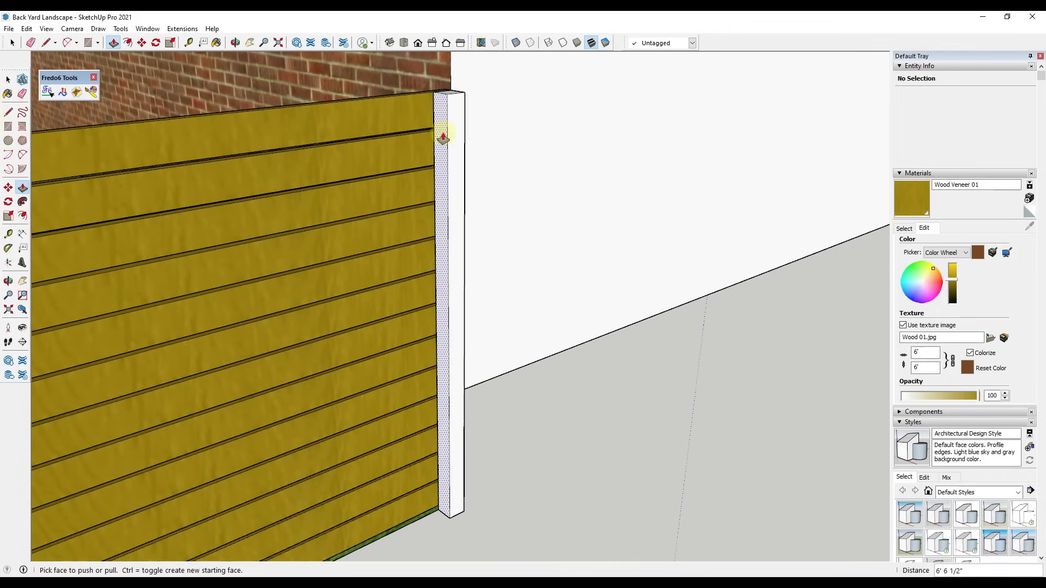
Step: Make the whole post at the fence's house end into a component named Fence Vertical Post
triple_click(452, 136)
right_click(452, 136)
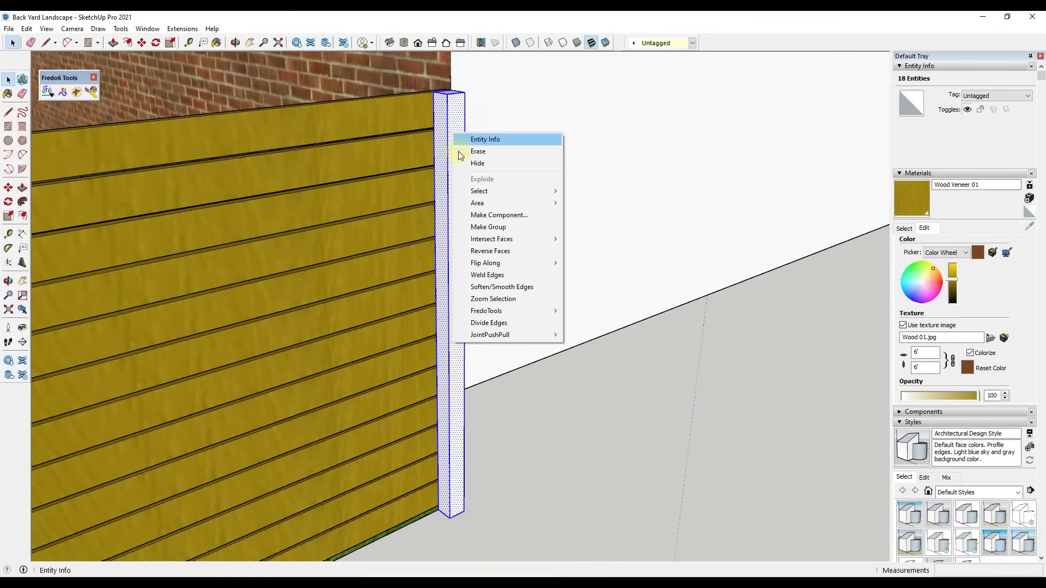
left_click(491, 213)
type("Fence")
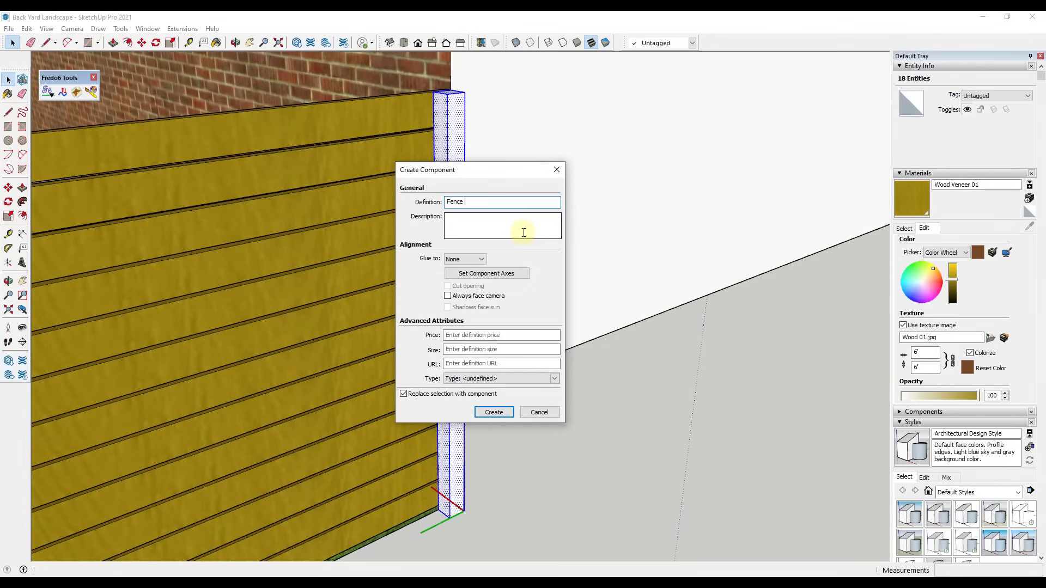
type(" Vertical Post")
key("Return")
scroll(481, 227, "down", 8)
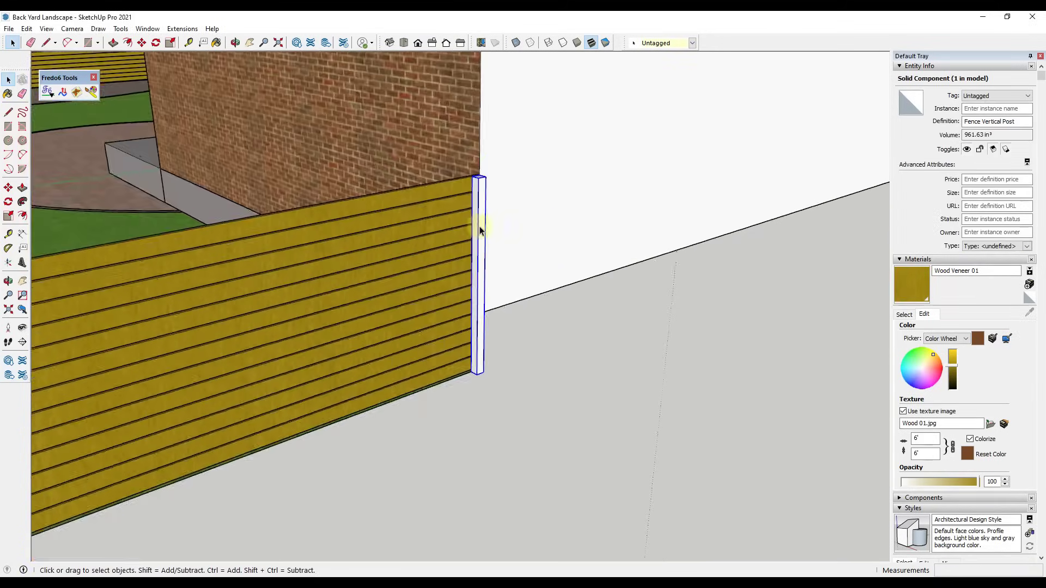
Step: Copy the post from the house end to the outer fence corner, and divide the distance by 2 for a middle post
middle_click_drag(446, 206, 452, 234)
key("m")
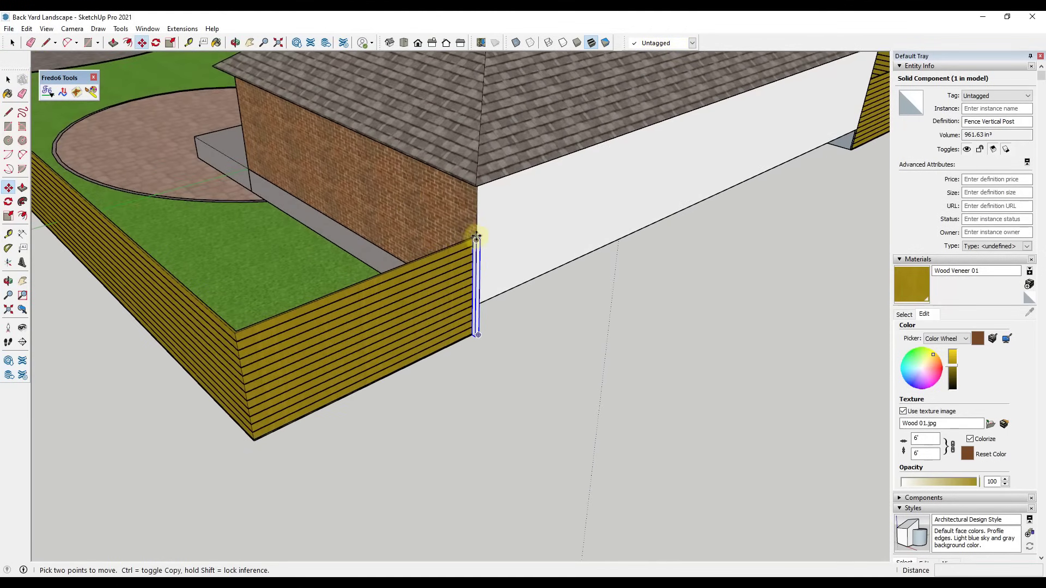
left_click(473, 237)
key("ctrl")
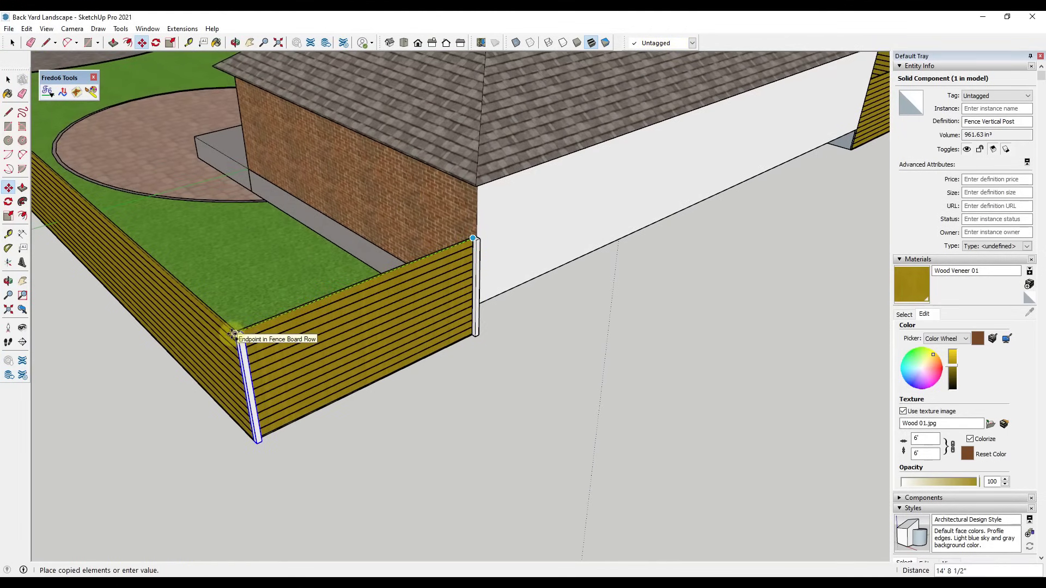
left_click(236, 333)
type("/2")
key("Return")
Step: Place a copy of the corner post around the same corner, against the outside of the long fence side
middle_click_drag(188, 333, 404, 342)
scroll(407, 346, "down", 3)
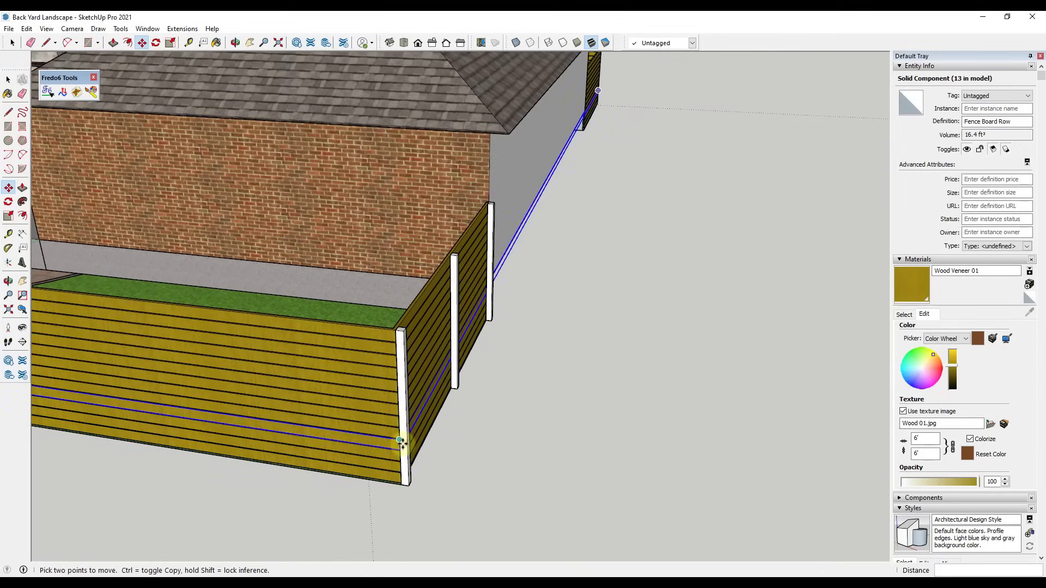
scroll(400, 484, "up", 3)
middle_click_drag(400, 485, 399, 482)
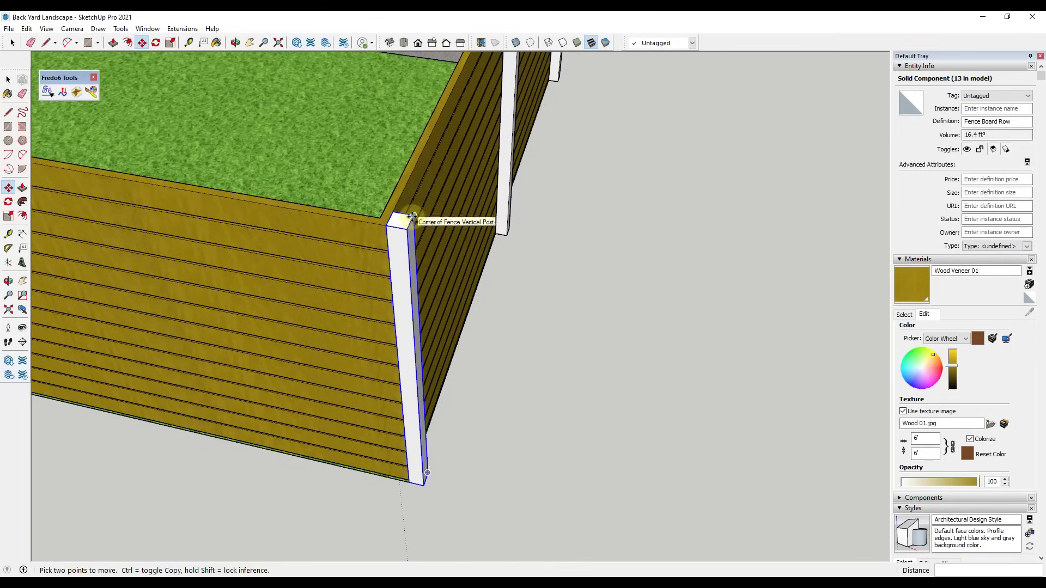
left_click(412, 216)
left_click(444, 261)
middle_click_drag(443, 262, 423, 217)
scroll(483, 240, "down", 3)
scroll(468, 248, "up", 2)
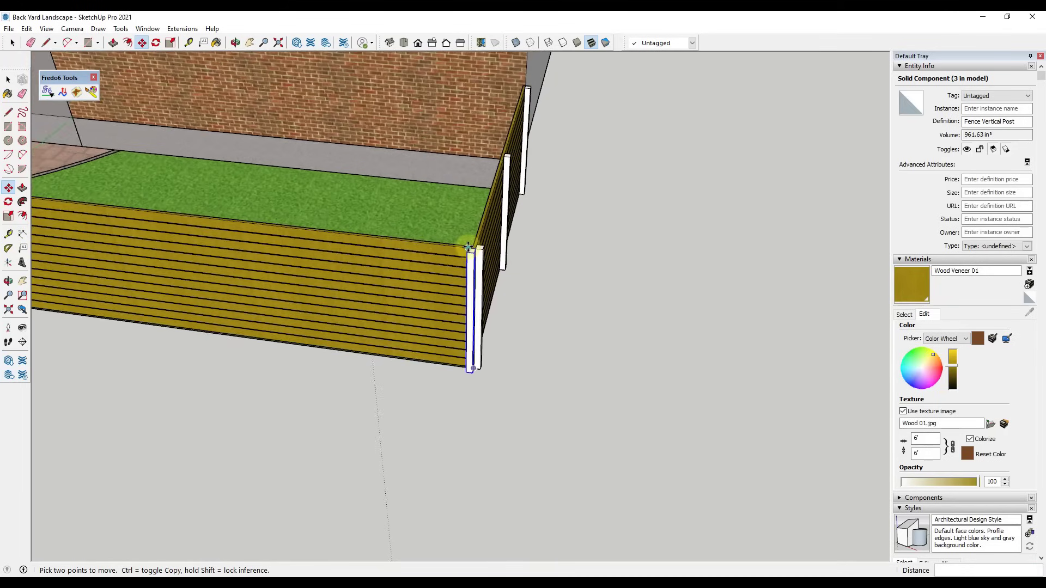
Step: Try arraying the corner post along the long fence side at 8' spacing with 11 copies
scroll(468, 247, "up", 1)
left_click(468, 248)
key("ctrl")
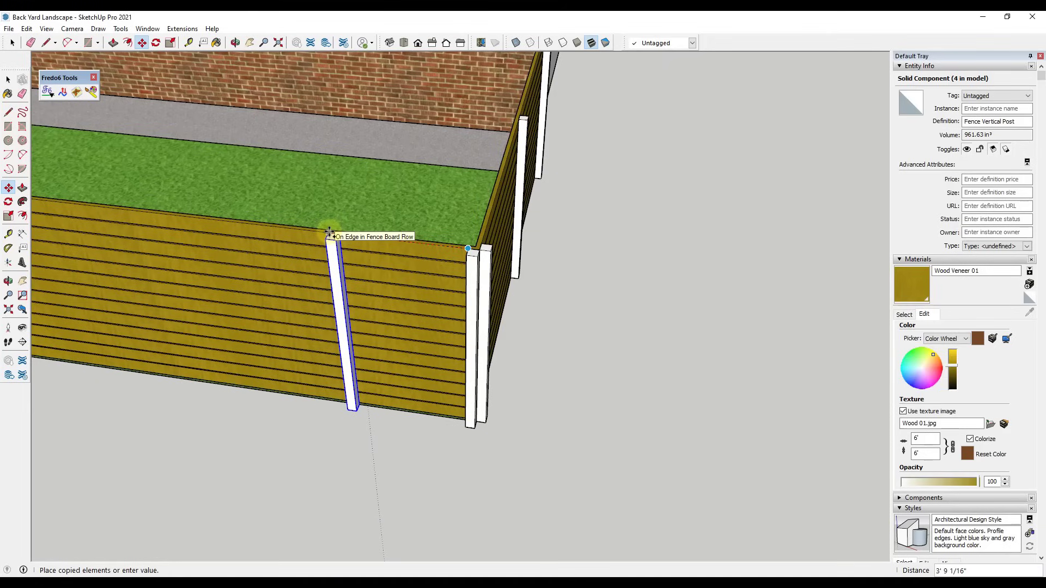
type("8")
key("Return")
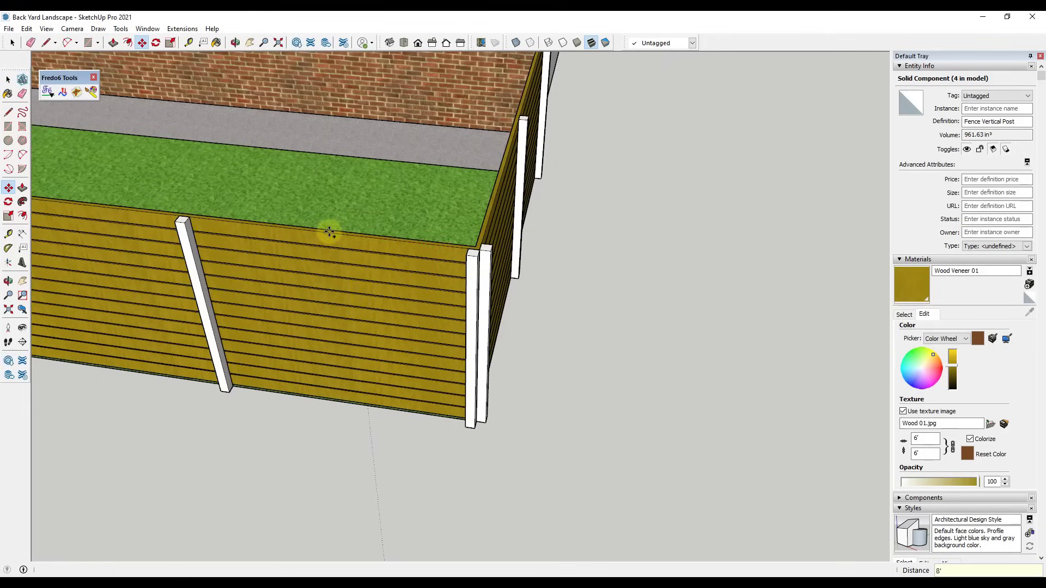
scroll(586, 264, "down", 5)
middle_click_drag(586, 264, 560, 243)
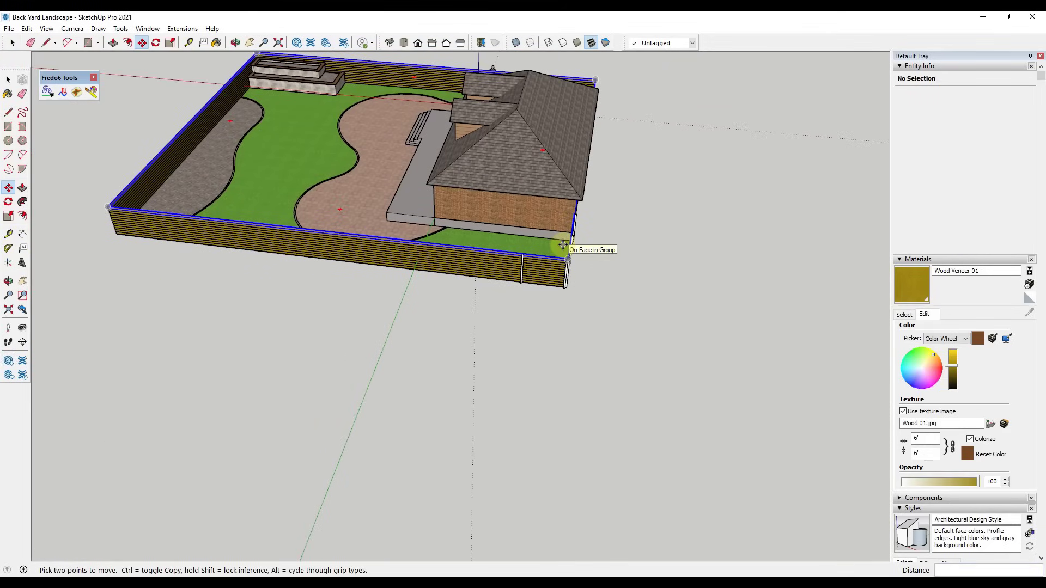
type("*15")
key("Return")
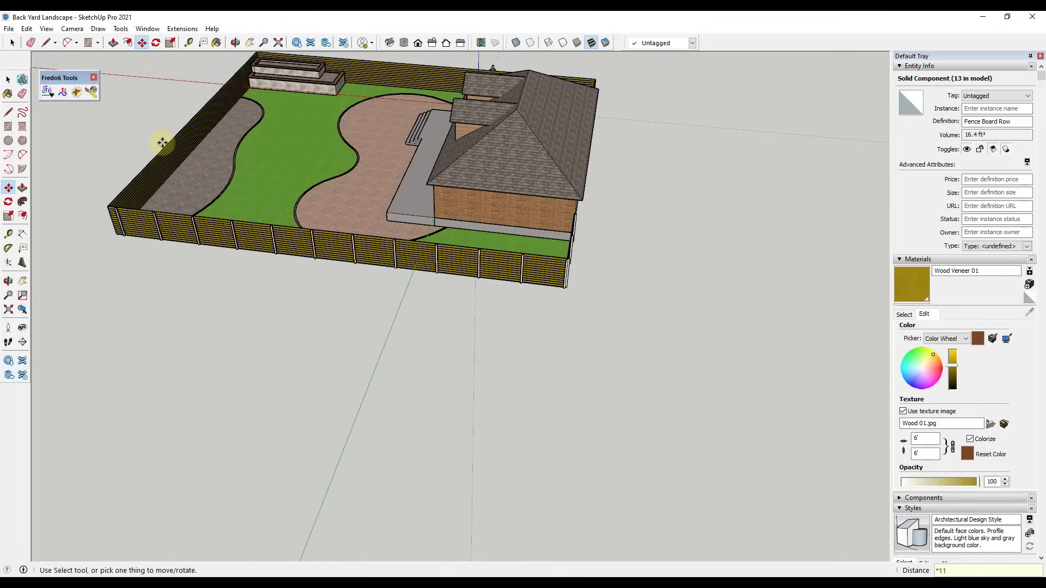
scroll(154, 218, "up", 6)
scroll(584, 194, "down", 8)
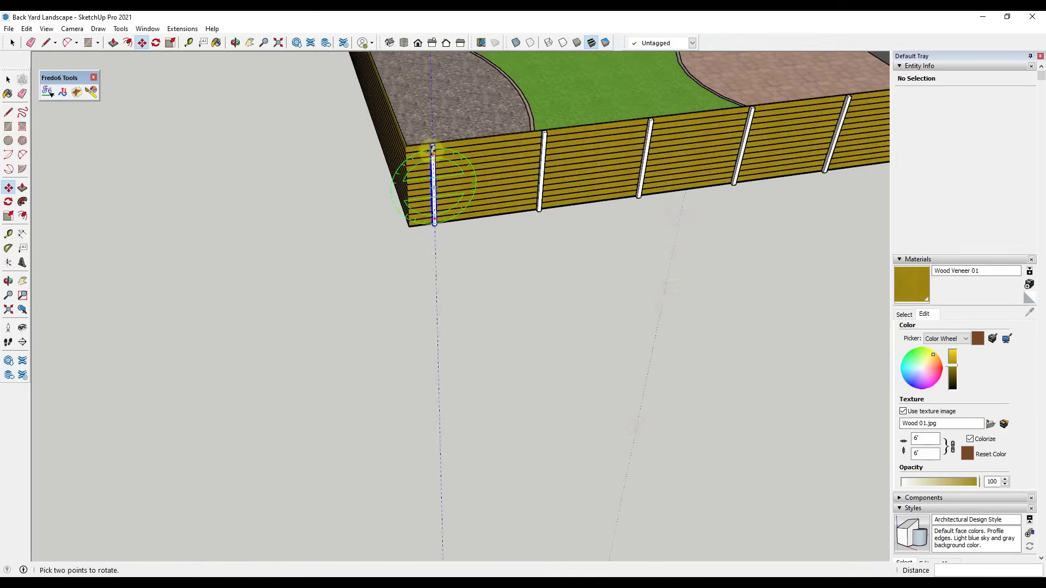
Step: Copy the post to the far corner of the long fence side, and divide the distance into 10 equal bays
key("space")
scroll(810, 120, "up", 10)
scroll(807, 106, "up", 2)
left_click(823, 93)
key("m")
left_click(822, 89)
key("ctrl")
scroll(814, 89, "down", 5)
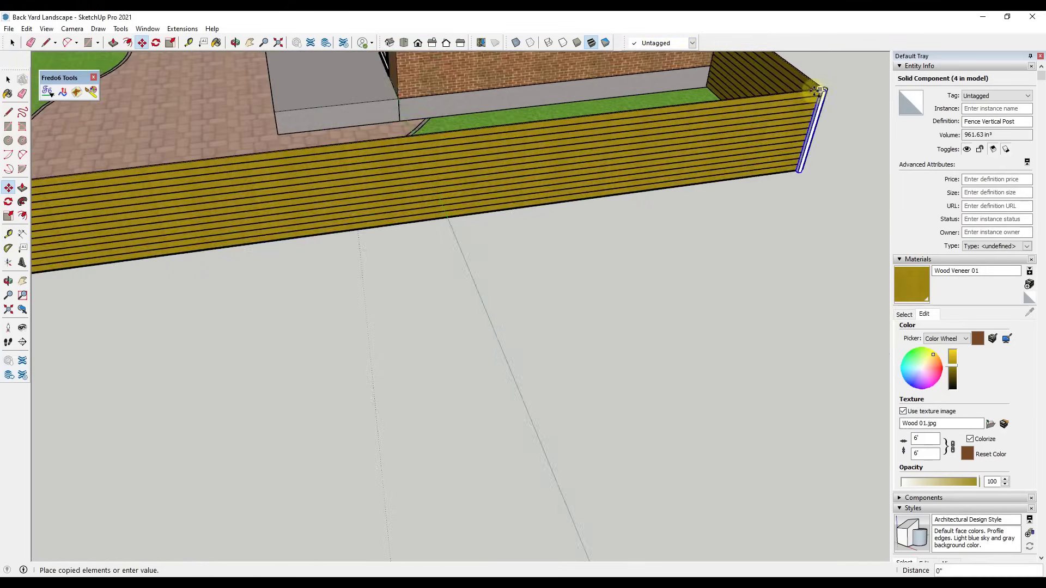
scroll(440, 116, "up", 2)
scroll(297, 151, "up", 5)
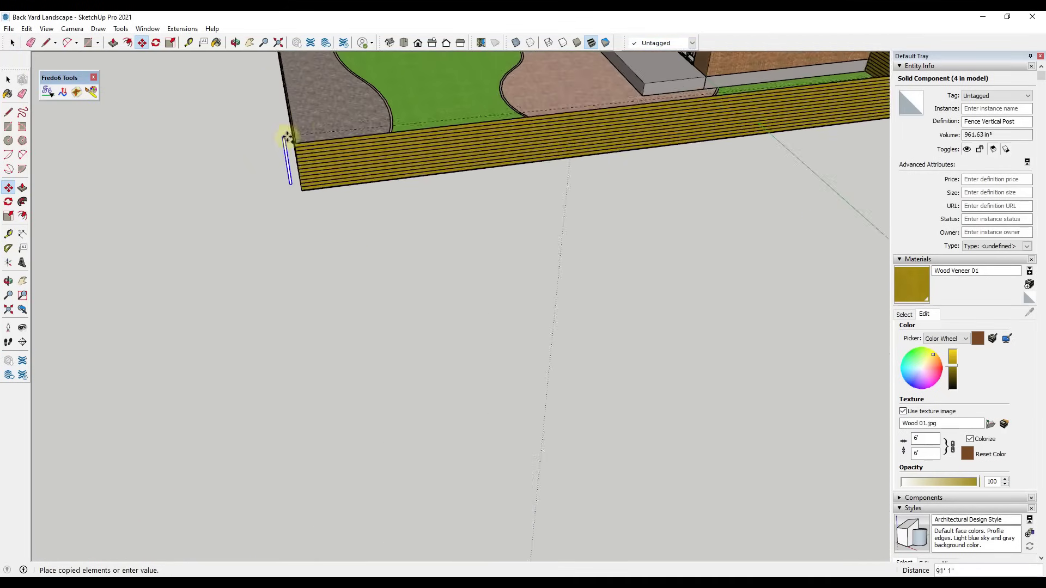
left_click(302, 142)
scroll(381, 189, "down", 8)
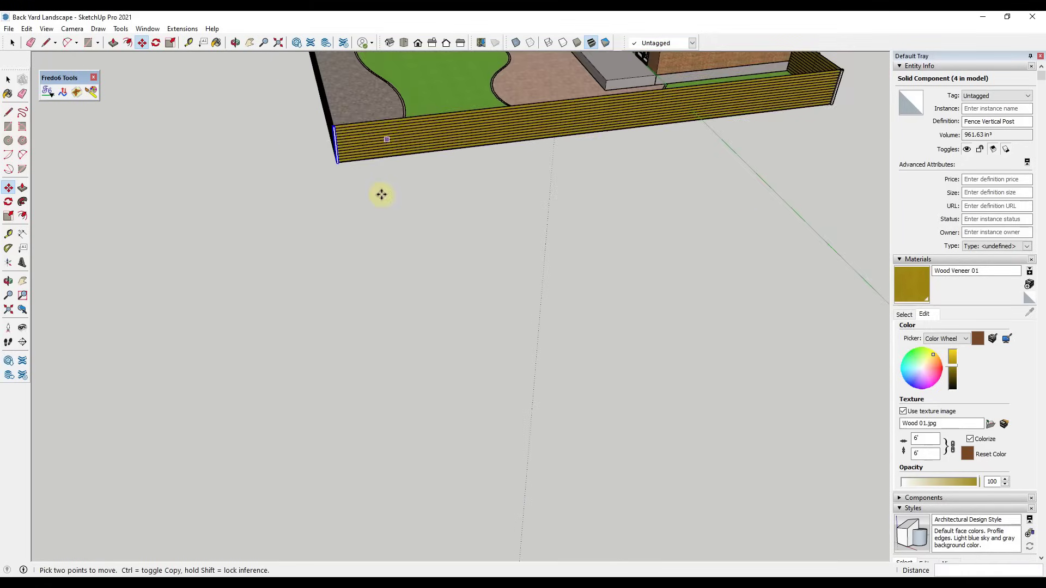
mouse_move(514, 105)
middle_mouse_down()
mouse_move(565, 233)
mouse_move(516, 189)
mouse_move(524, 92)
middle_mouse_up()
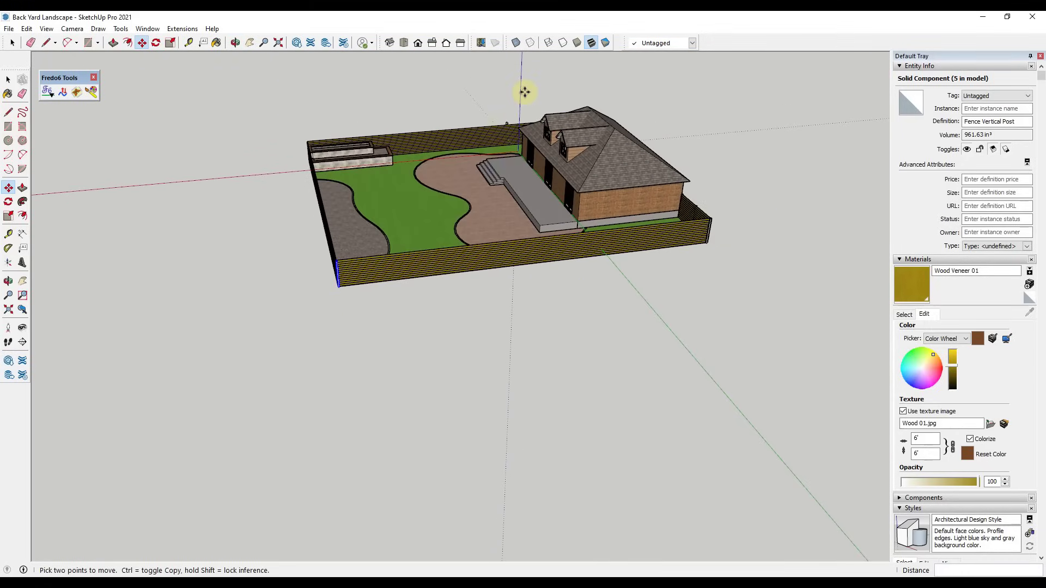
key("ctrl+t")
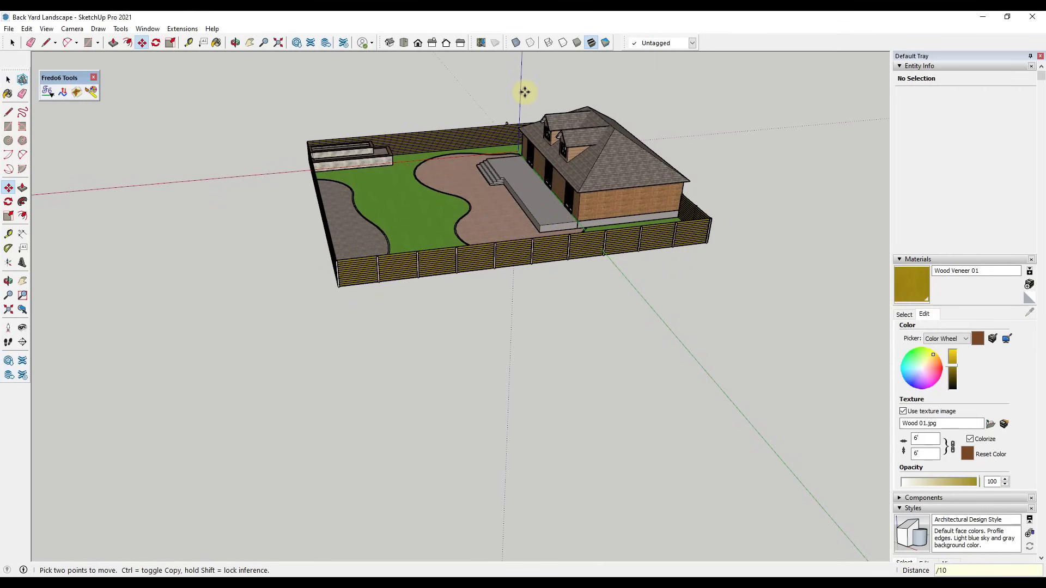
Step: Copy the far corner post around the corner onto the outside of the adjoining rear fence
middle_click_drag(304, 349, 363, 210)
scroll(359, 225, "up", 5)
scroll(359, 225, "up", 3)
middle_click_drag(463, 210, 552, 231)
scroll(371, 243, "up", 6)
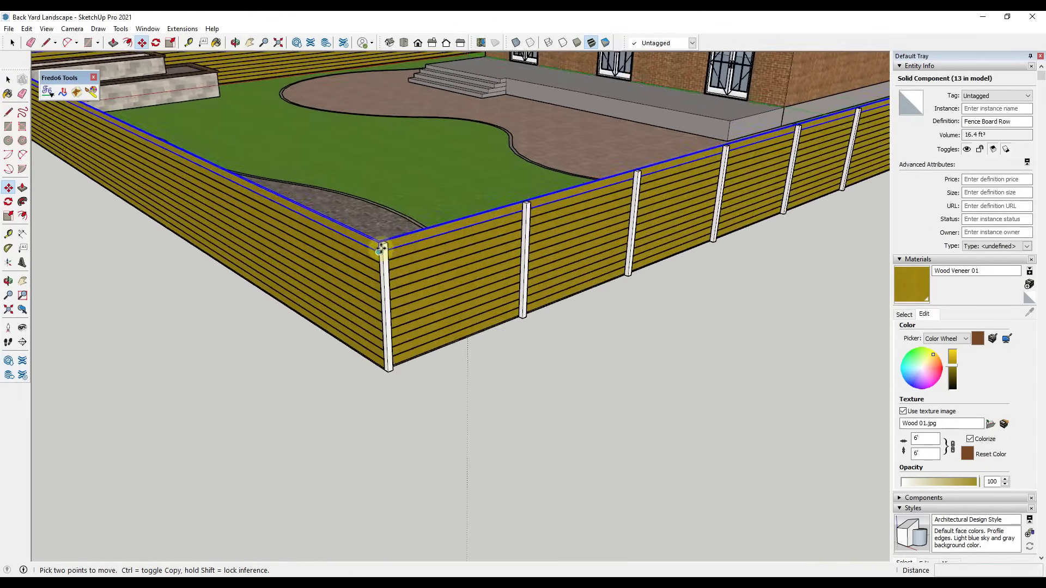
middle_click_drag(392, 233, 426, 256)
left_click(427, 261)
key("ctrl")
left_click(409, 260)
scroll(411, 261, "down", 5)
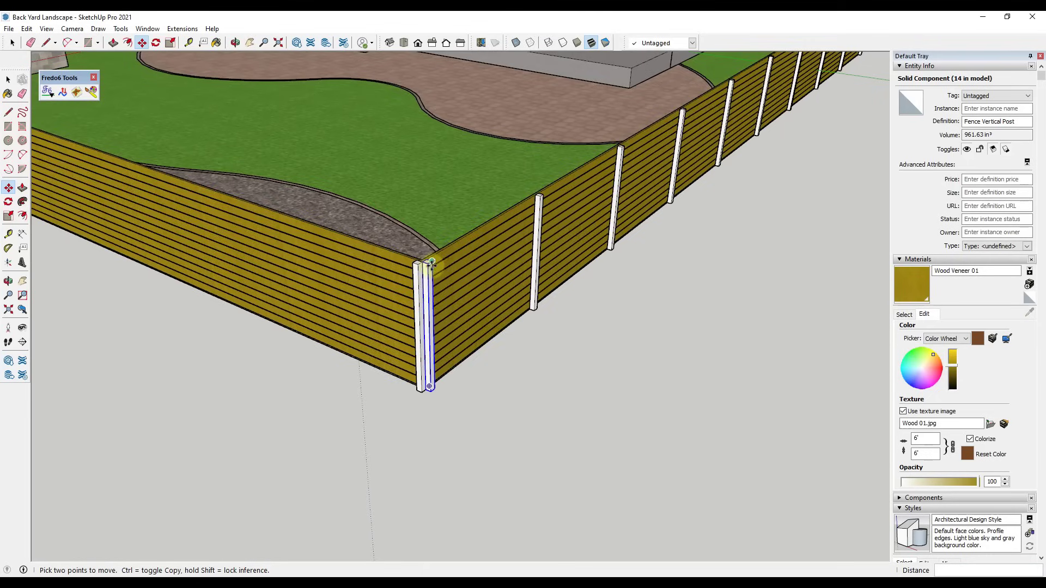
scroll(420, 260, "up", 5)
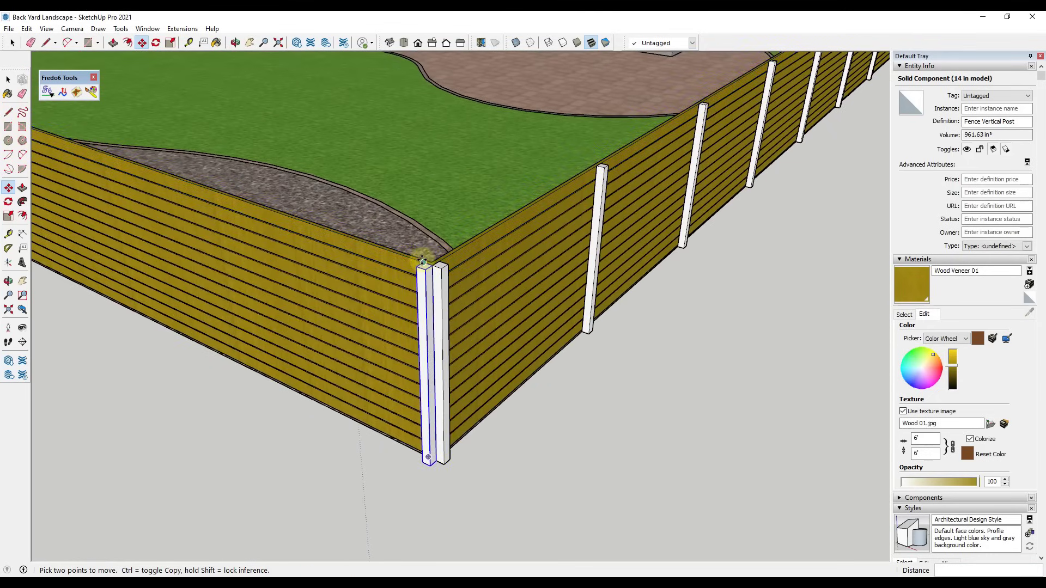
Step: Copy posts in evenly spaced rows along the rear fence and the remaining side, doubling the post at their shared corner
left_click(422, 263)
key("ctrl")
scroll(422, 263, "down", 5)
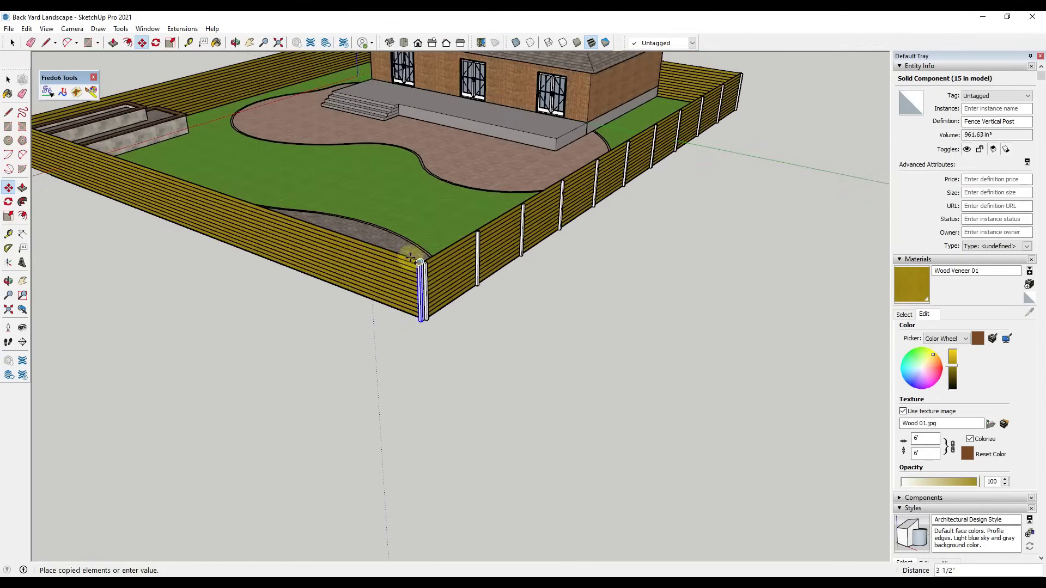
middle_click_drag(140, 198, 515, 370)
scroll(515, 371, "up", 5)
scroll(465, 264, "down", 6)
middle_click_drag(465, 264, 560, 284)
scroll(561, 285, "up", 5)
left_click(159, 226)
key("space")
scroll(167, 235, "down", 5)
scroll(366, 400, "up", 5)
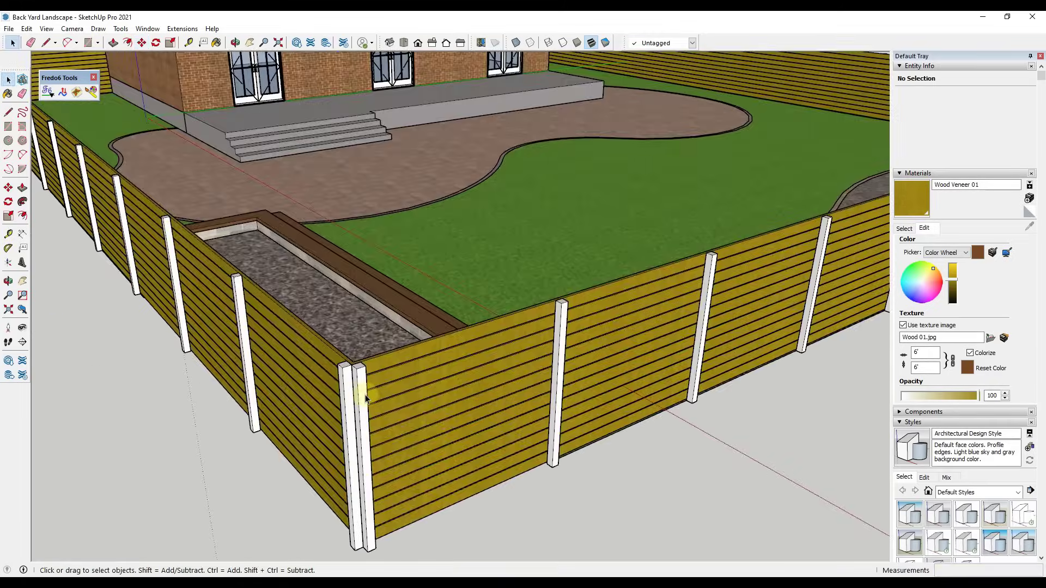
Step: Open the corner post component near the planter, select all its geometry and show the Wood material collection
double_click(365, 398)
triple_click(365, 398)
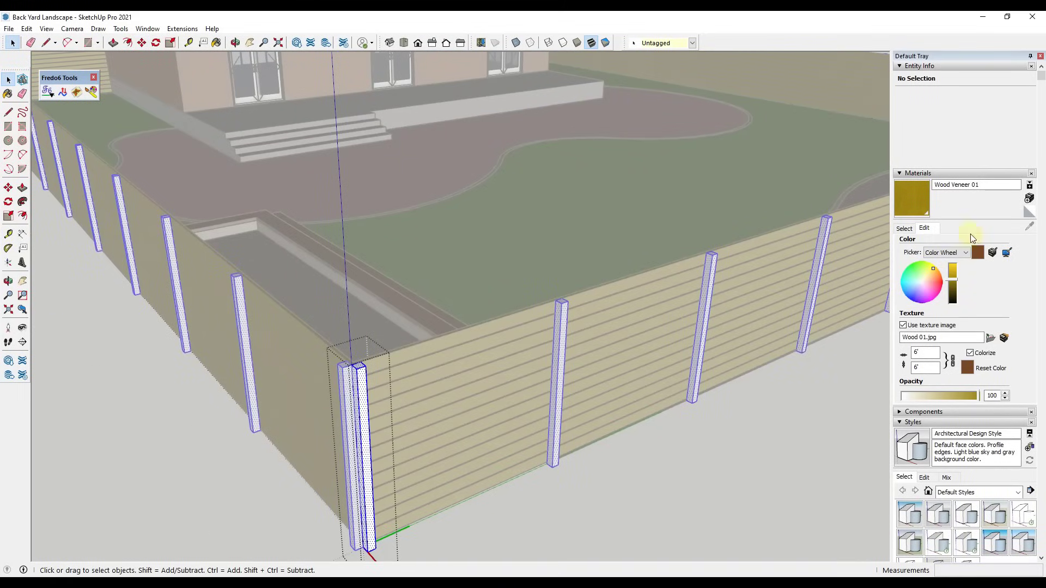
left_click(904, 229)
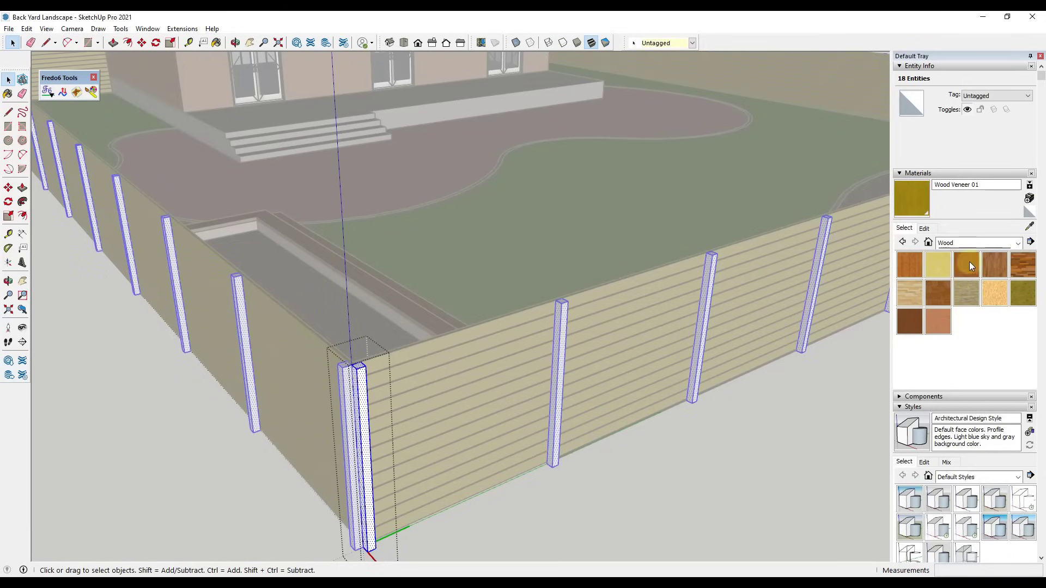
Step: Try painting the fence posts with Wood OSB and darken the material to a deep brown
left_click(993, 295)
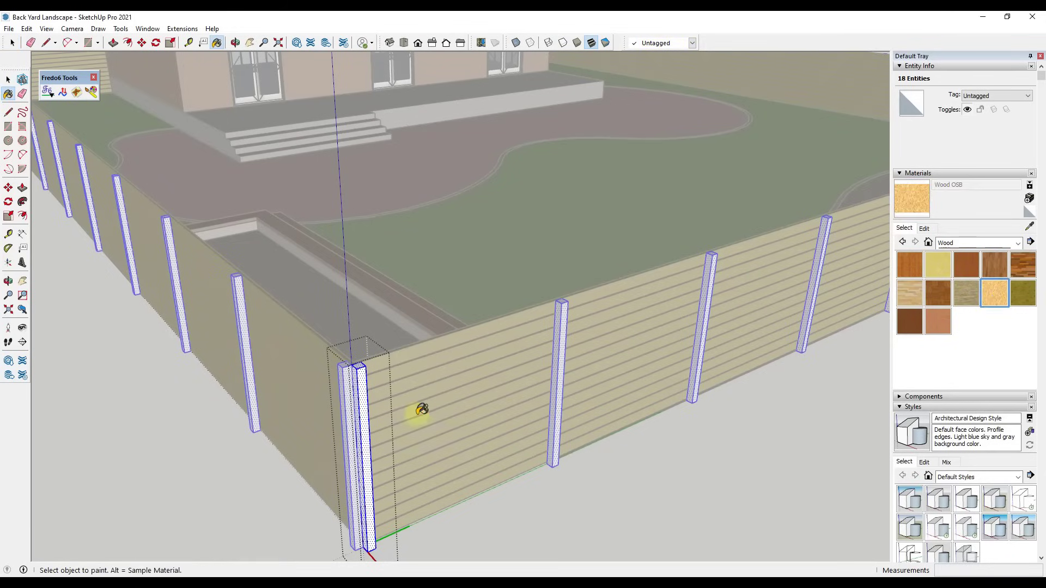
left_click(365, 407)
left_click(922, 229)
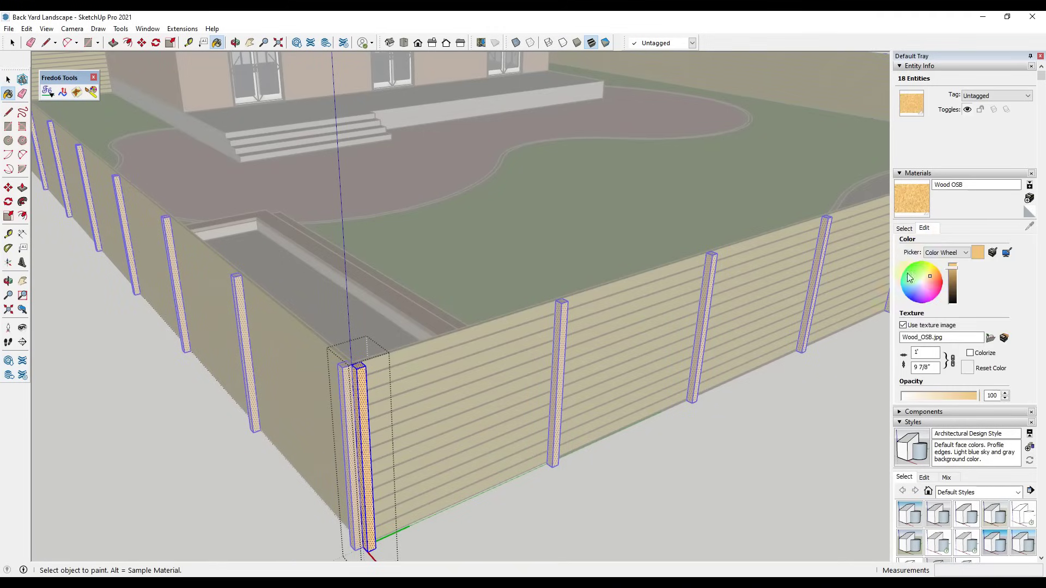
left_click_drag(950, 281, 955, 296)
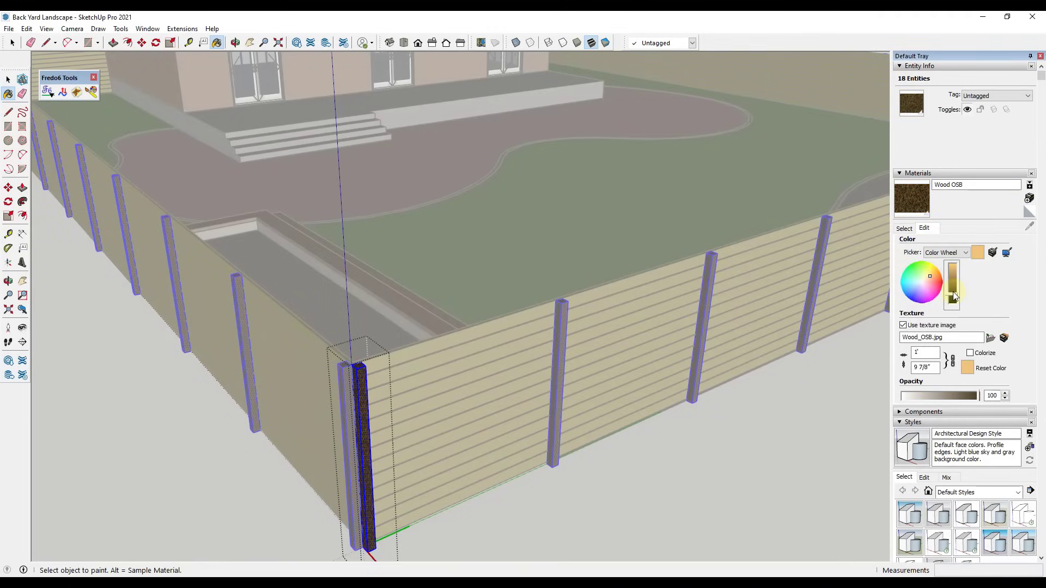
scroll(357, 376, "up", 5)
scroll(368, 365, "down", 5)
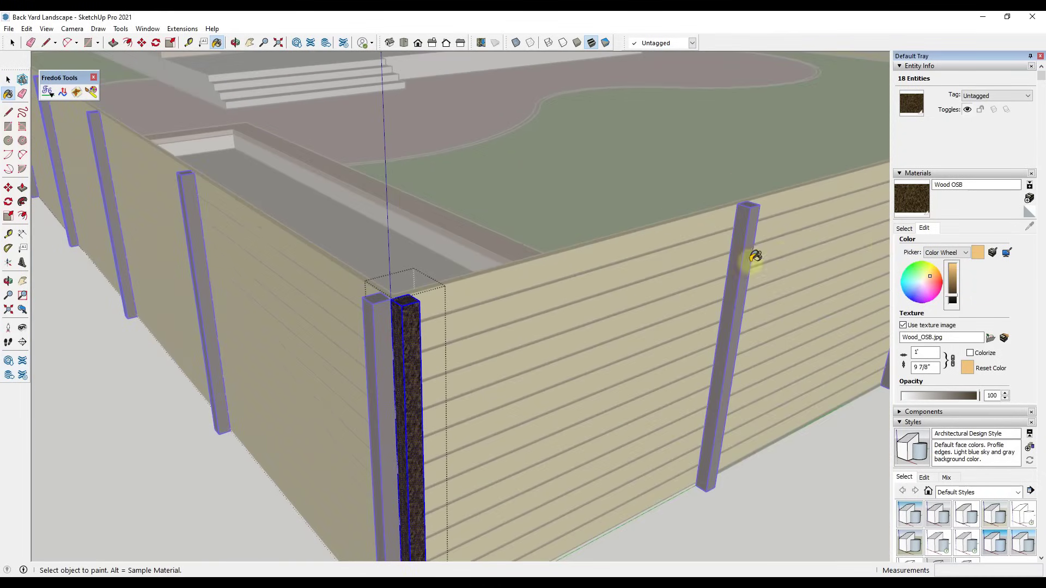
Step: Paint the post component with Wood Board Cork, recolour the material to a dark reddish brown and leave the component
left_click(903, 228)
left_click(942, 269)
left_click(408, 334)
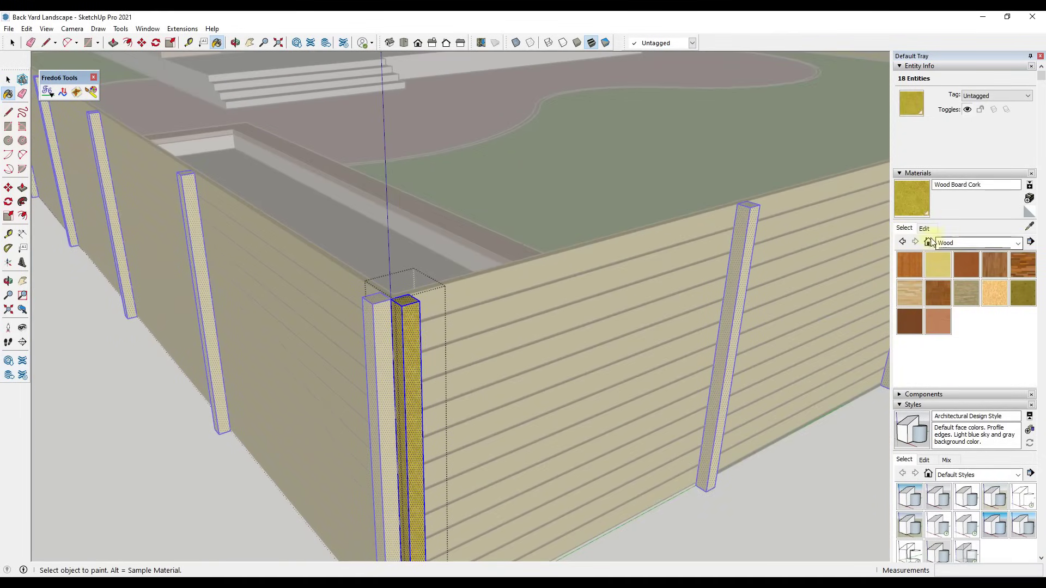
left_click(925, 229)
left_click(951, 280)
left_click(931, 287)
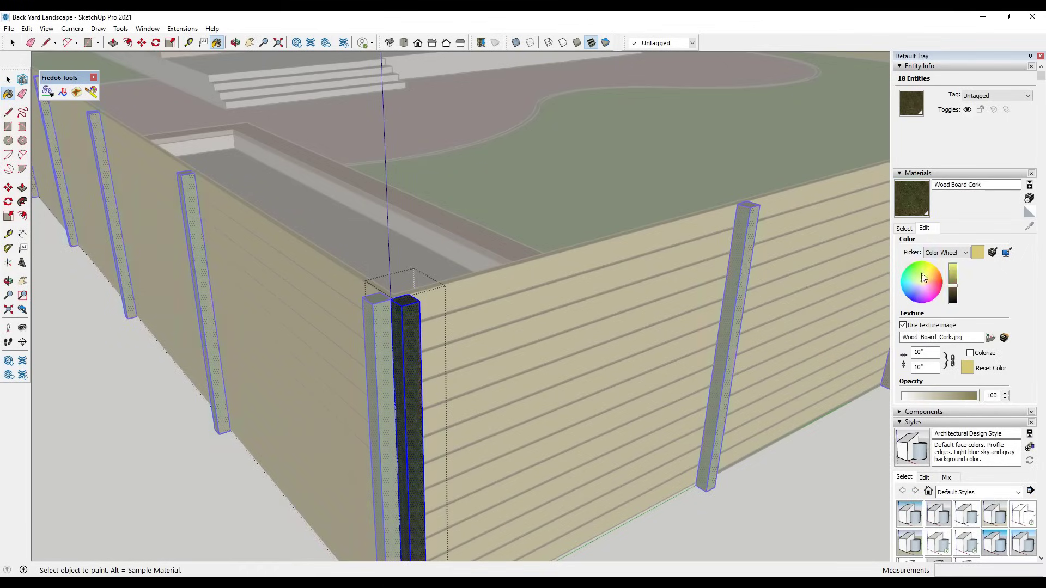
left_click(928, 282)
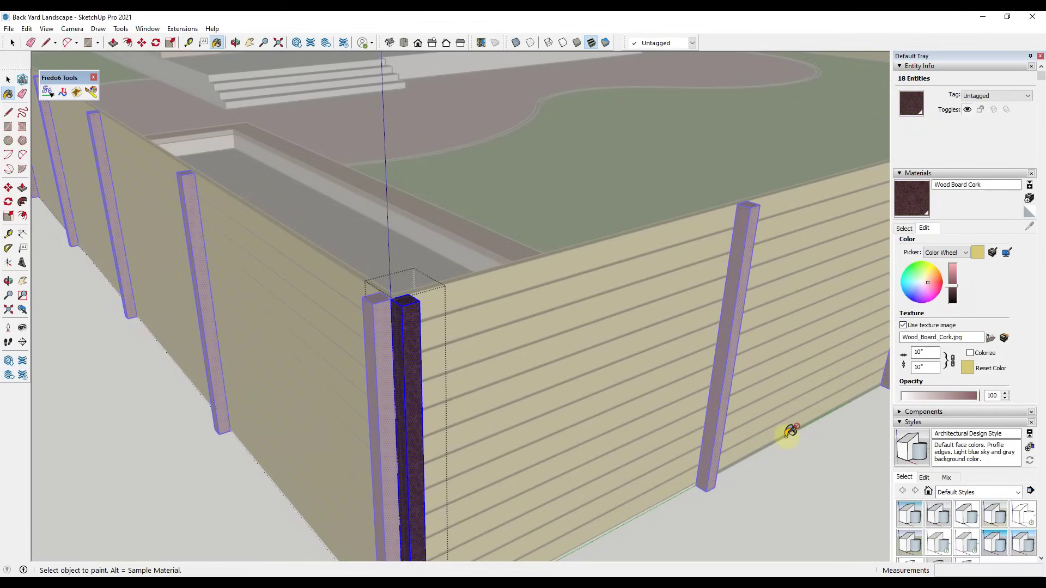
key("space")
left_click(762, 478)
Step: Examine the completed fence with its painted posts around the whole yard
scroll(677, 339, "down", 10)
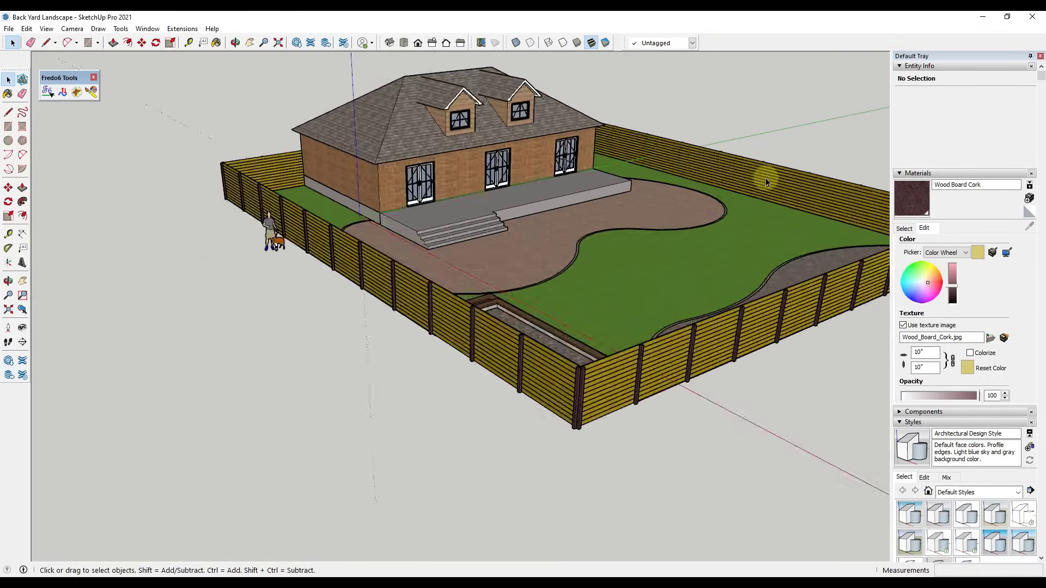
scroll(761, 185, "up", 5)
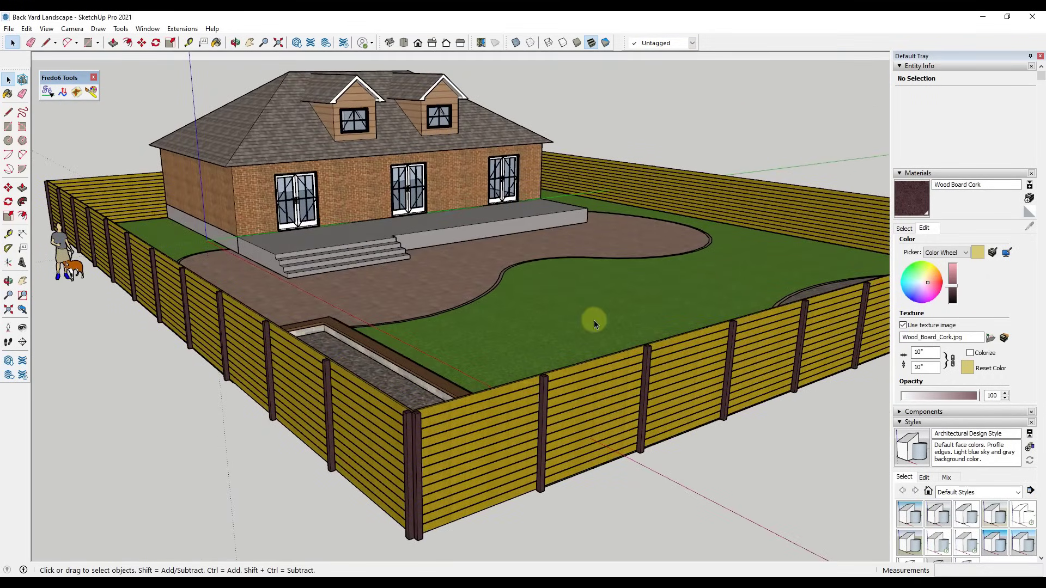
scroll(588, 321, "down", 3)
scroll(643, 229, "up", 3)
scroll(640, 220, "down", 2)
scroll(635, 208, "up", 1)
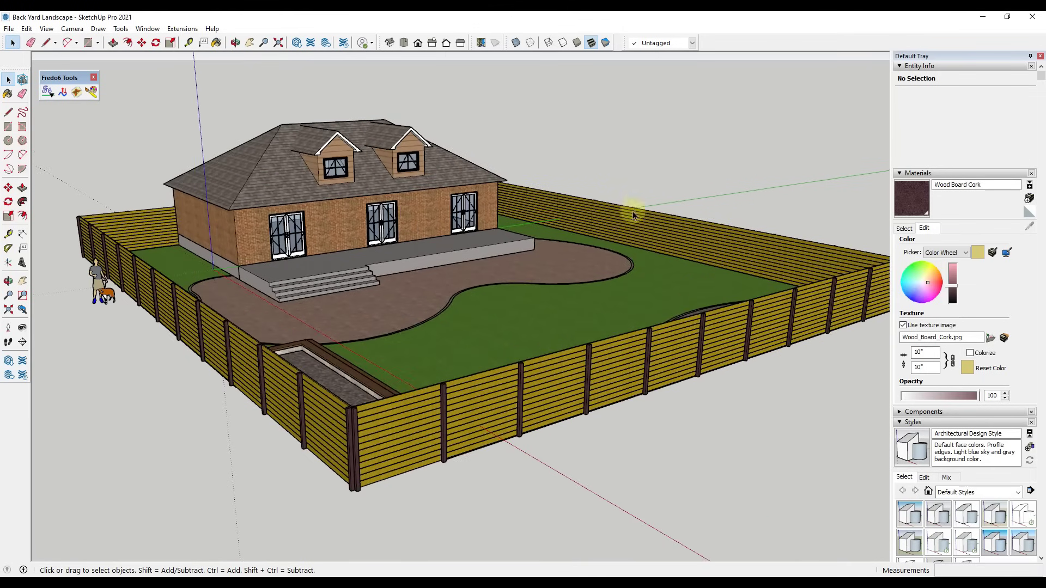